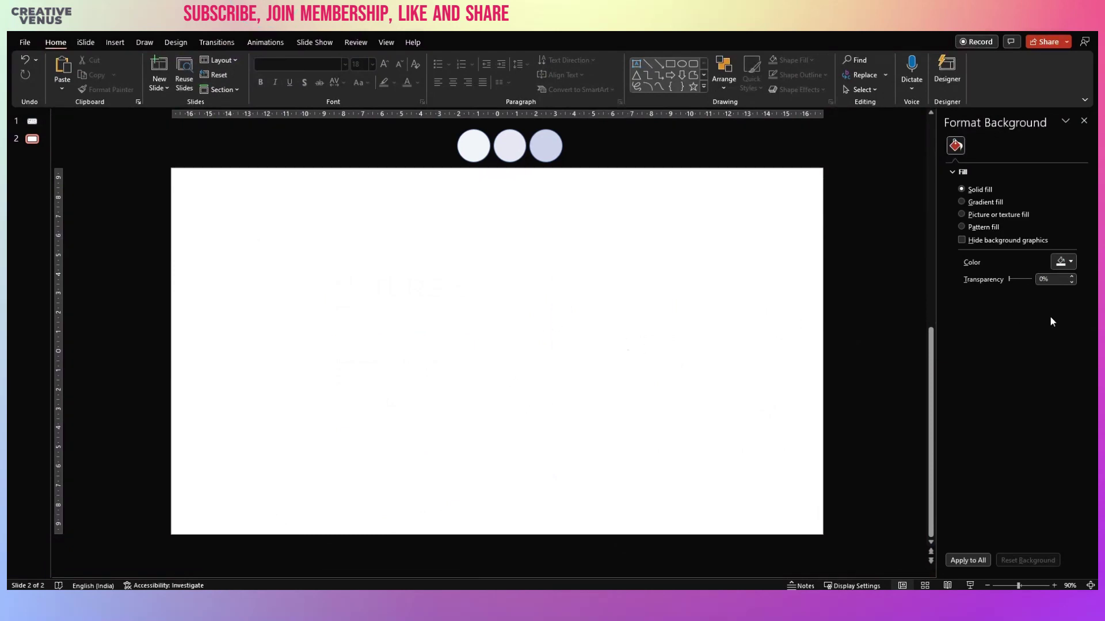
- Fill the slide background with the middle circle's pale lavender using the eyedropper
left_click(1070, 263)
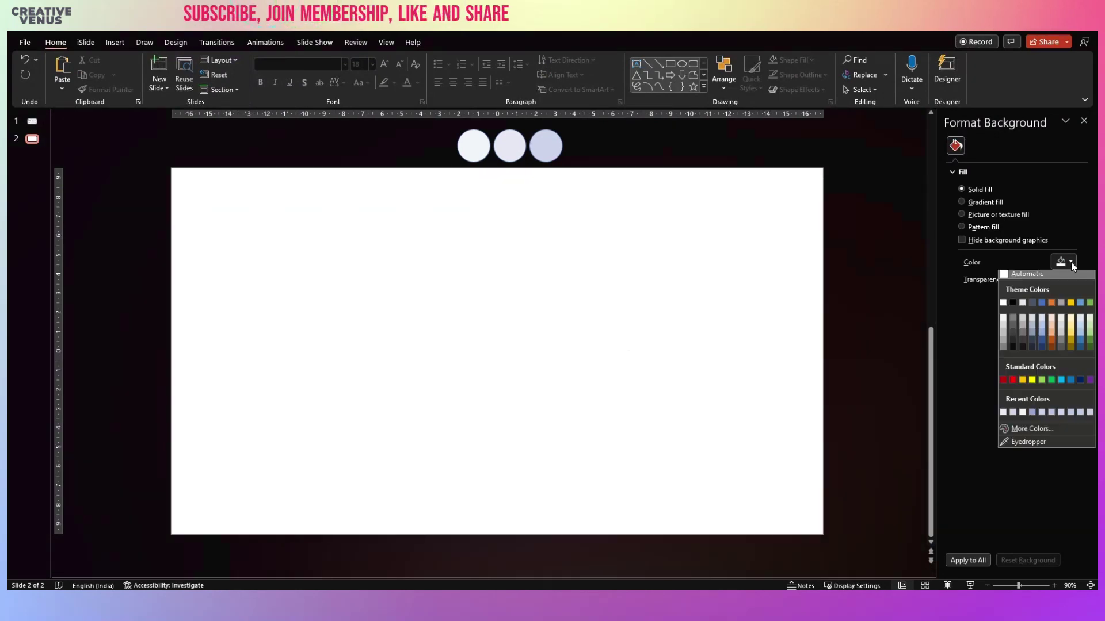
left_click(1030, 443)
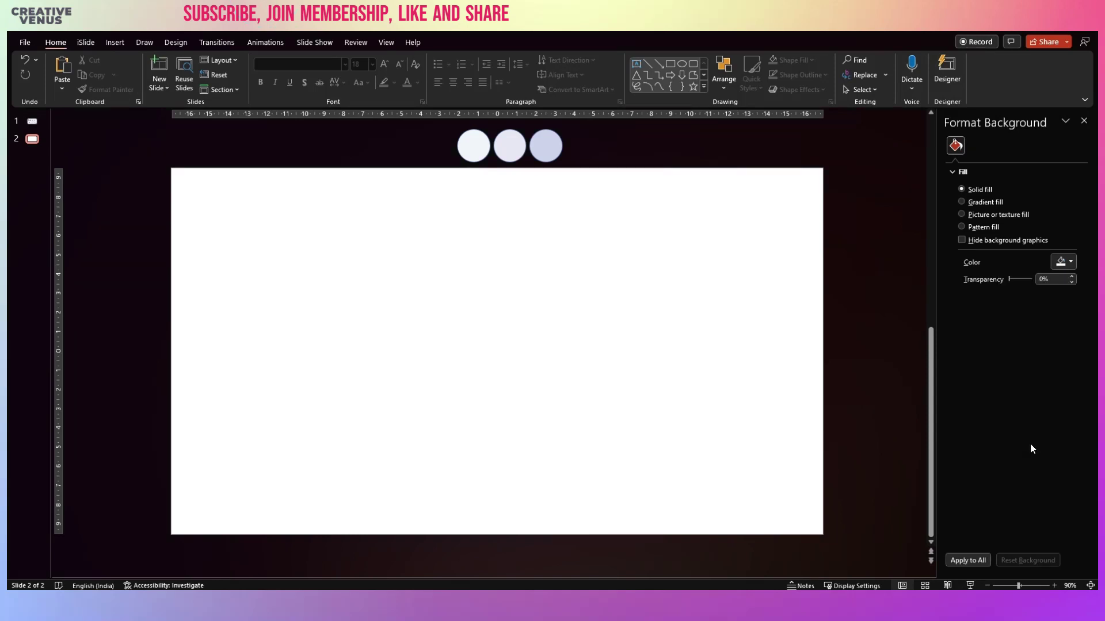
left_click(509, 143)
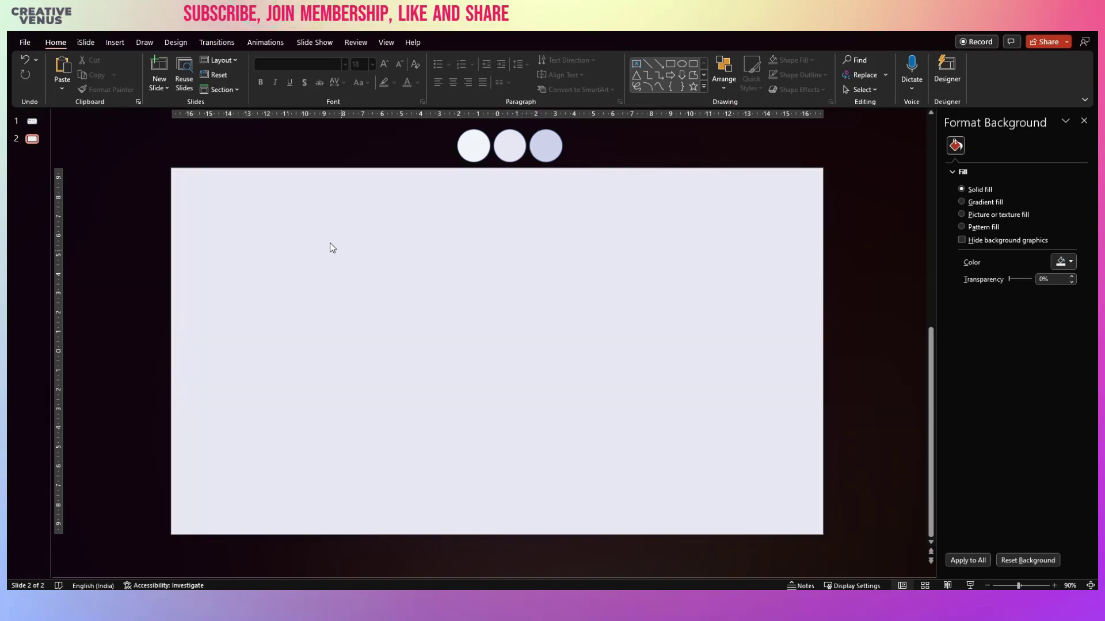
- Draw a rounded rectangle as a square on the slide and make its corners rounder
left_click(115, 42)
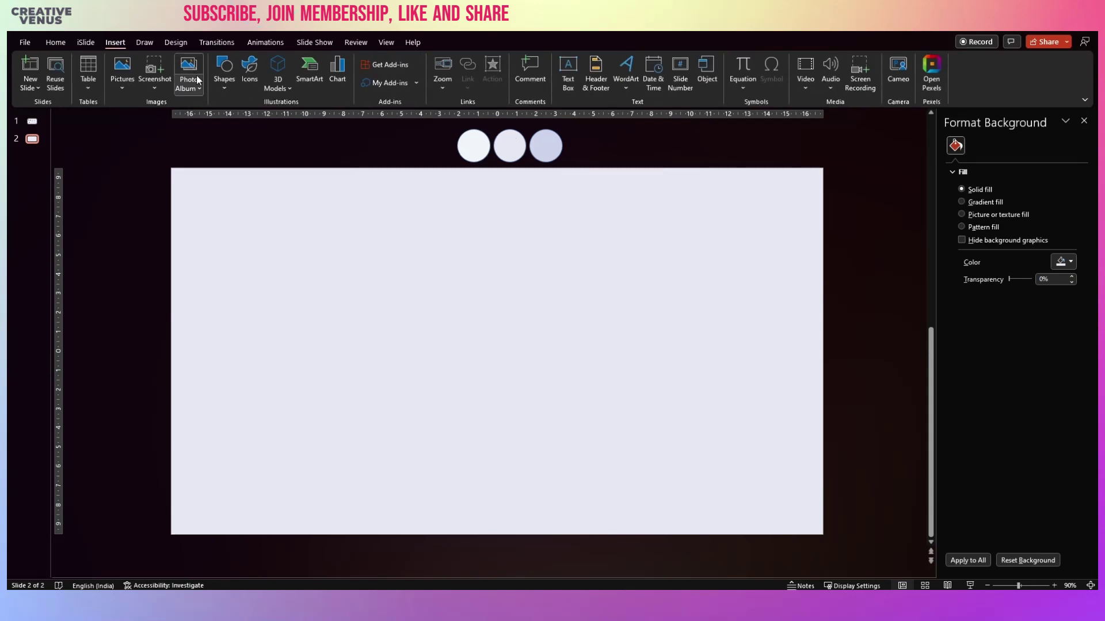
left_click(219, 86)
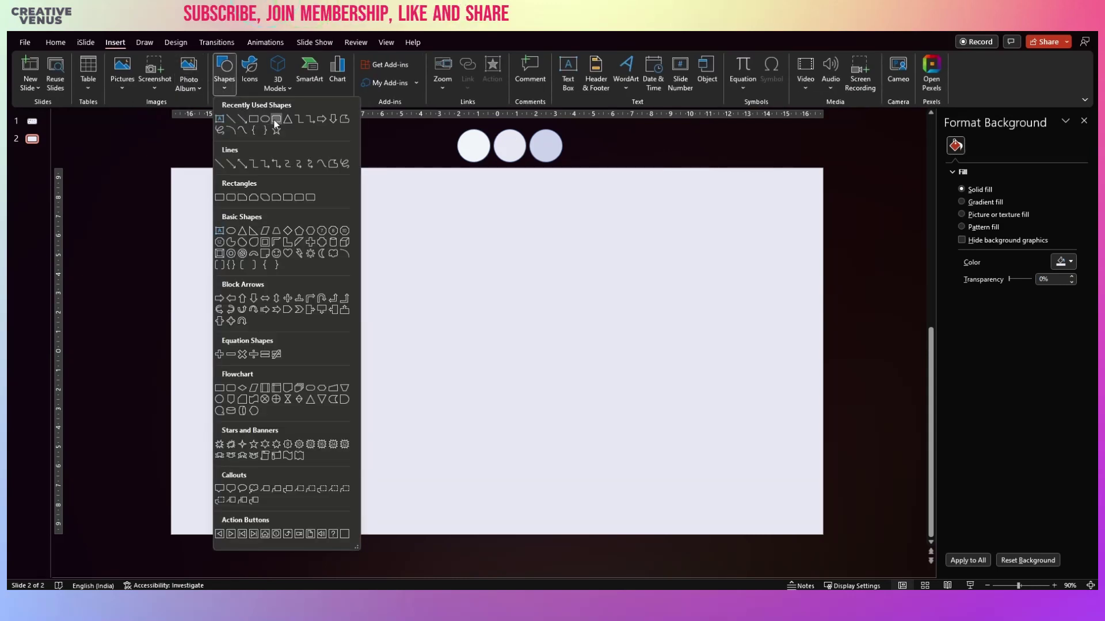
left_click(260, 120)
left_click_drag(496, 226, 602, 316)
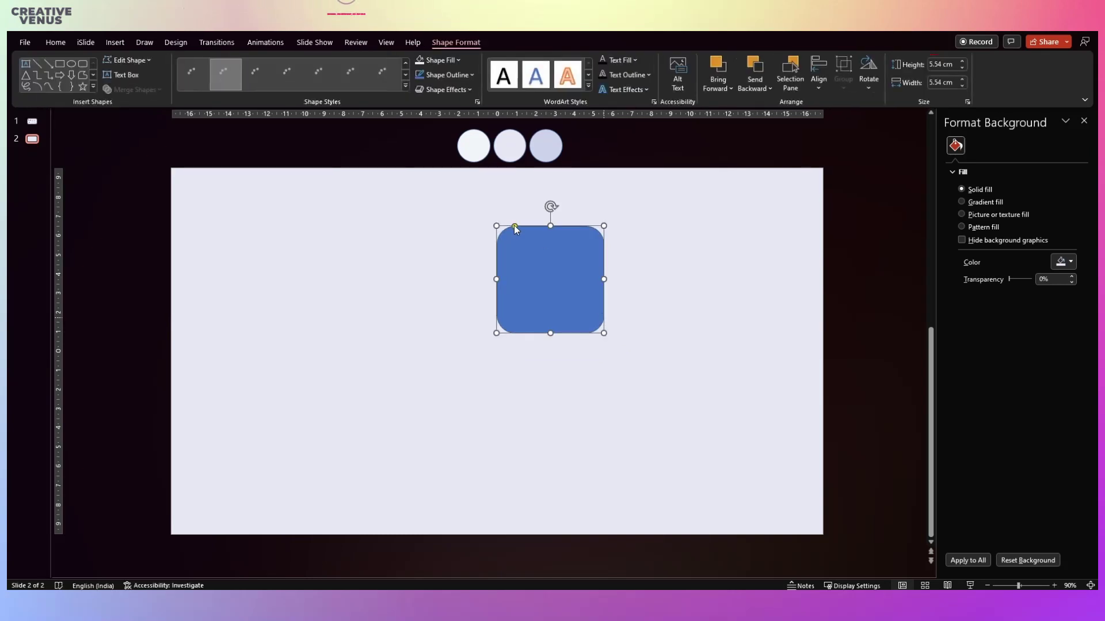
left_click_drag(515, 228, 527, 226)
left_click_drag(544, 264, 557, 266)
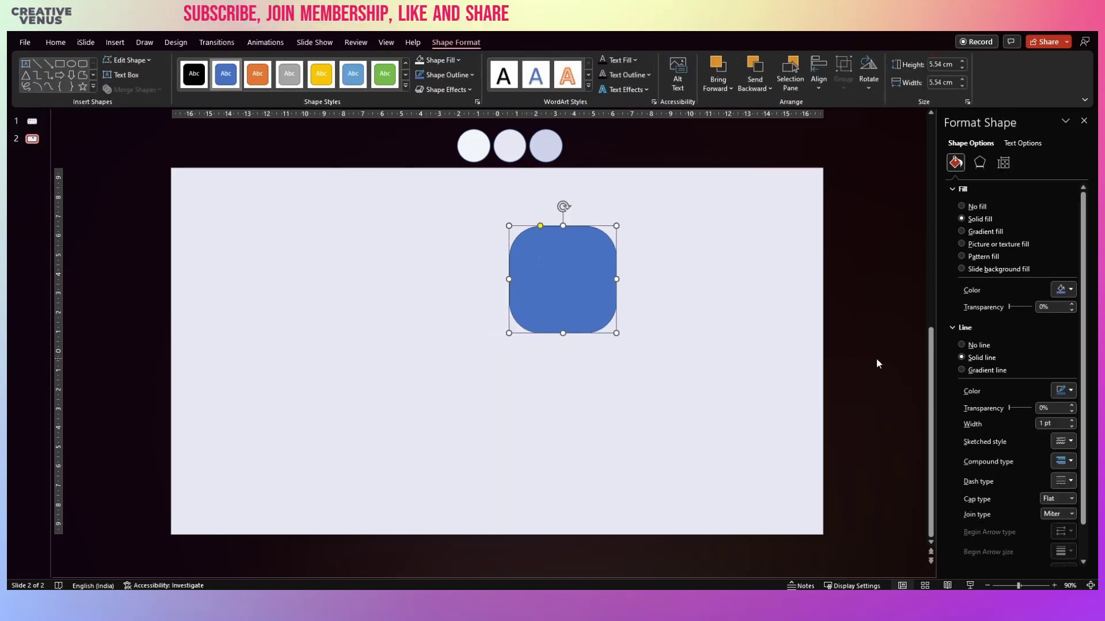
- Remove the square's outline and fill it with the middle circle's lavender
left_click(978, 346)
left_click(1062, 289)
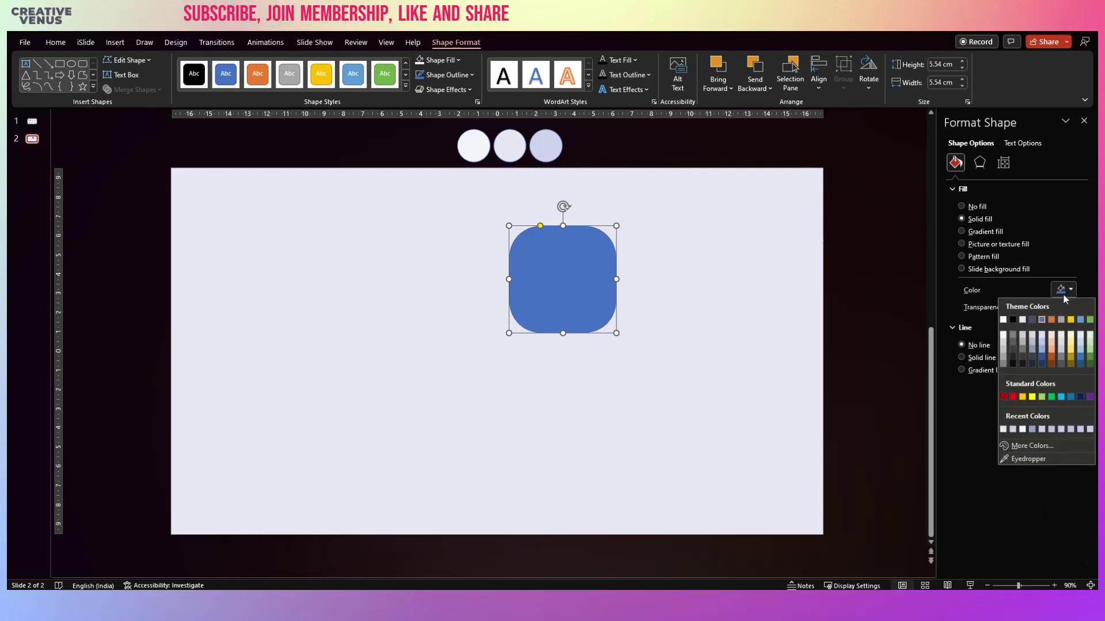
left_click(1028, 458)
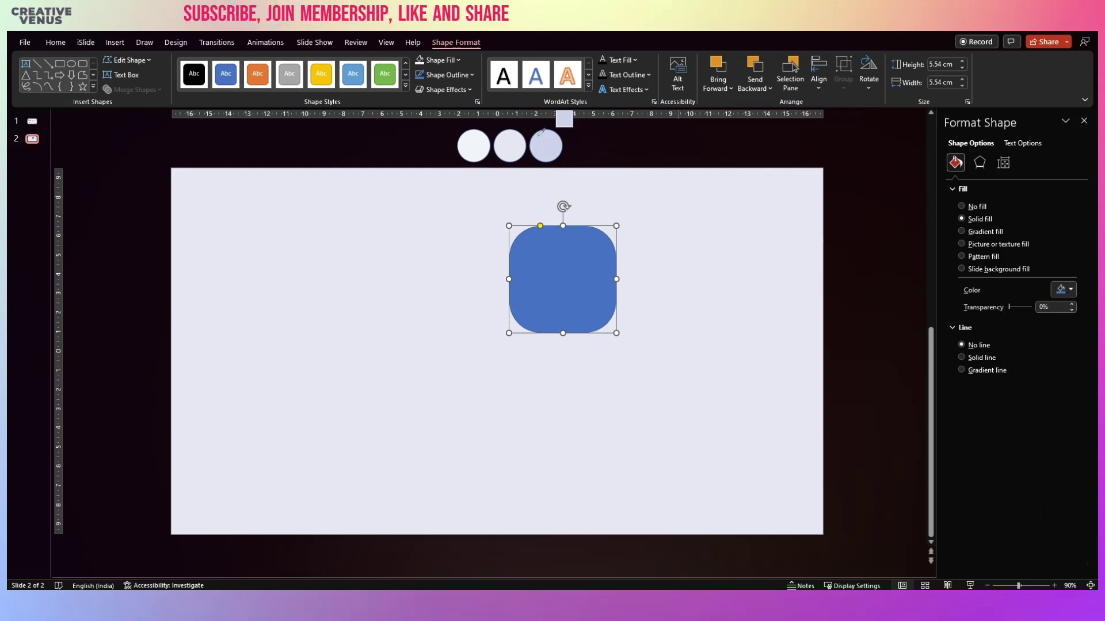
left_click(509, 143)
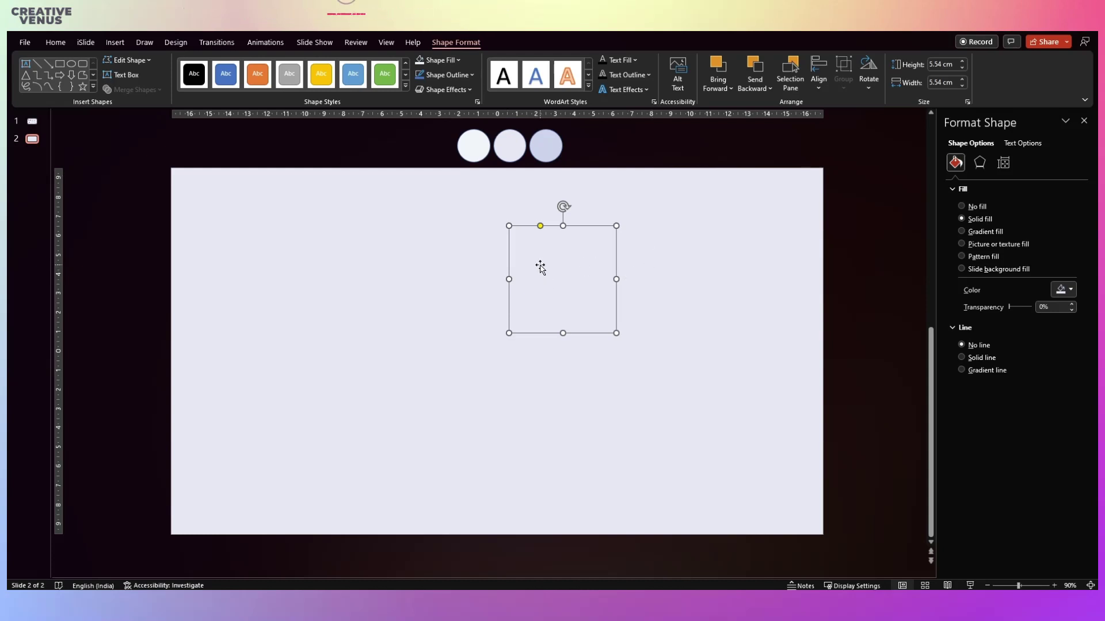
- Give the rounded square a white Offset: Top Left outer shadow
left_click(981, 163)
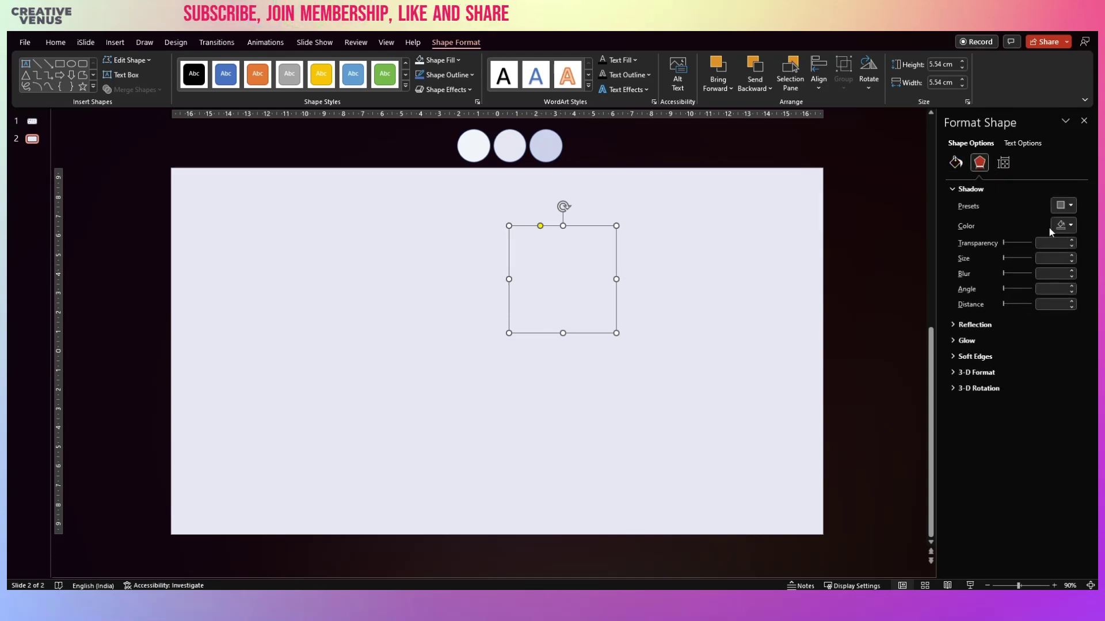
left_click(1067, 207)
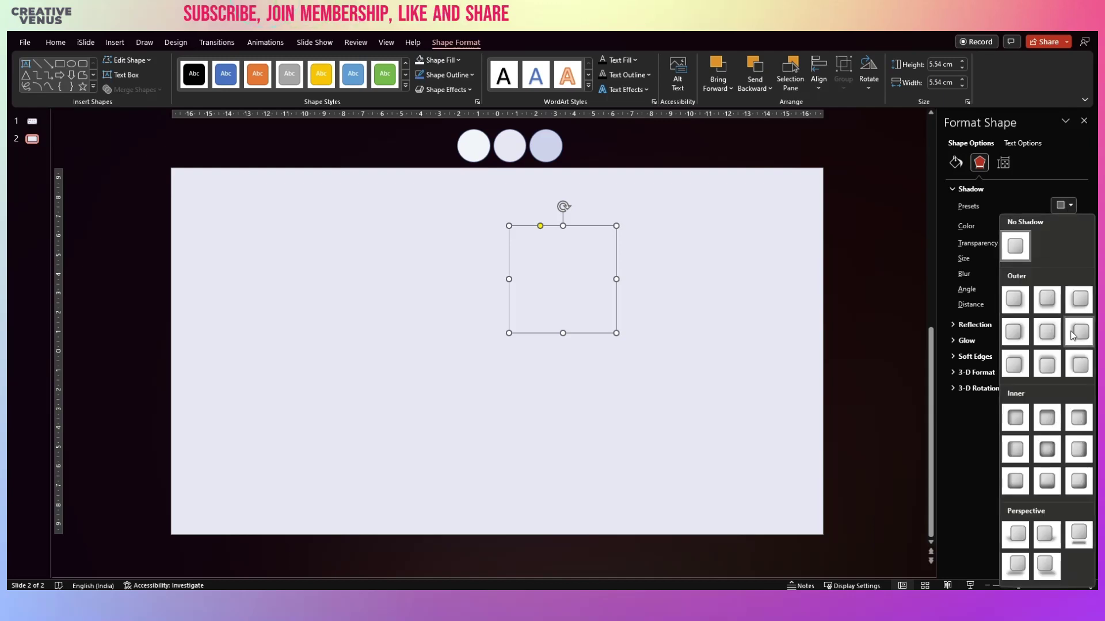
left_click(1076, 367)
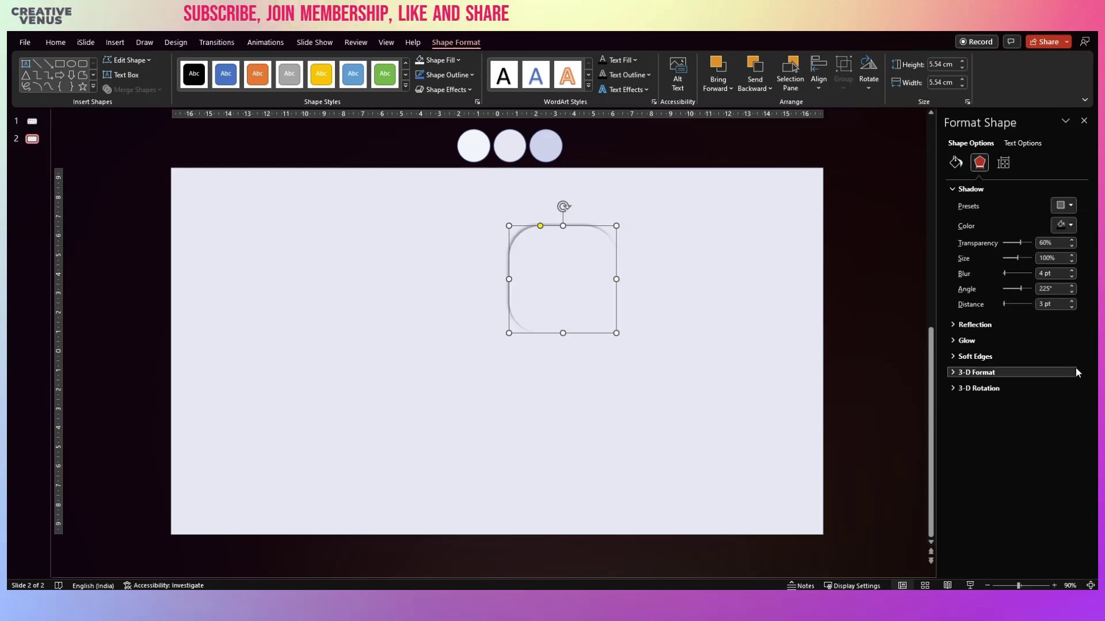
left_click(1055, 225)
left_click(1004, 254)
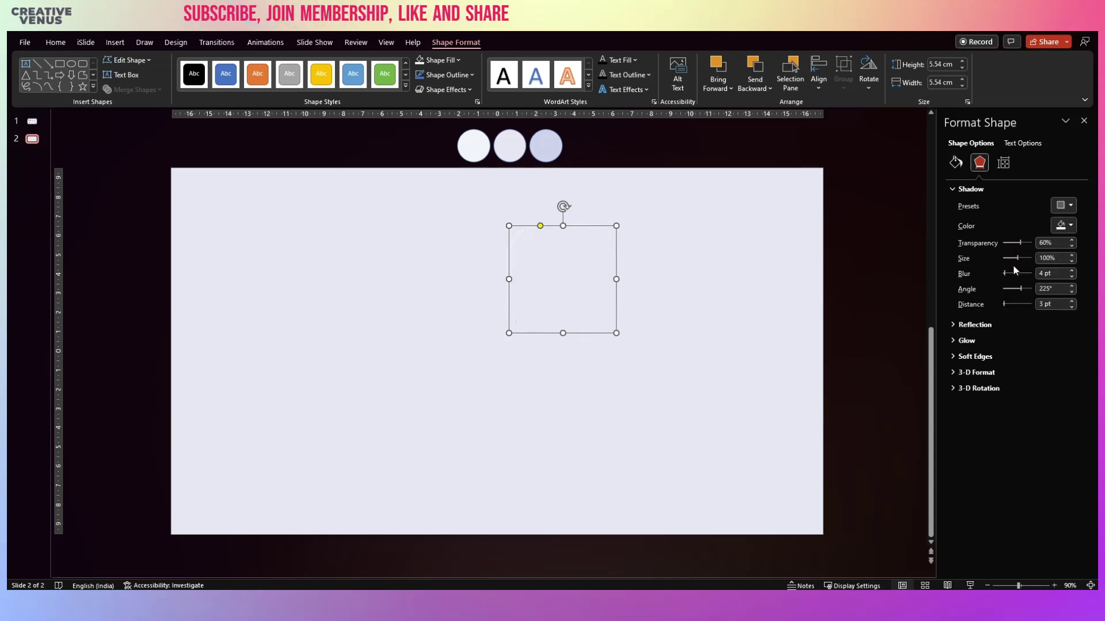
- Set the shadow to 10 pt blur, 102% size, 63% transparency and 6 pt distance
left_click_drag(1008, 274, 1007, 277)
left_click(1072, 256)
left_click(1072, 256)
left_click(1072, 240)
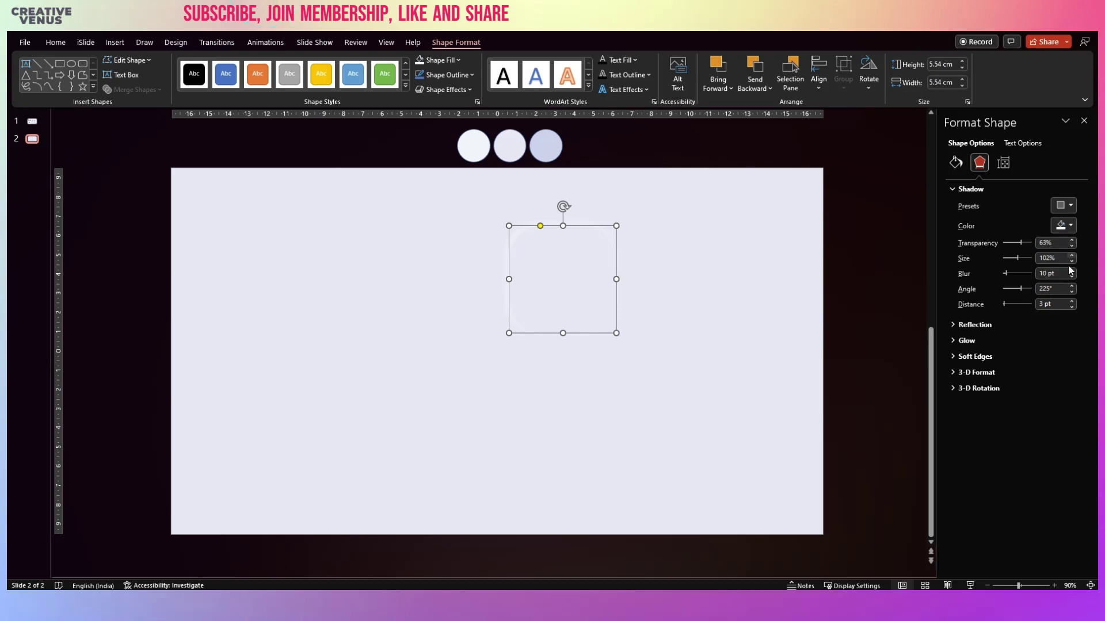
left_click(1072, 301)
left_click(1071, 301)
left_click(1071, 301)
left_click(668, 303)
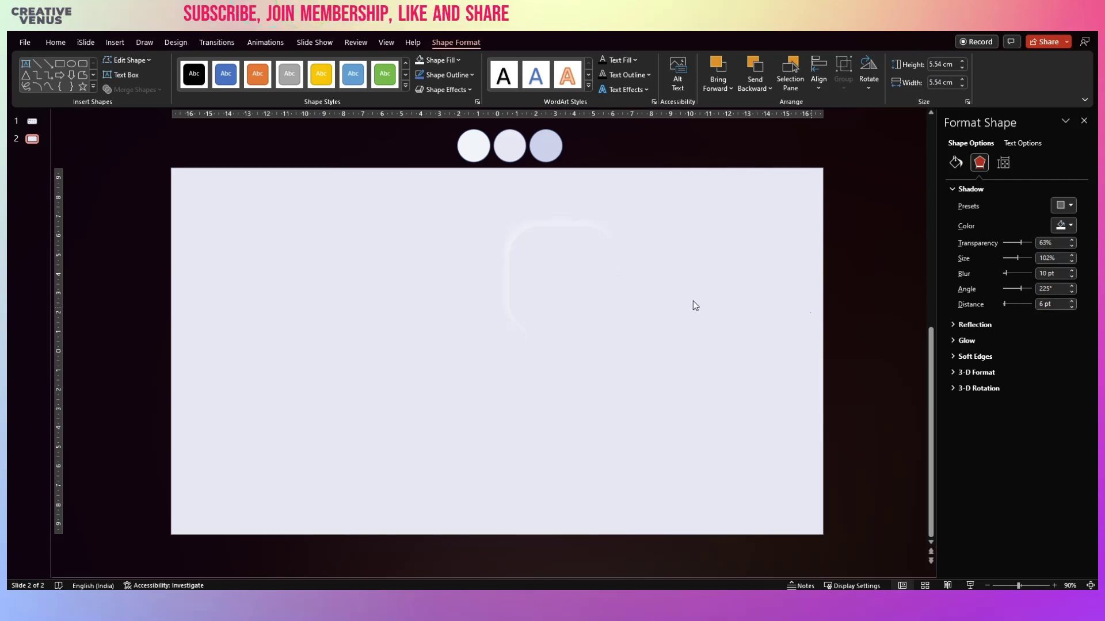
left_click(562, 264)
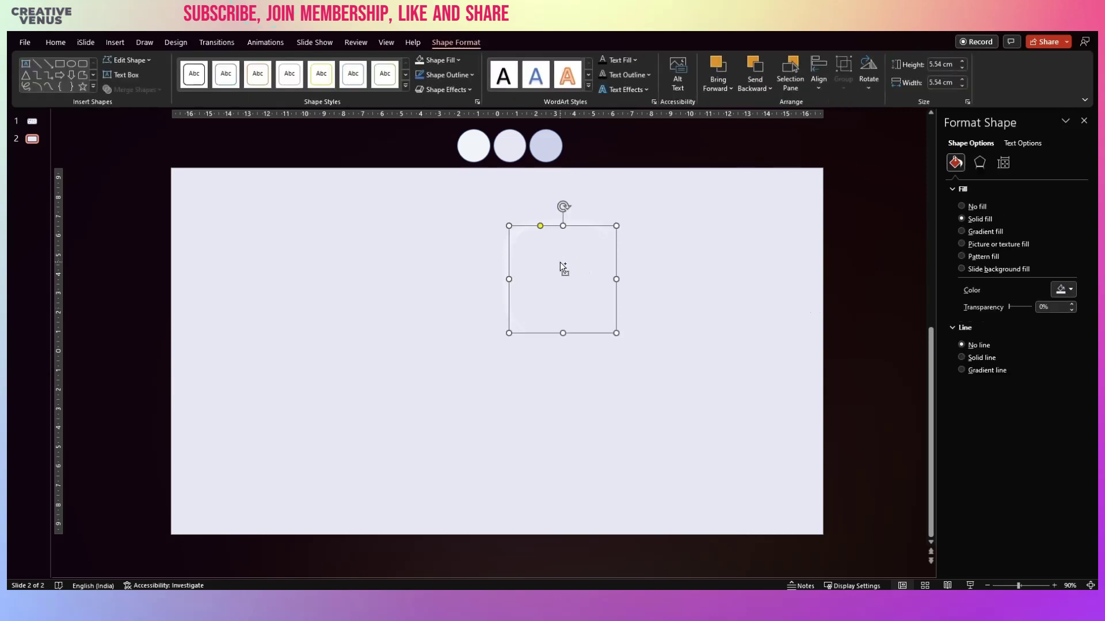
- Stack the duplicate rounded square on the original and align both on their middles
left_click_drag(563, 267, 632, 323)
mouse_move(560, 262)
left_mouse_down()
mouse_move(625, 328)
mouse_move(556, 263)
left_mouse_up()
left_click(511, 364)
left_click_drag(445, 368, 661, 191)
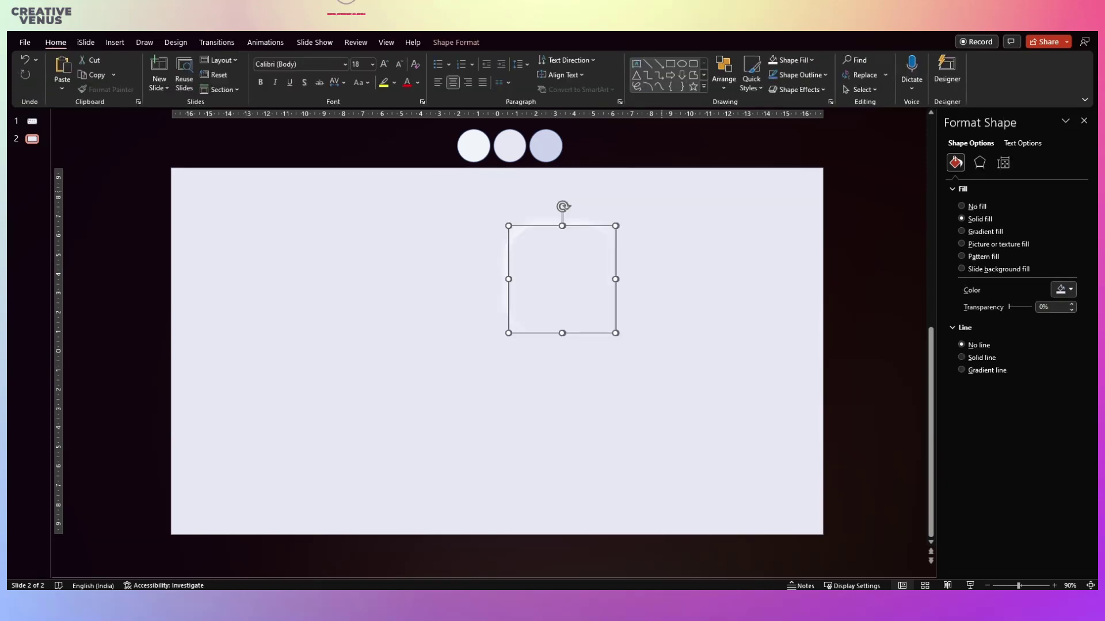
left_click(211, 20)
left_click(217, 56)
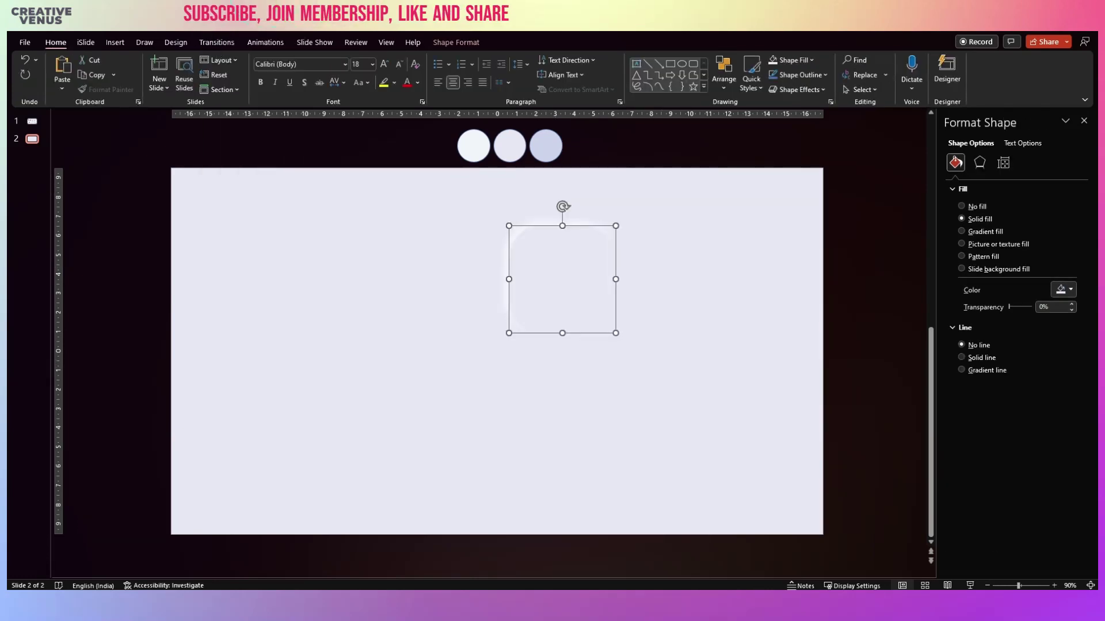
left_click(211, 20)
left_click(232, 99)
left_click(395, 286)
left_click(560, 259)
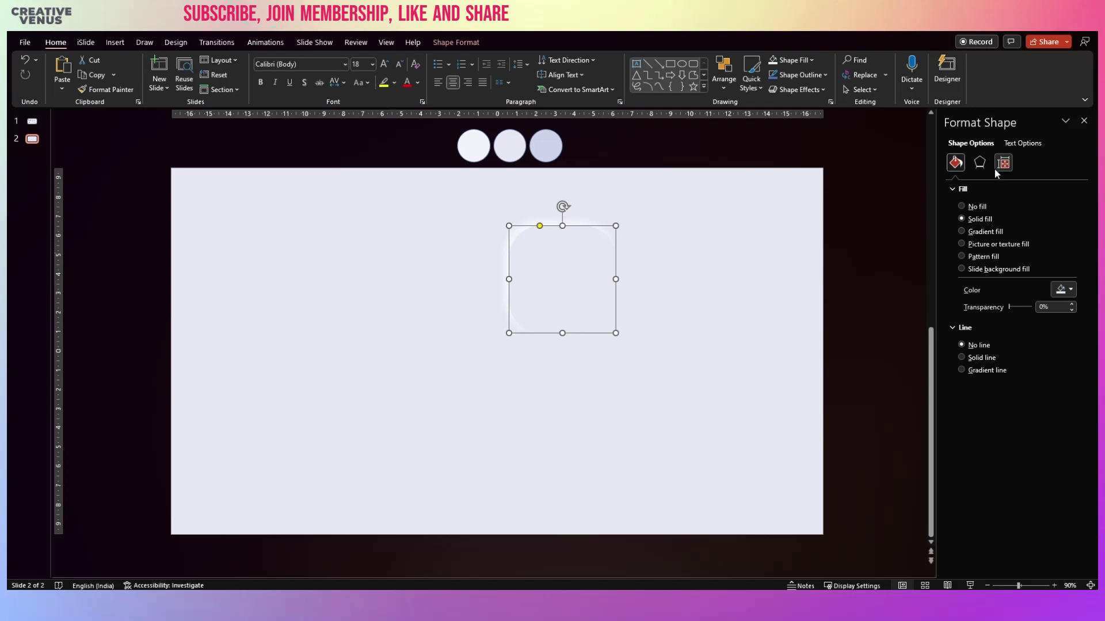
- Give the top square an Offset: Bottom Right shadow coloured like the third circle
left_click(978, 165)
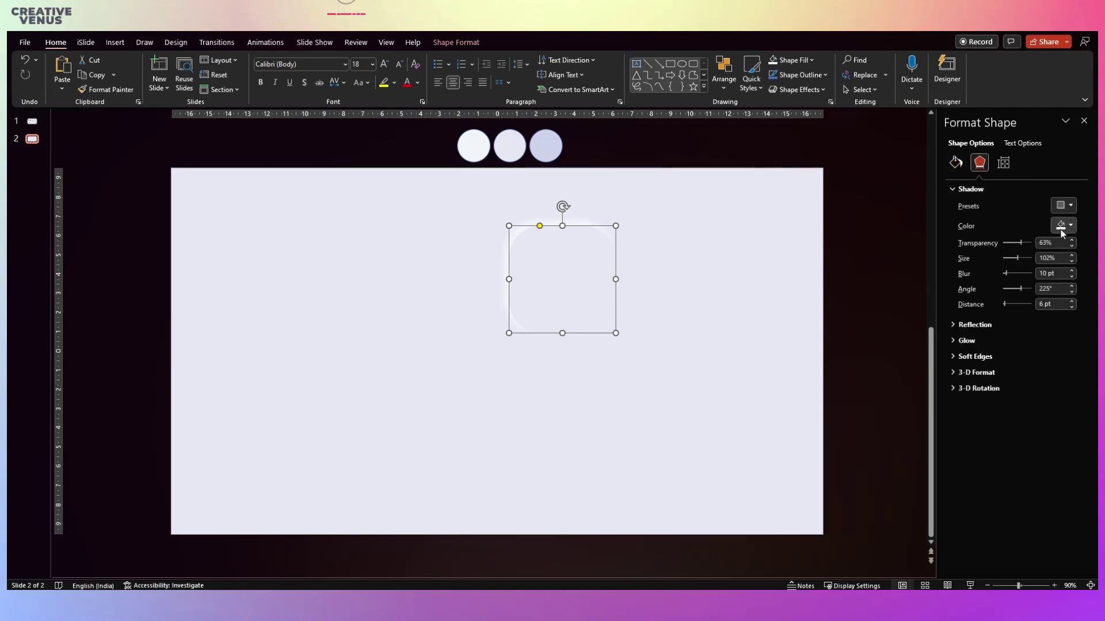
left_click(1066, 207)
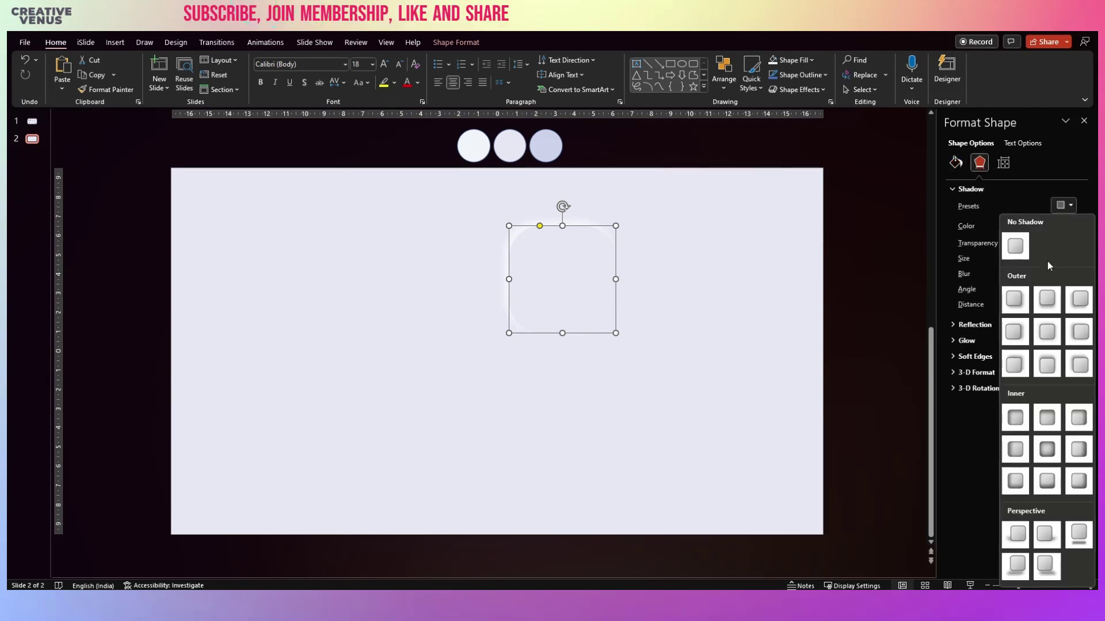
left_click(1015, 298)
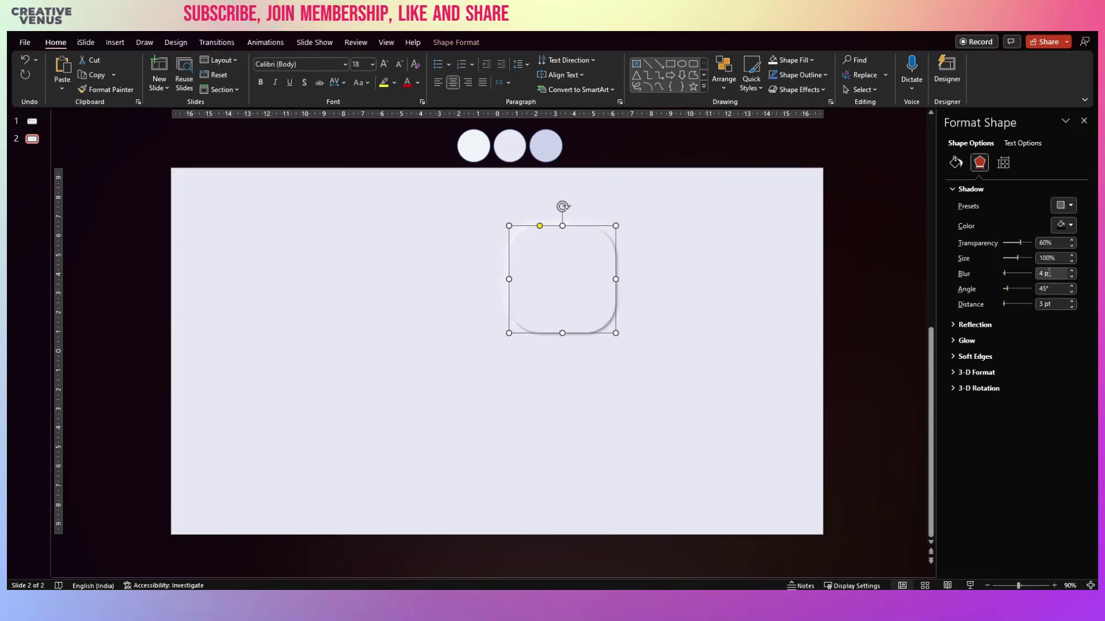
left_click(1067, 226)
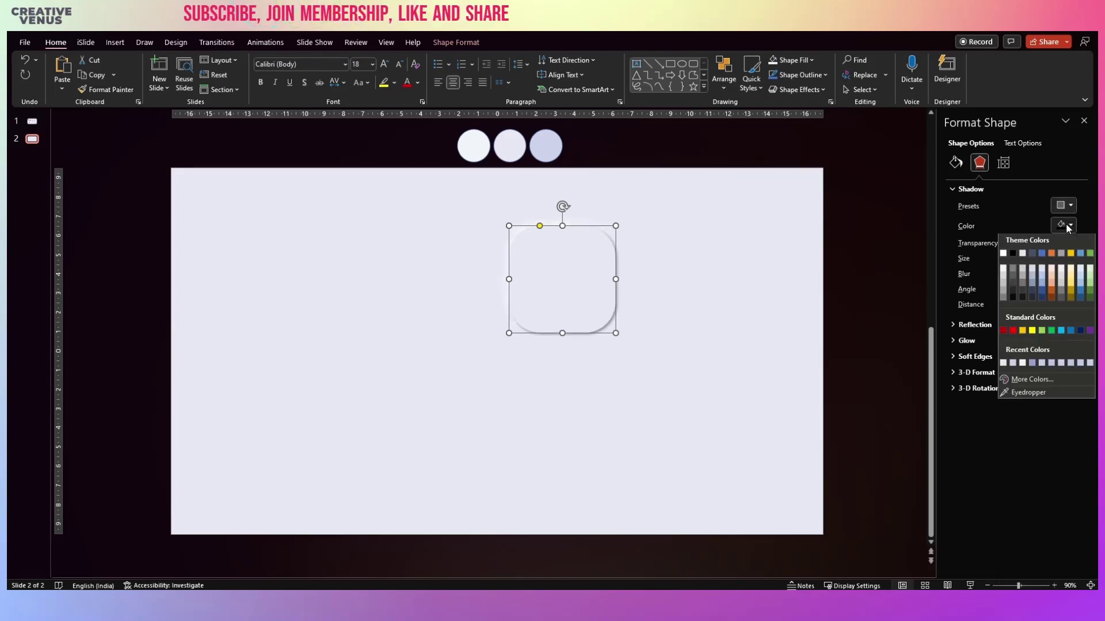
left_click(1028, 394)
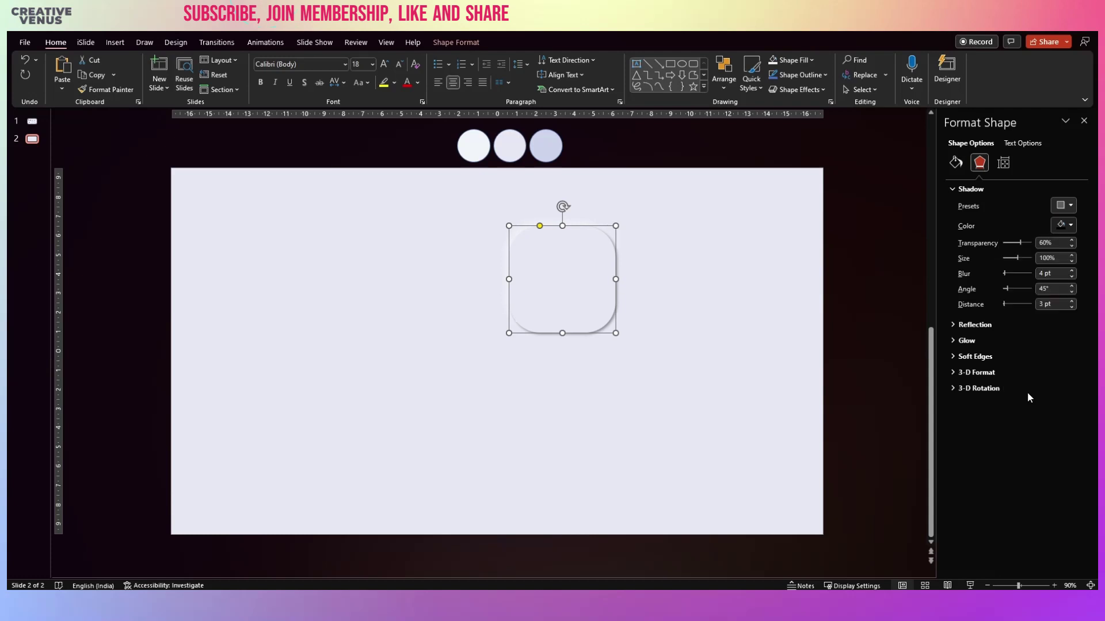
left_click(553, 148)
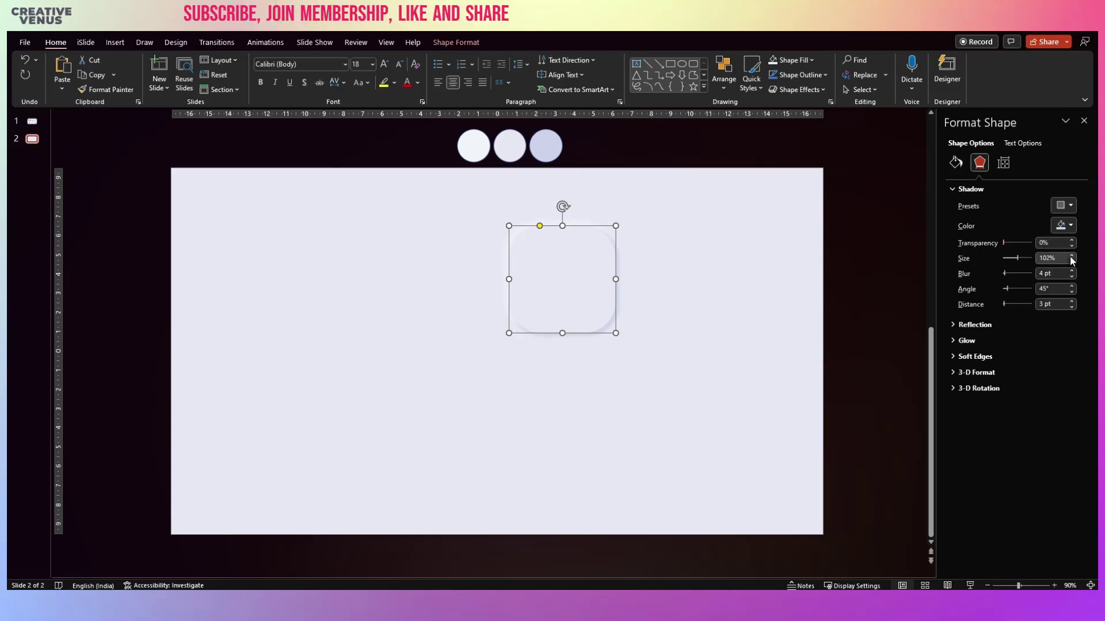
- Set the bottom-right shadow to 10 pt blur, 6 pt distance and 5% transparency
left_click(1071, 271)
left_click(1072, 271)
left_click(1072, 271)
left_click(1072, 270)
left_click(1072, 301)
left_click(1072, 302)
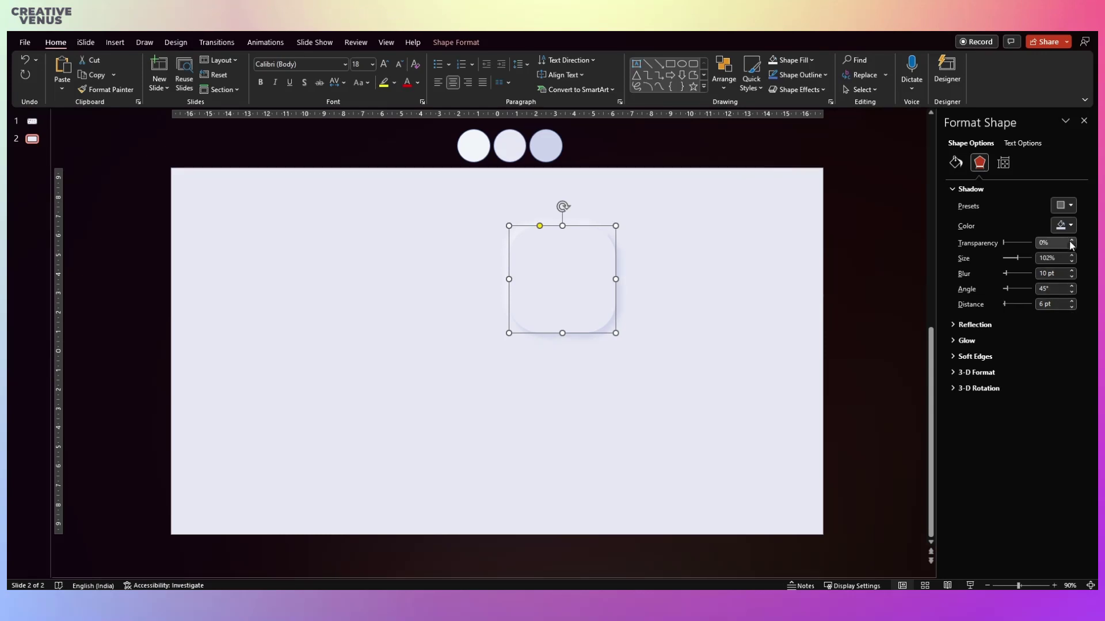
left_click(1072, 241)
left_click(1072, 241)
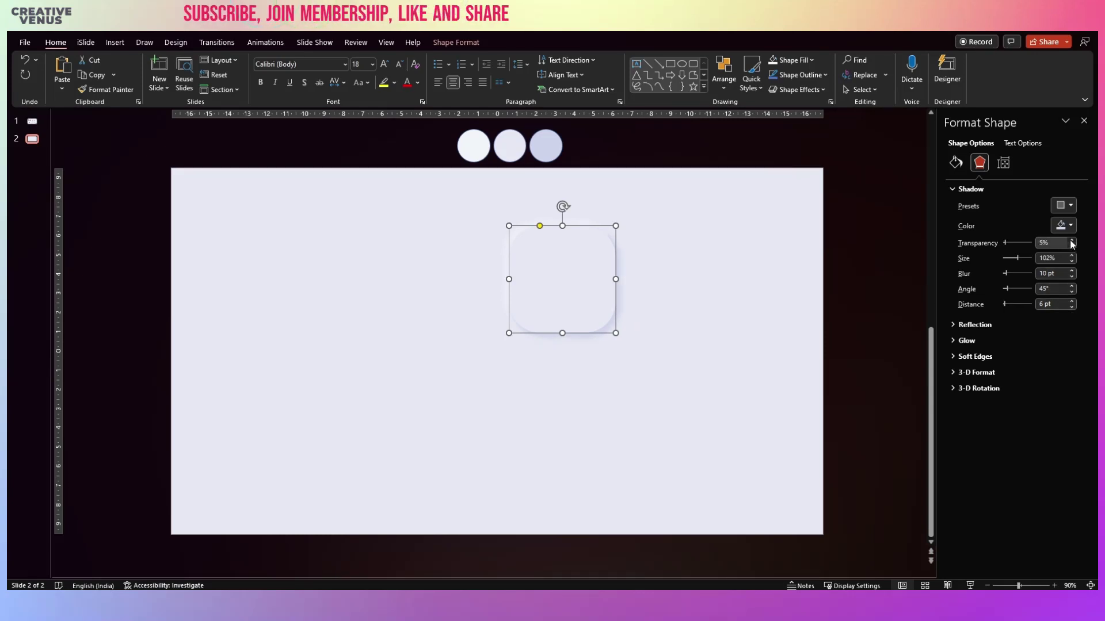
- Select both stacked squares together and place them against the centre guide
left_click(678, 355)
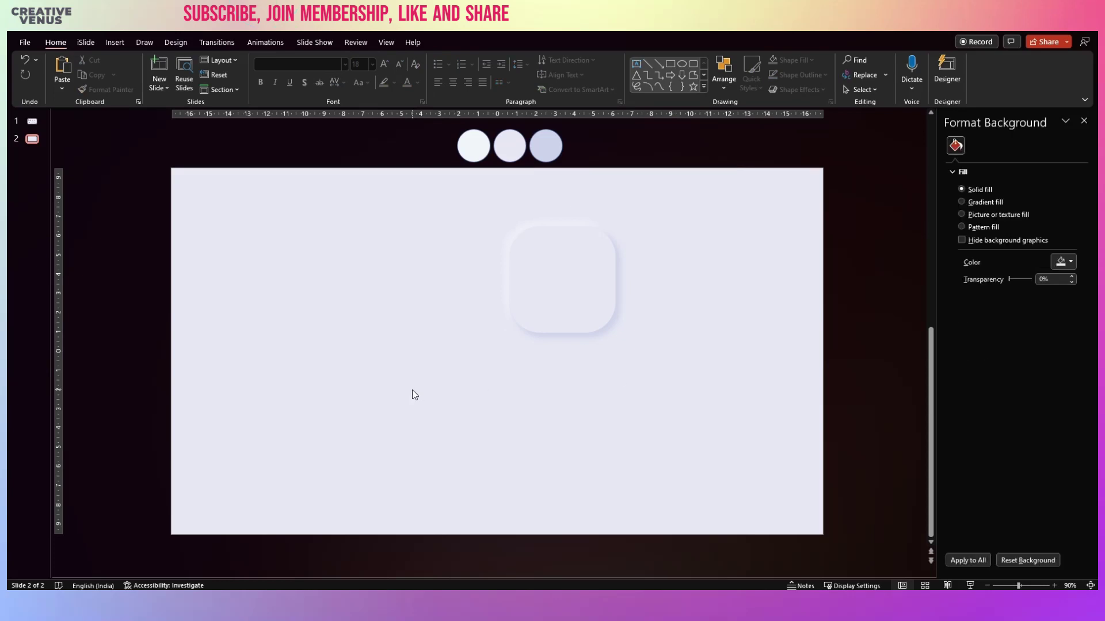
left_click_drag(412, 390, 727, 217)
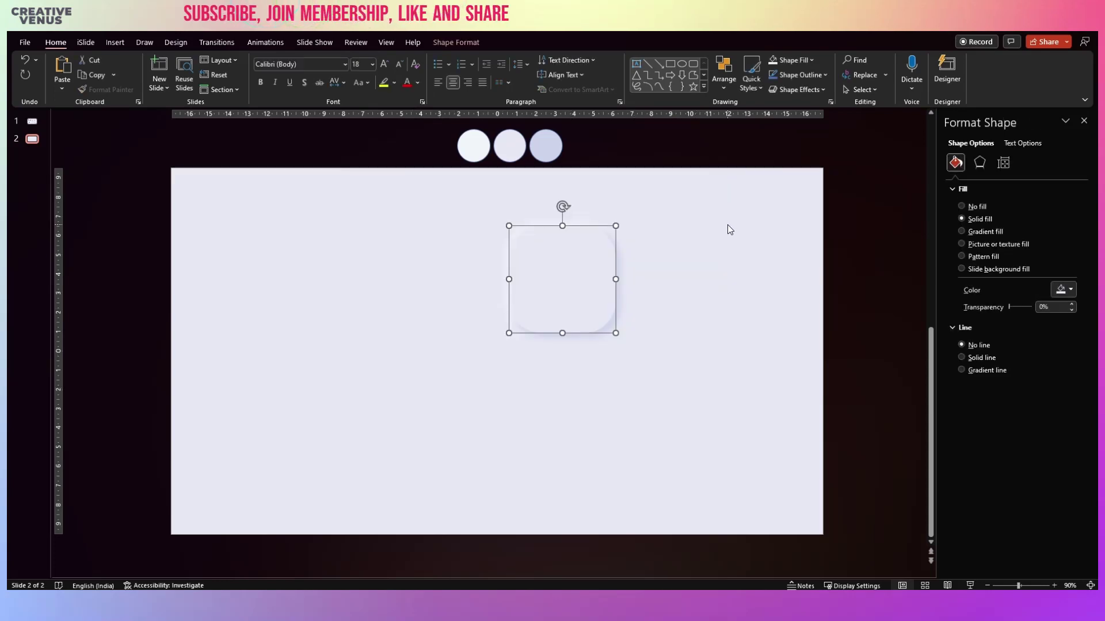
left_click(402, 424)
left_click_drag(401, 424, 732, 215)
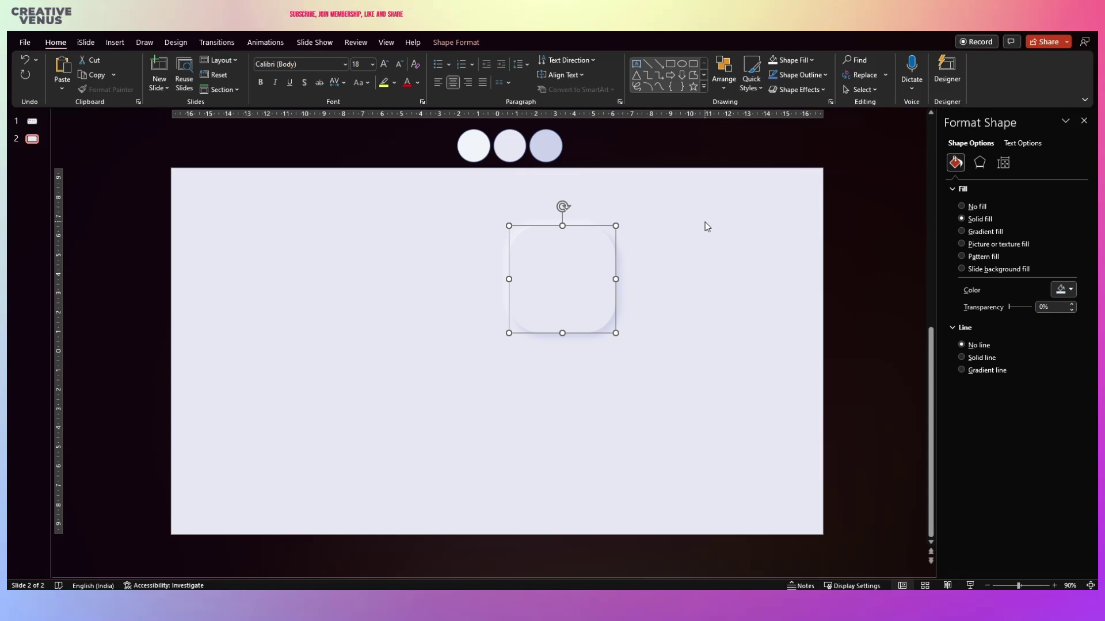
key("Tab")
left_click_drag(576, 288, 547, 271)
- Move and slightly enlarge the square card into its centred spot near the top
left_click_drag(428, 380, 676, 179)
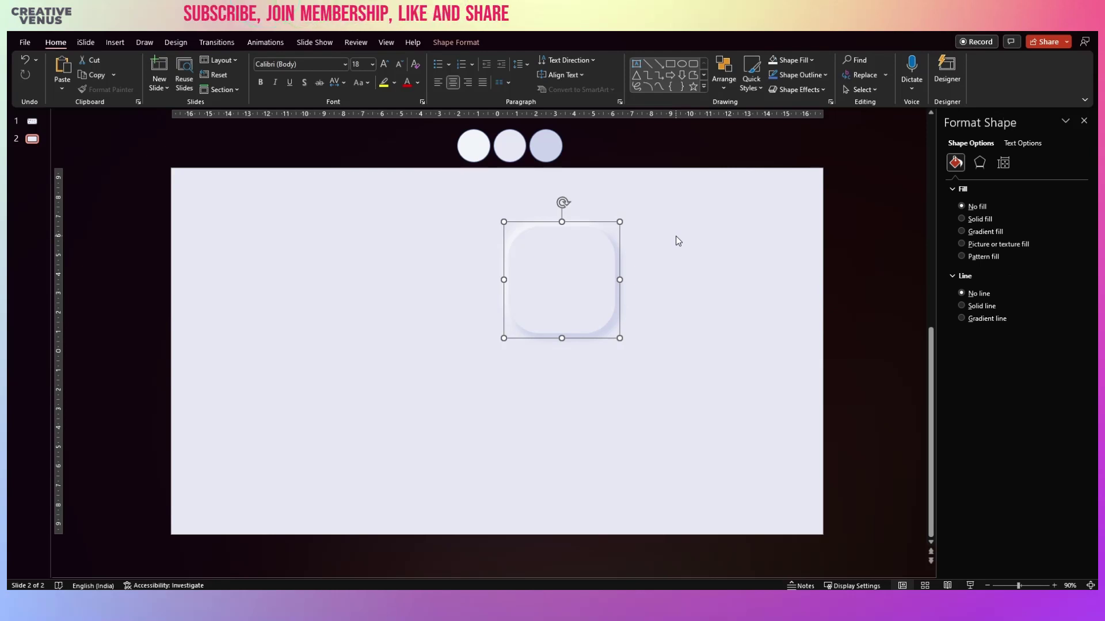
left_click_drag(596, 270, 556, 304)
left_click_drag(604, 344, 573, 302)
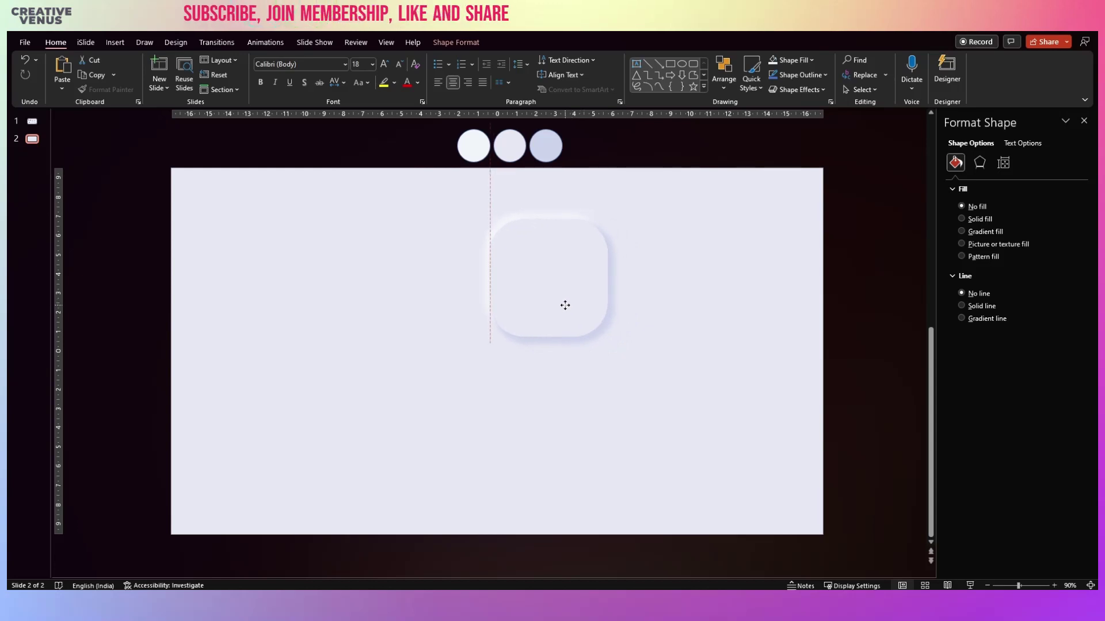
left_click_drag(565, 305, 565, 307)
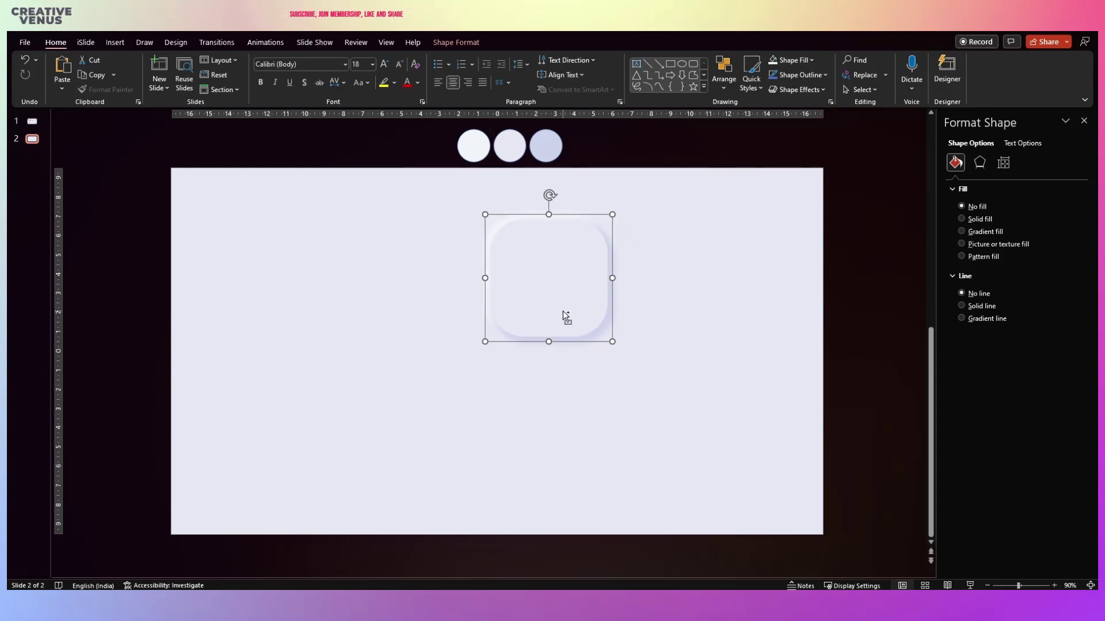
left_click(656, 313)
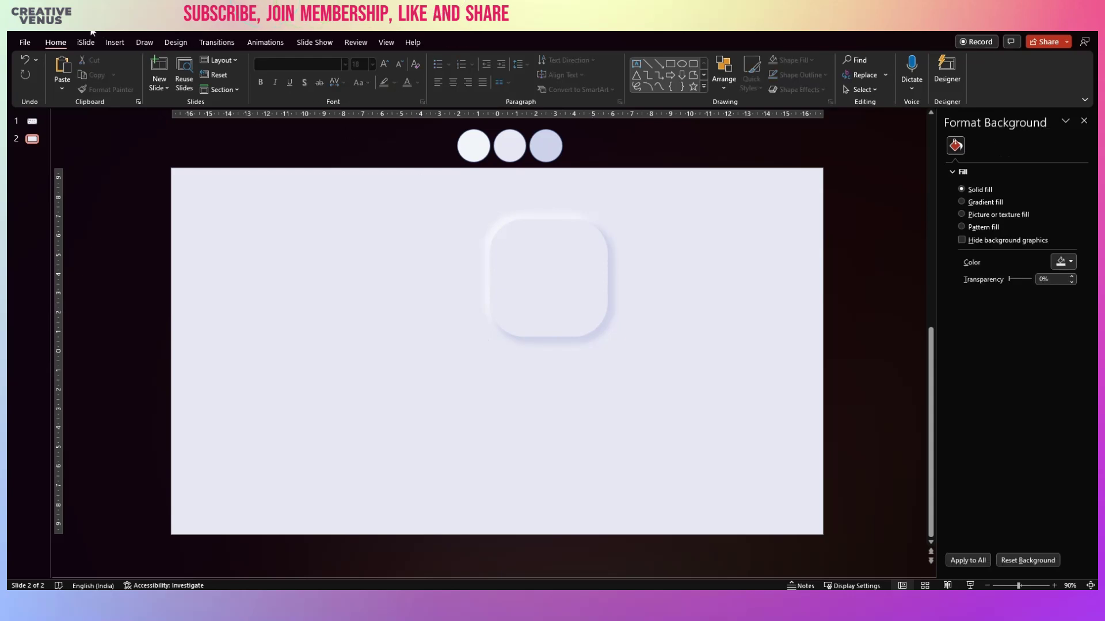
- Insert six outline icons from the Nature And Outdoors category, including the cactus
left_click(115, 42)
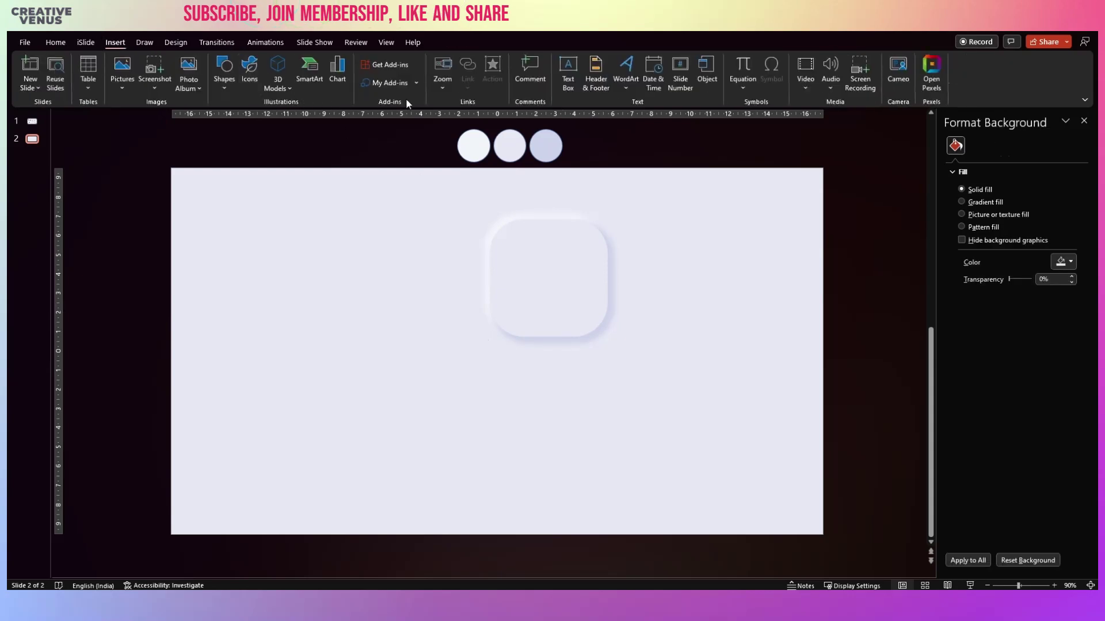
left_click(252, 81)
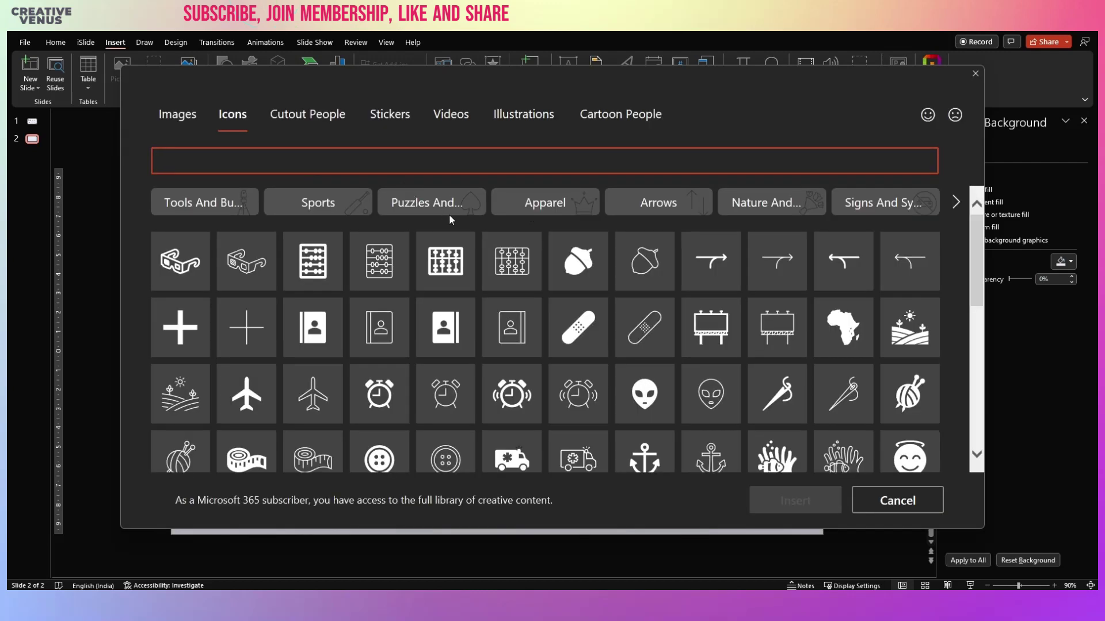
left_click(771, 208)
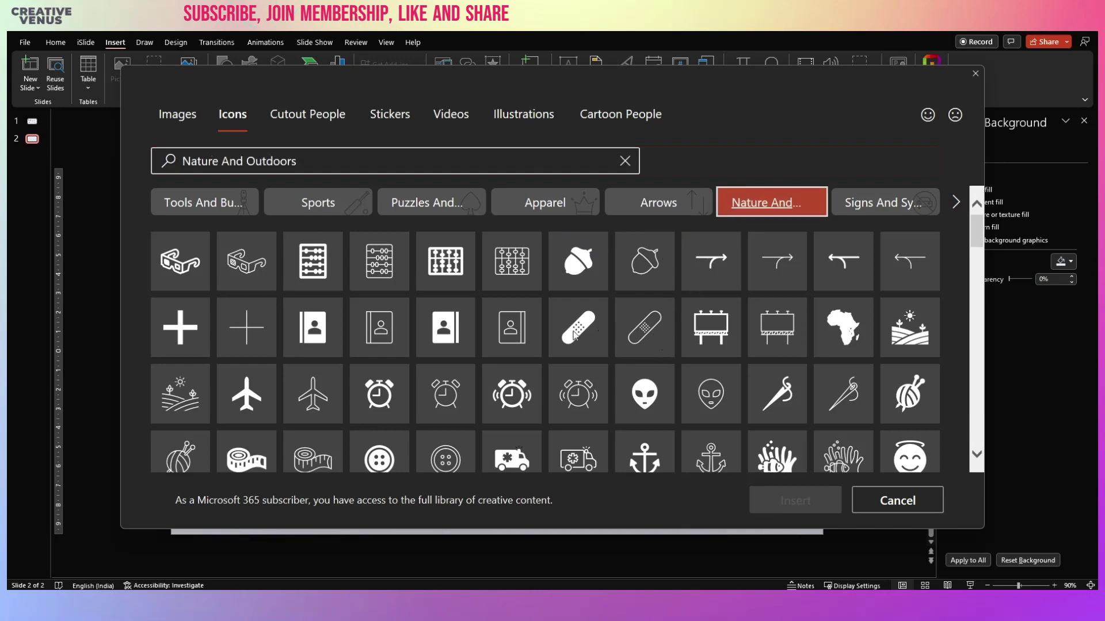
left_click(645, 327)
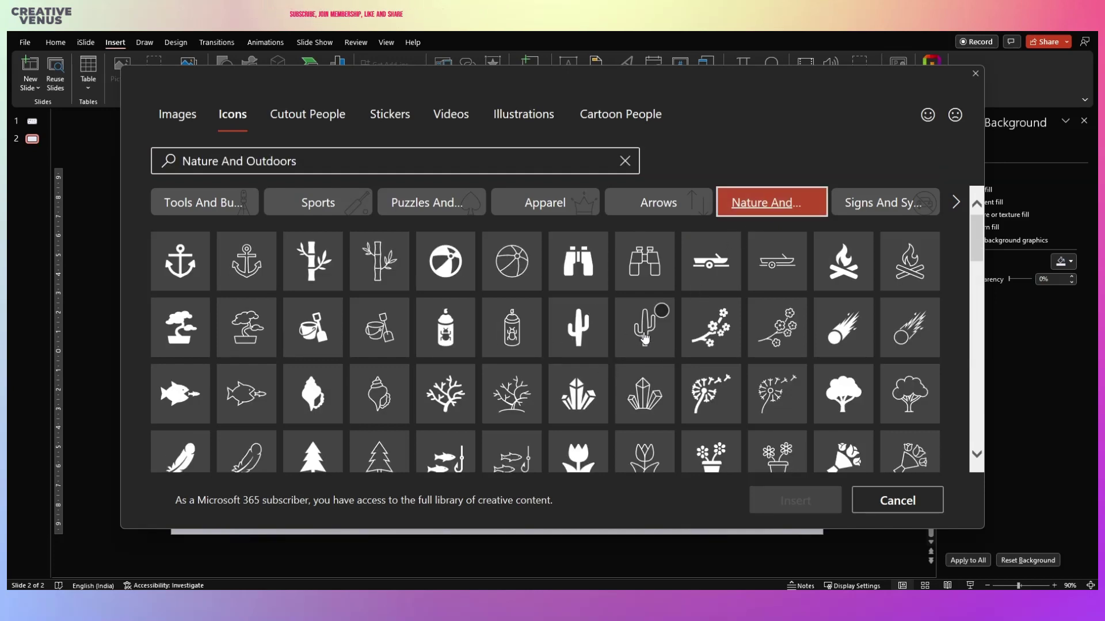
left_click(891, 337)
left_click(894, 407)
left_click(632, 454)
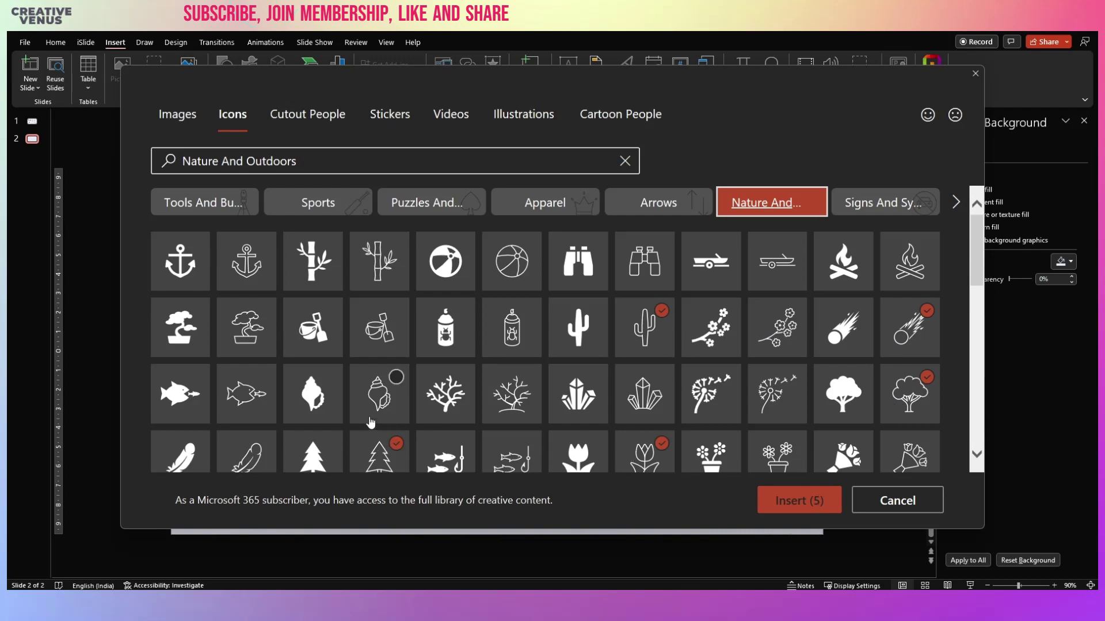
left_click(811, 510)
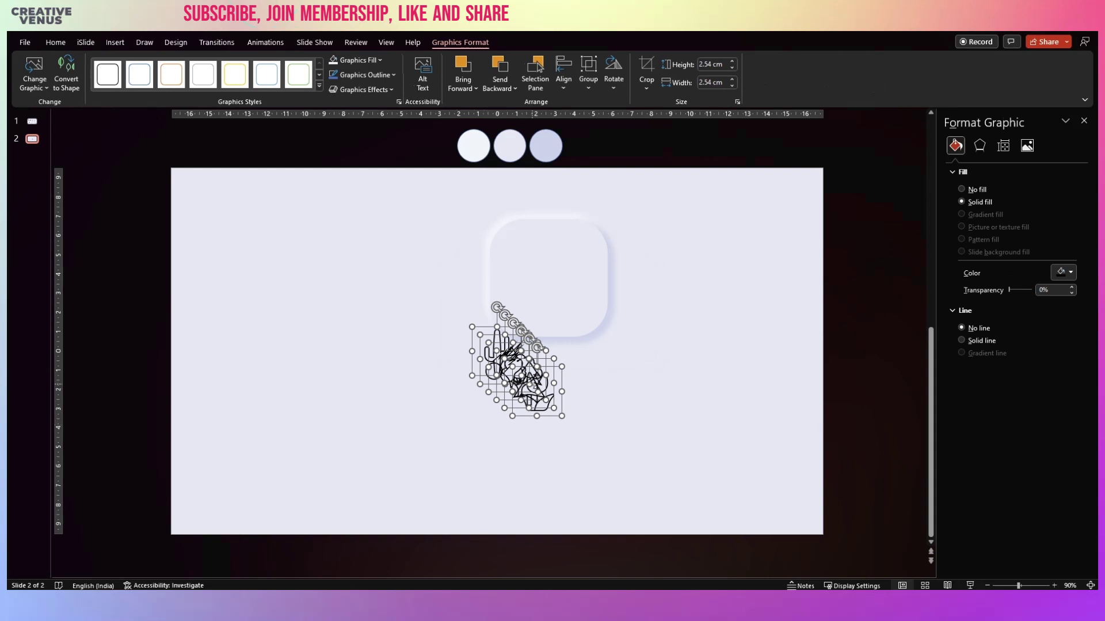
- Move the icon stack to the top-left corner and drag the tulip into the card
left_click_drag(519, 389, 243, 232)
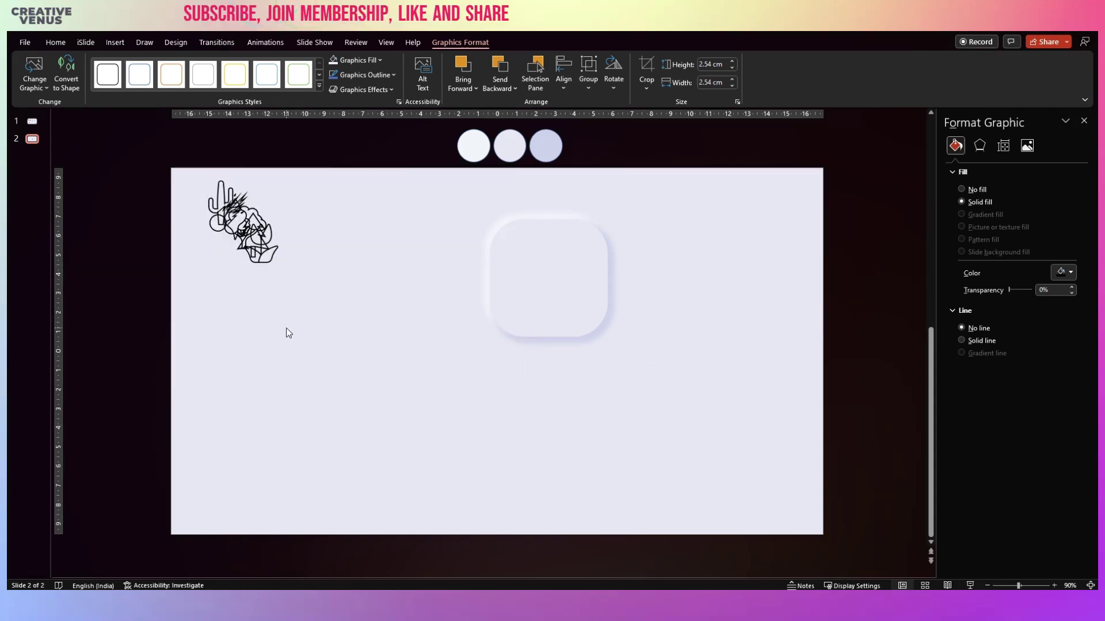
left_click(264, 268)
left_click(263, 268)
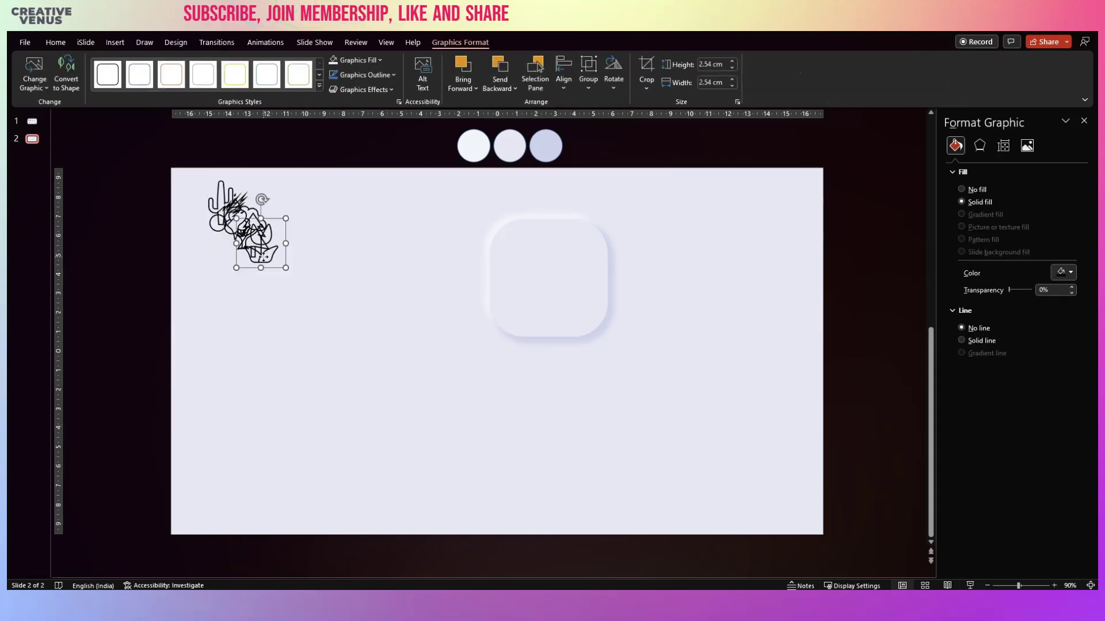
left_click_drag(264, 268, 550, 270)
- Recolour the tulip icon with a lavender sampled from the slide via Graphics Fill
left_click(371, 61)
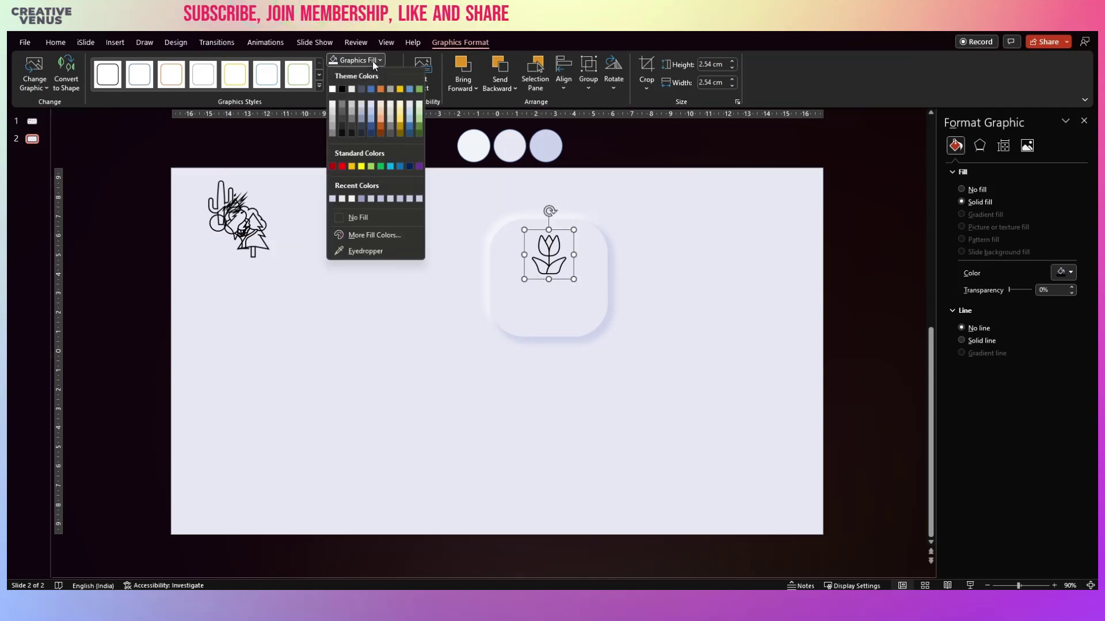
left_click(371, 250)
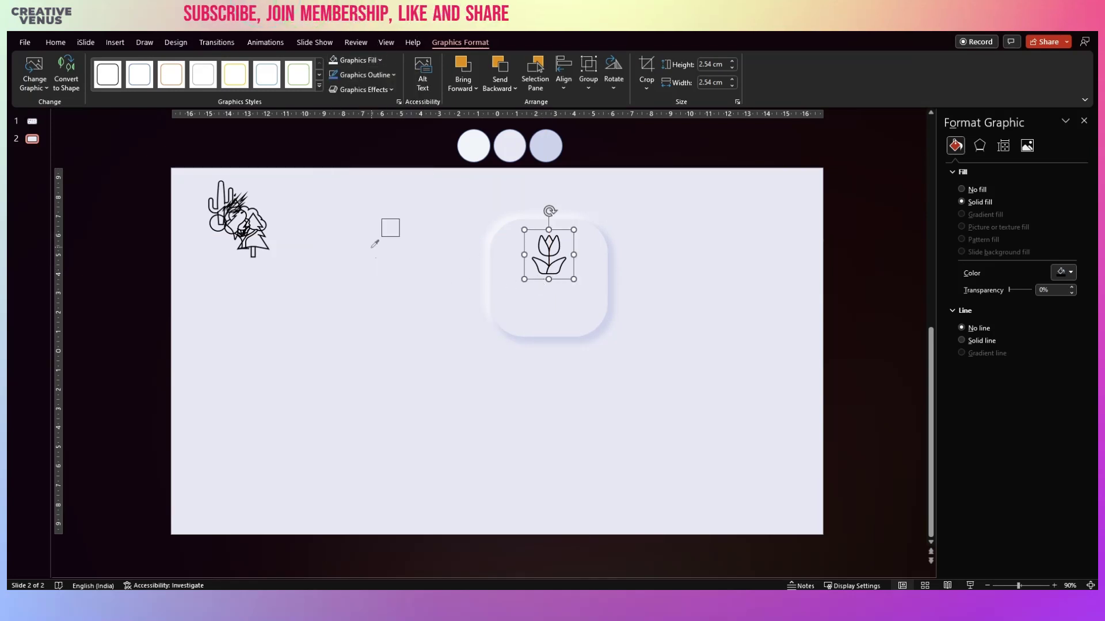
left_click(375, 61)
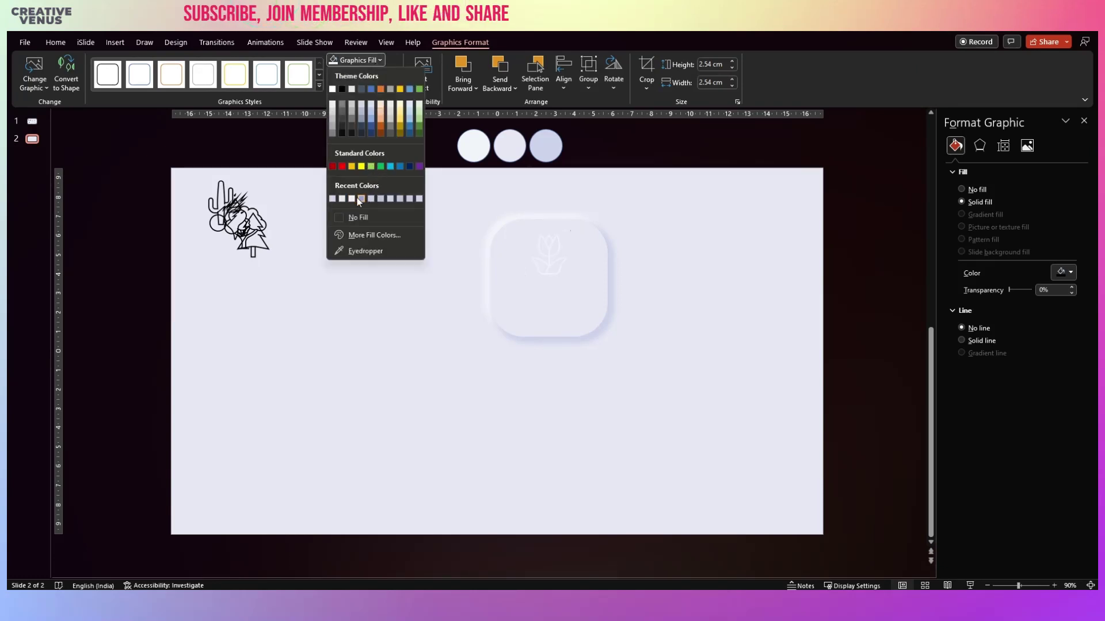
left_click(365, 251)
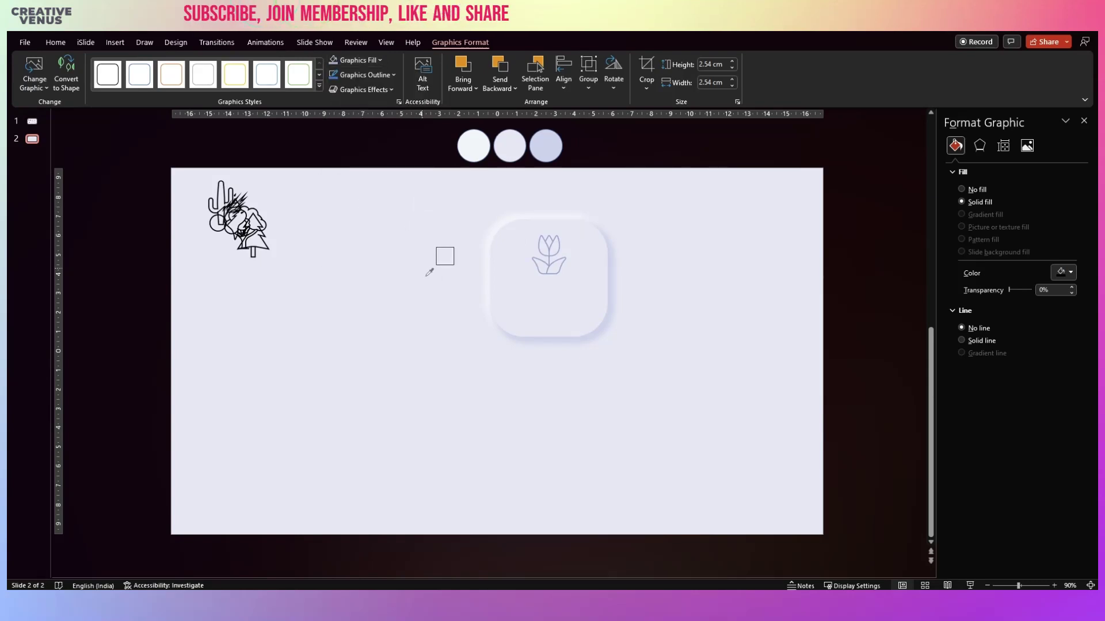
left_click(245, 140)
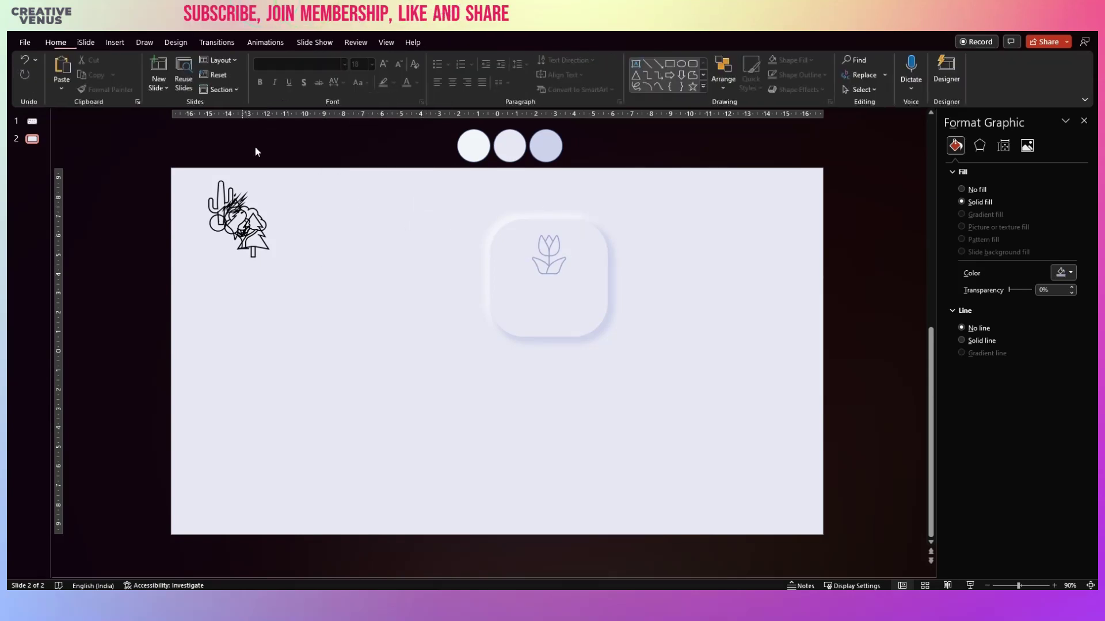
- Add a text box below the tulip reading 'PURPOSE'
left_click(114, 42)
left_click(569, 87)
left_click_drag(509, 292, 594, 316)
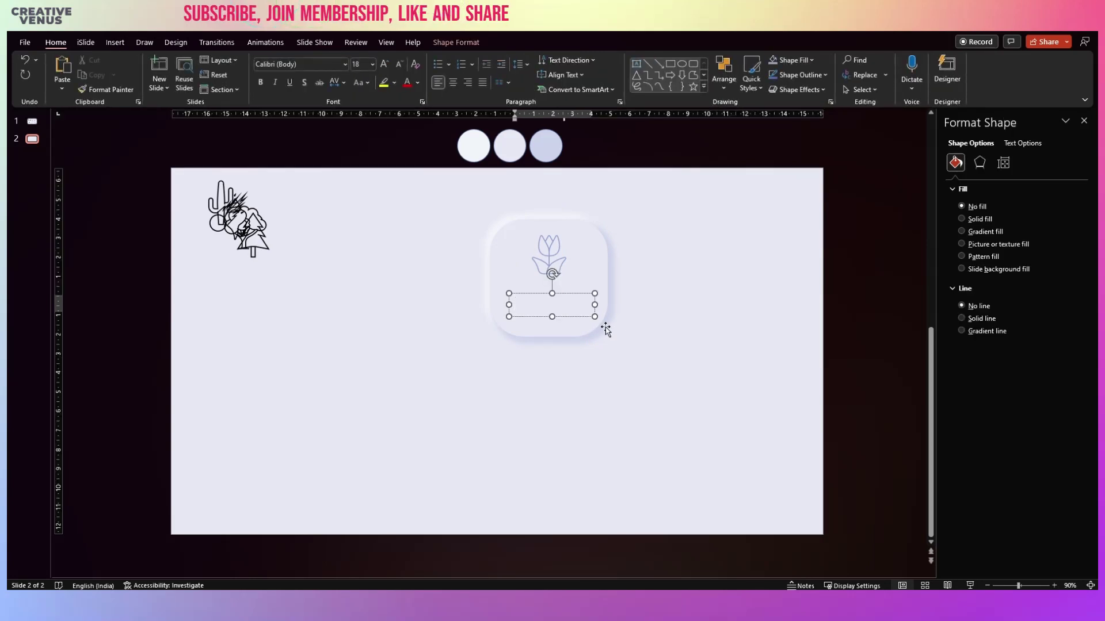
type("PU")
type("RPOS")
key("BackSpace")
type("POSE")
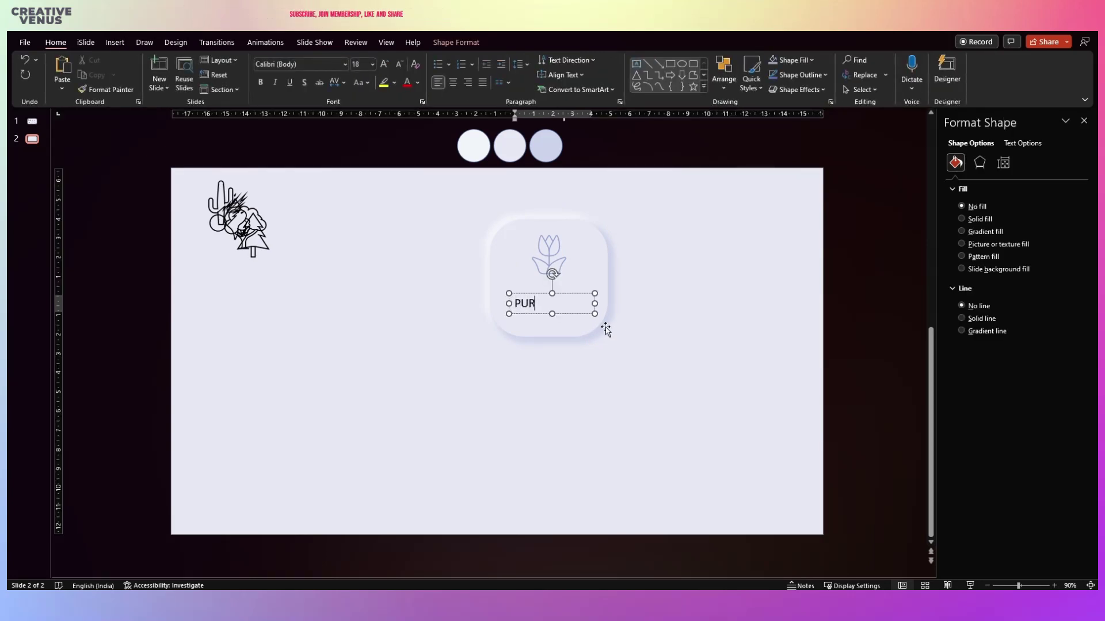
- Centre PURPOSE and set it in Questrial size 16 with Loose letter spacing
key("ctrl+a")
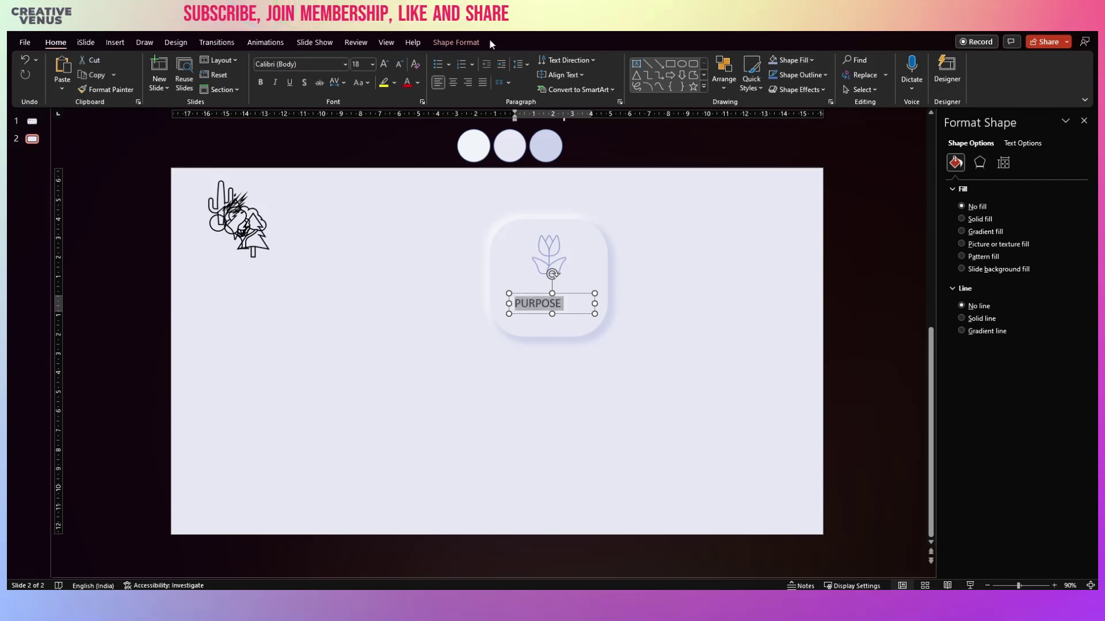
key("ctrl+e")
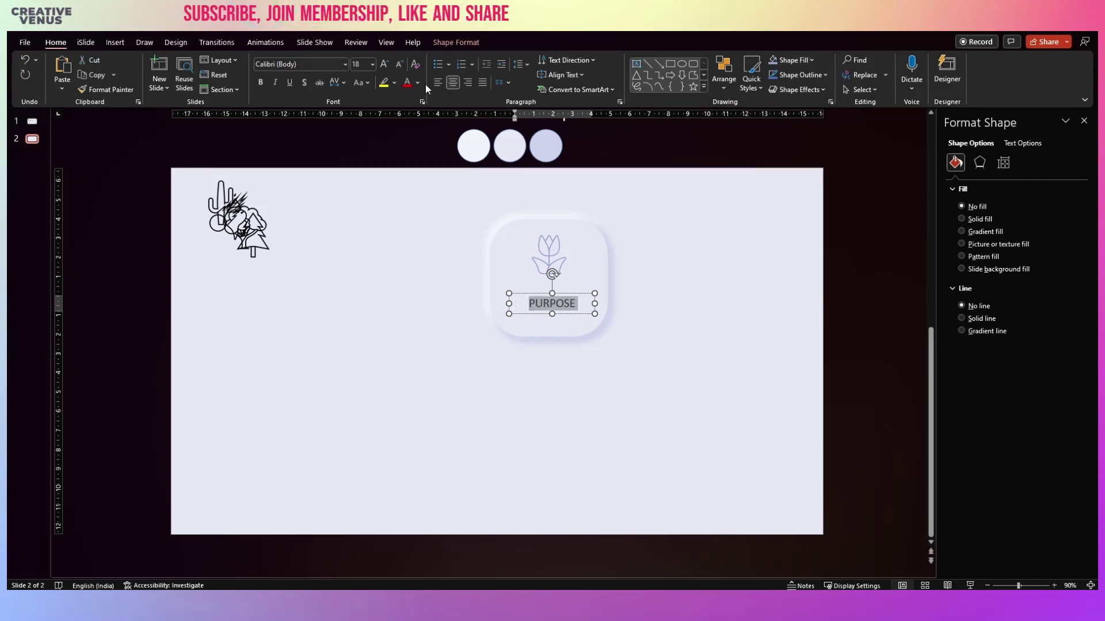
left_click(318, 65)
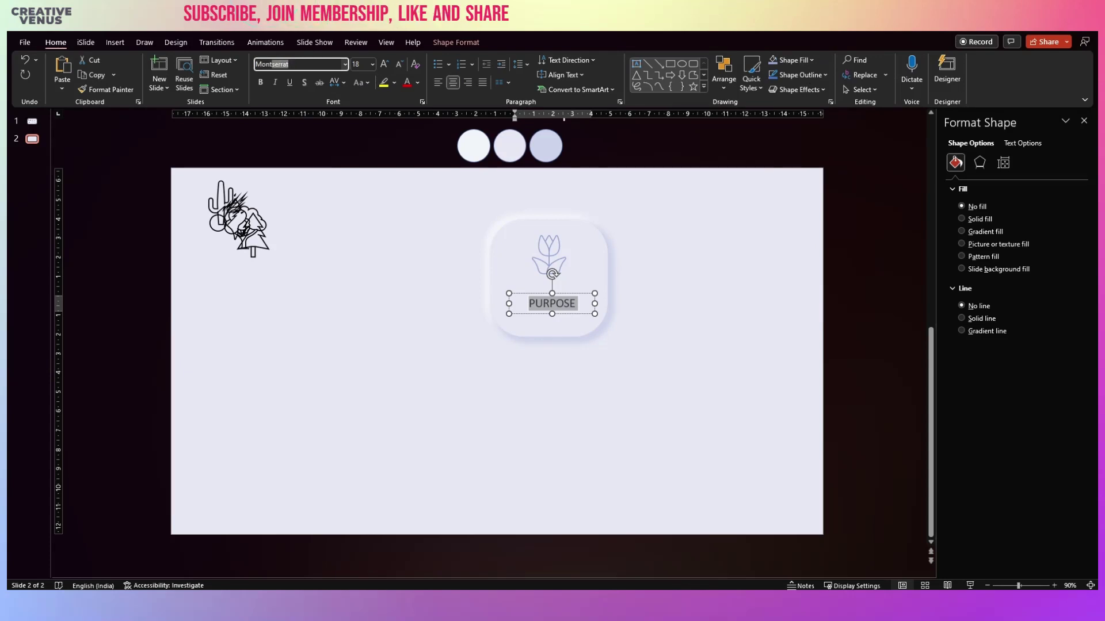
type("Questrial")
key("Return")
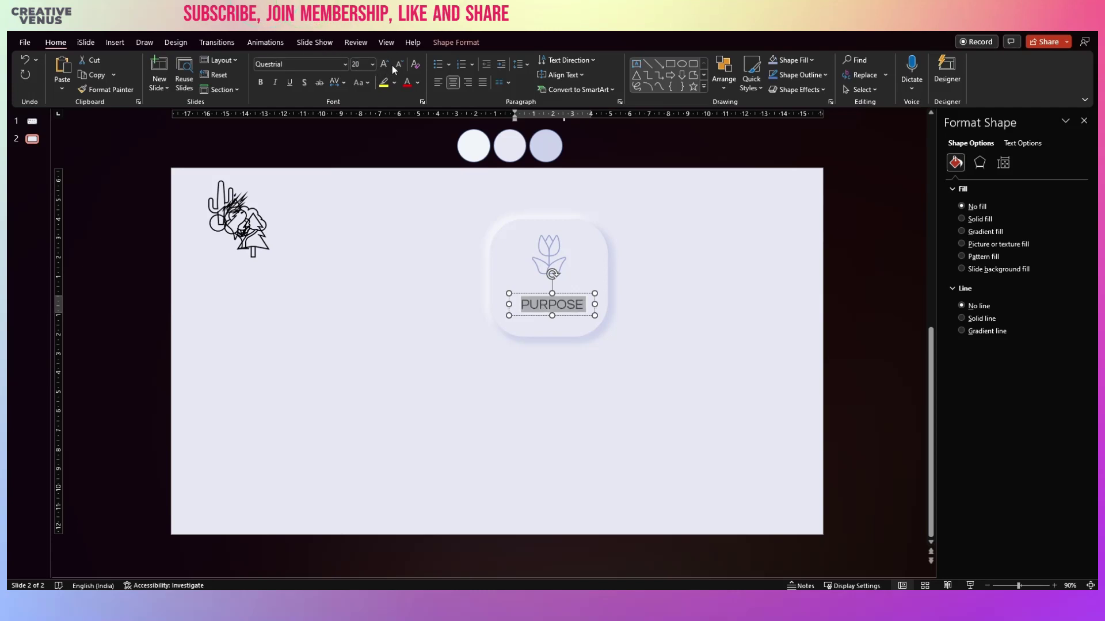
left_click(338, 82)
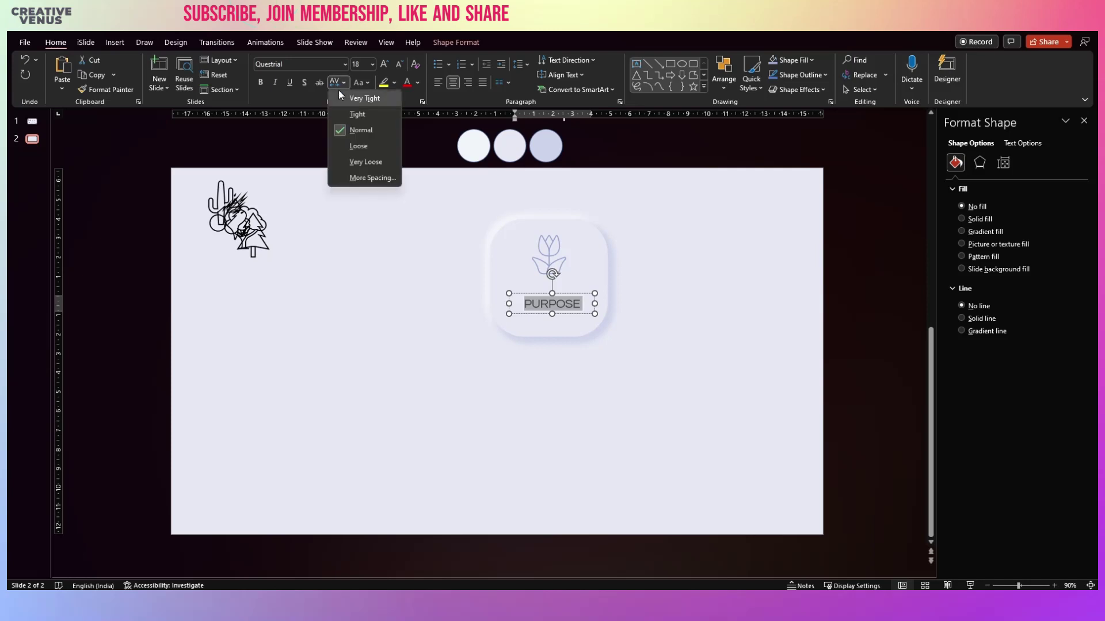
left_click(345, 145)
left_click(397, 65)
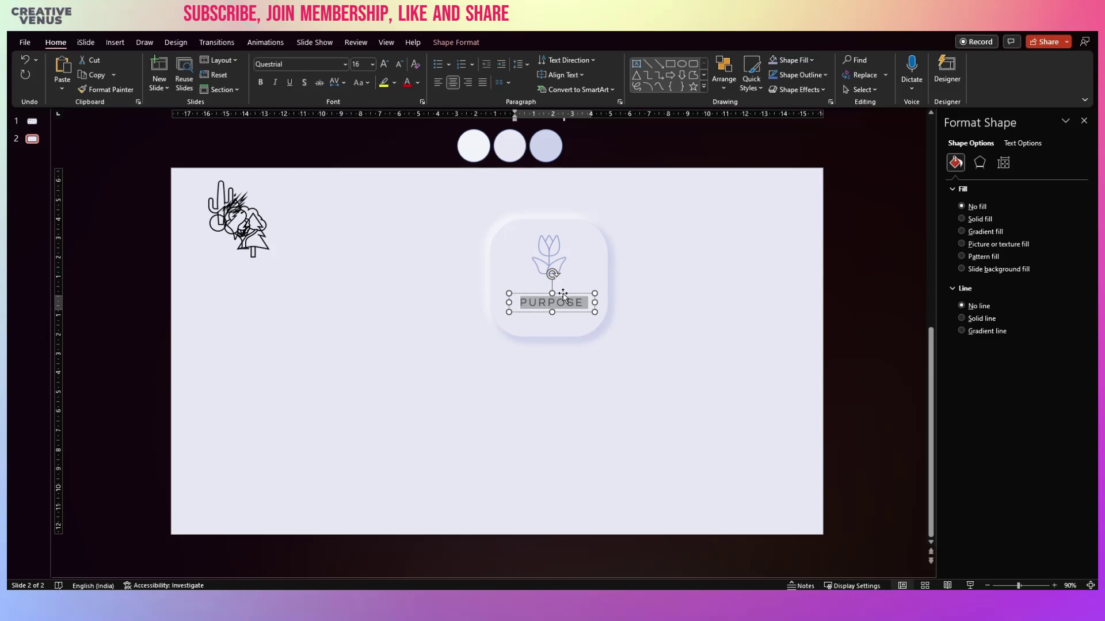
left_click_drag(563, 297, 560, 297)
- Colour PURPOSE lavender and select the card, tulip and text together
left_click(419, 84)
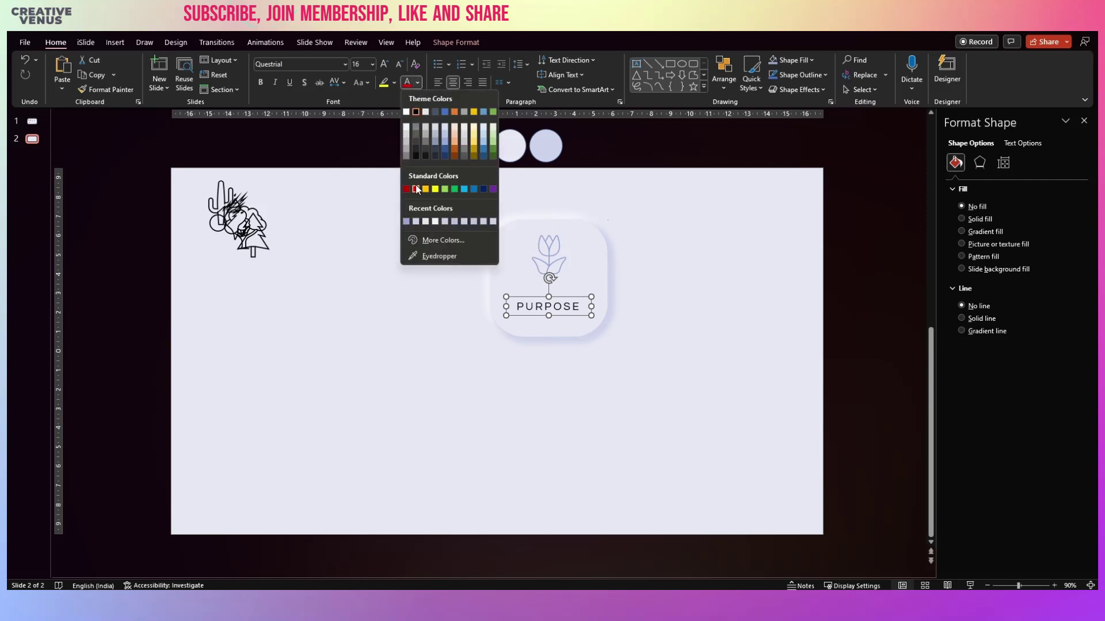
left_click(406, 222)
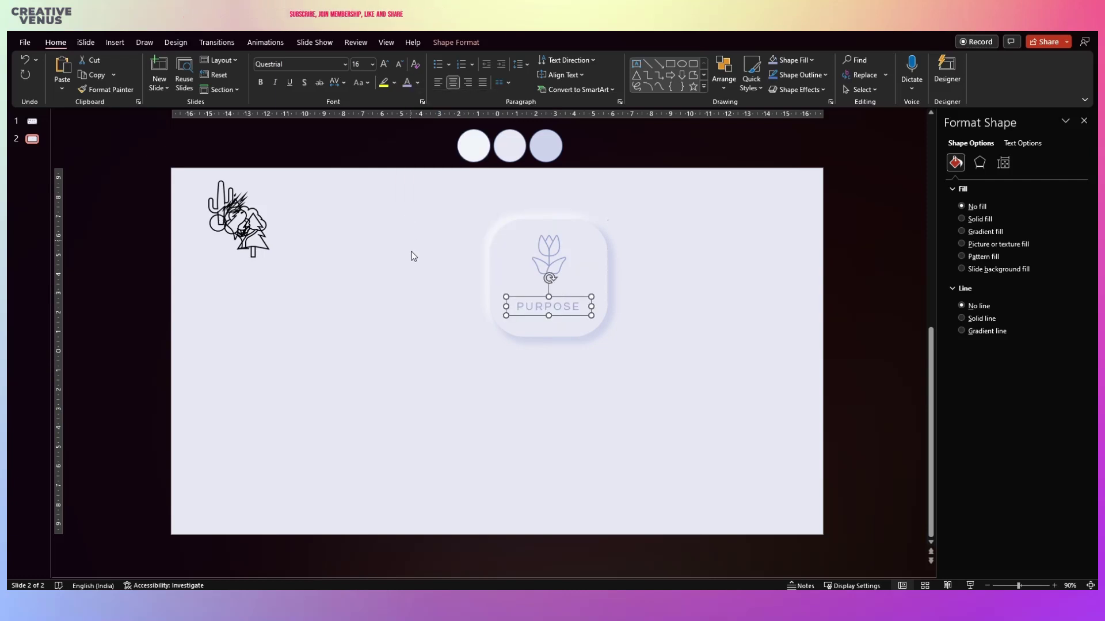
left_click(471, 386)
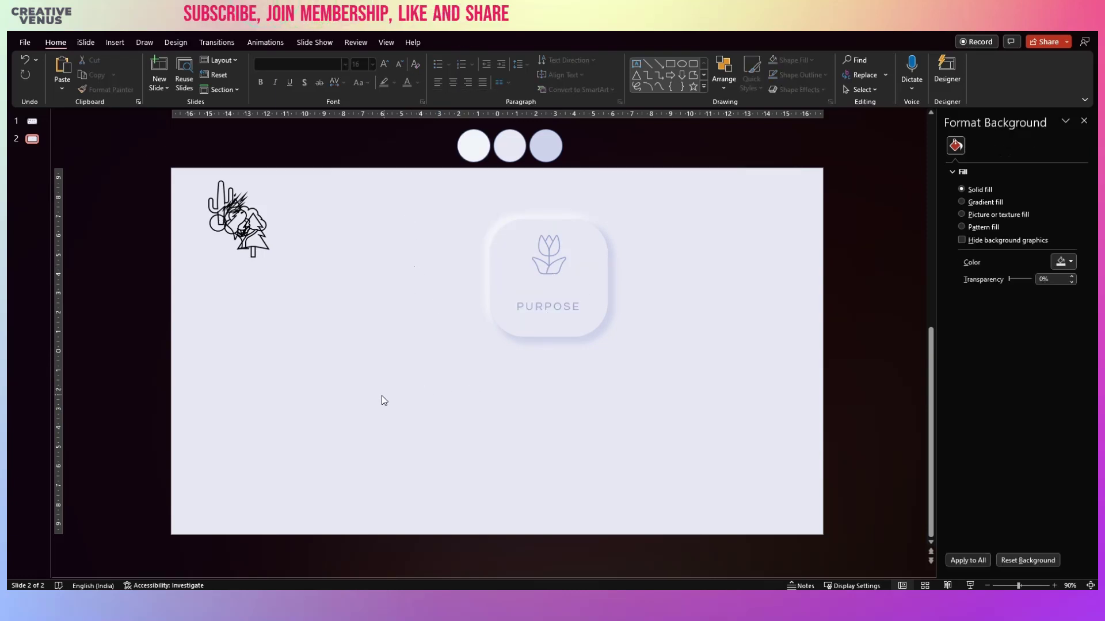
left_click_drag(419, 412, 657, 191)
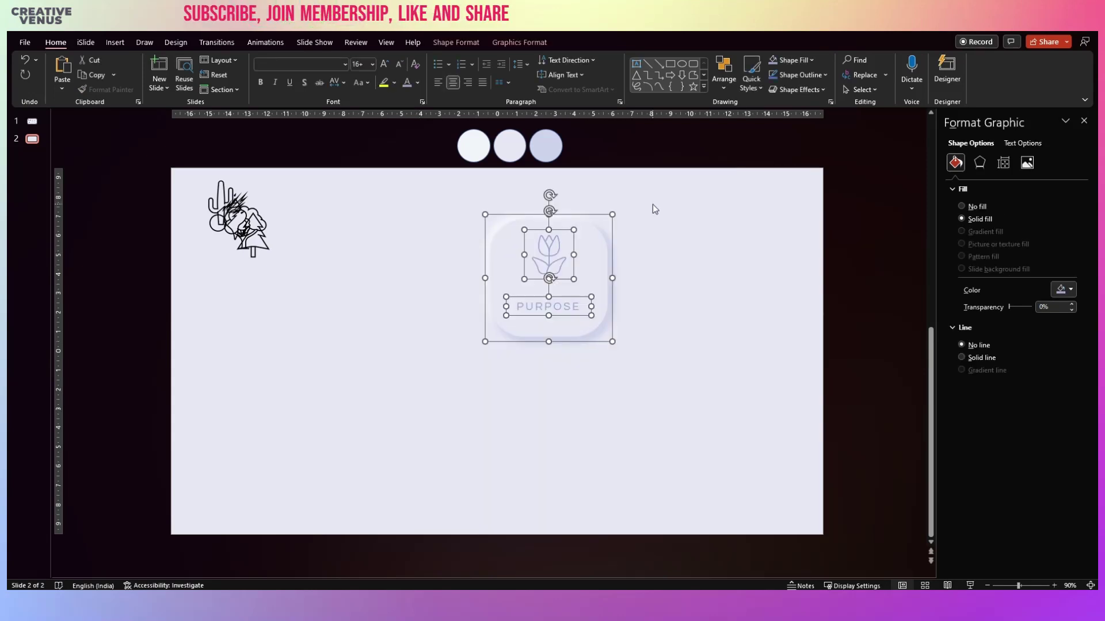
- Group the card with its icon and label and place a copy to its right
key("ctrl+g")
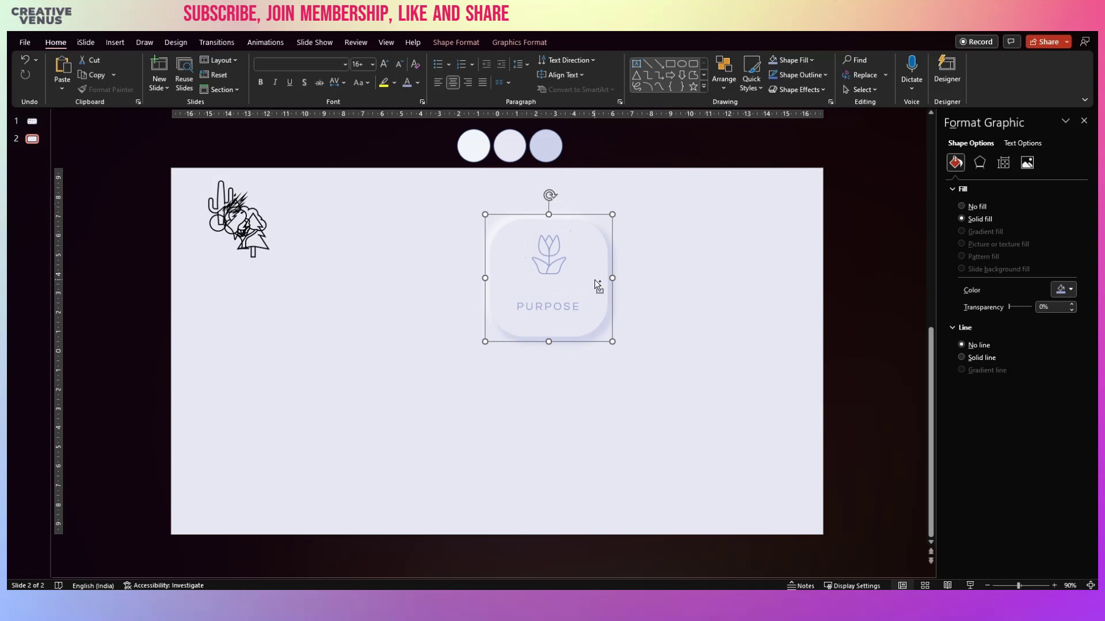
left_click_drag(590, 282, 718, 275)
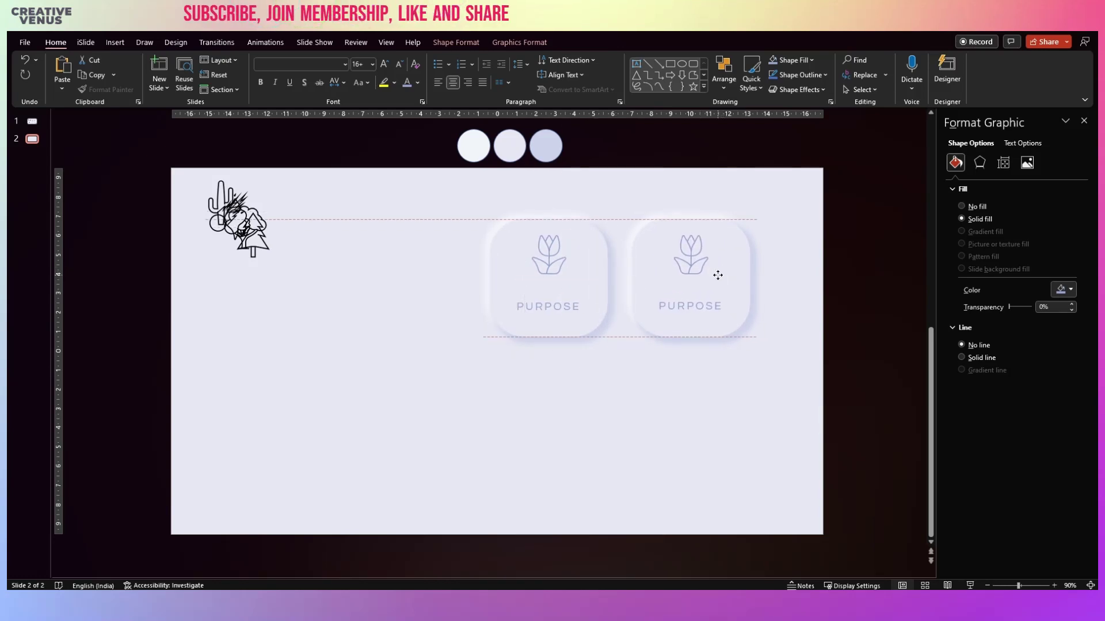
left_click_drag(718, 275, 718, 275)
left_click(625, 396)
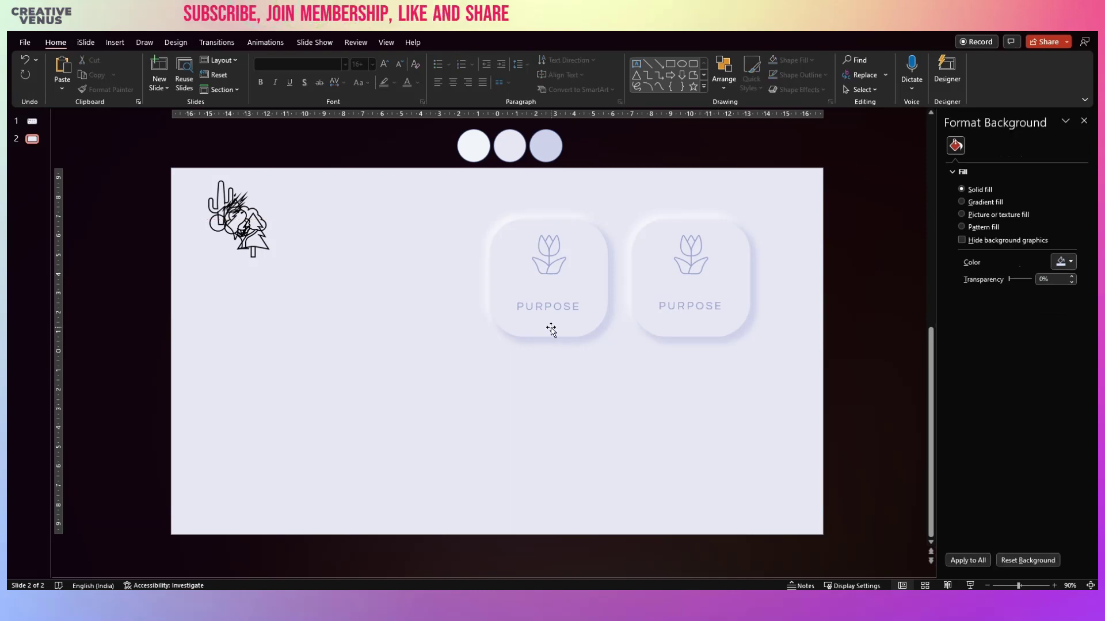
- Change the copy's label to DREAMS and delete its tulip icon
double_click(680, 308)
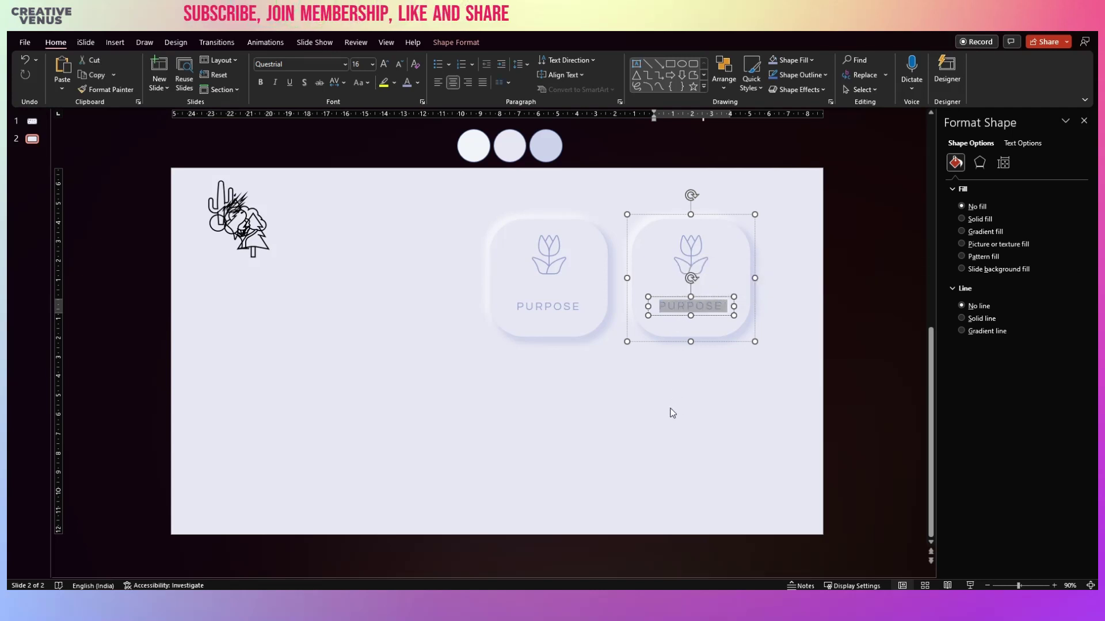
type("DREAMS")
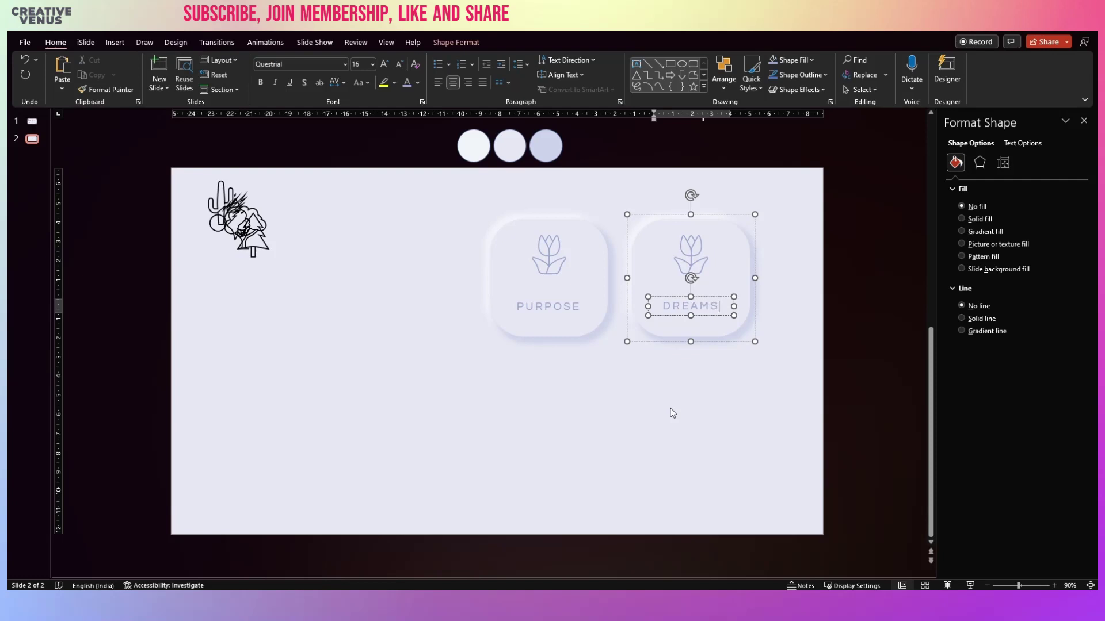
left_click(673, 415)
left_click(696, 256)
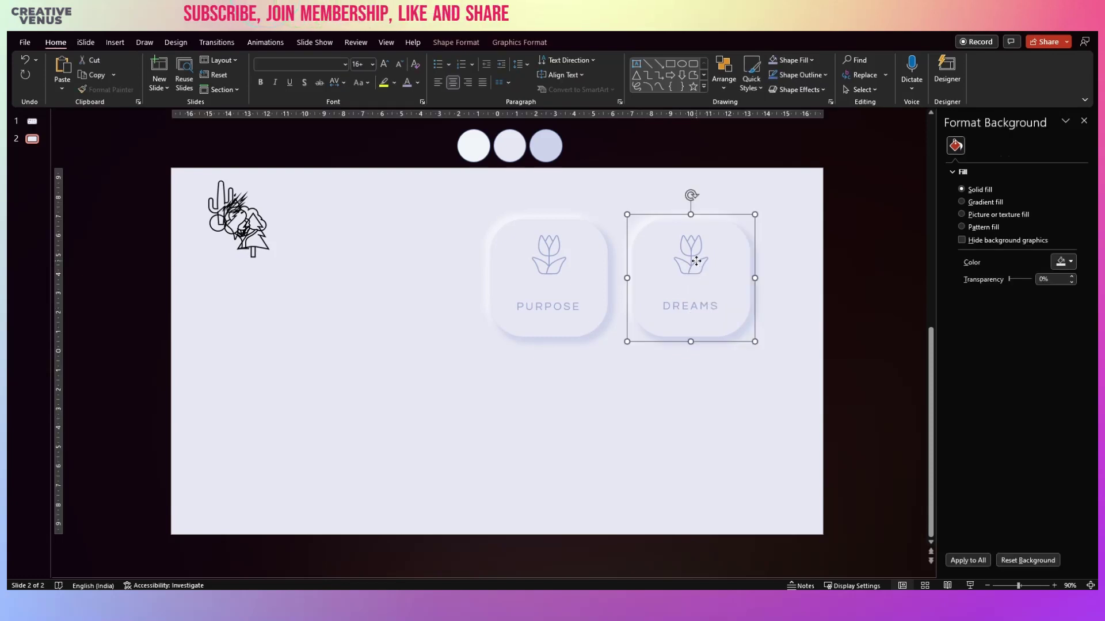
left_click(695, 256)
key("Delete")
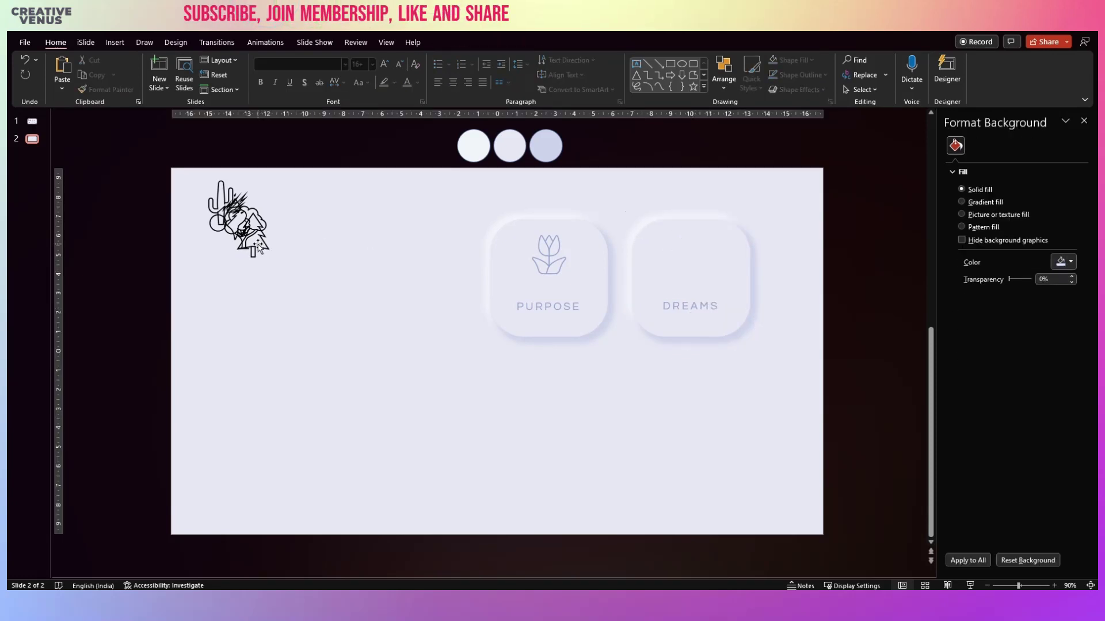
- Move the tree icon into the DREAMS card and bring it to the front
left_click(257, 244)
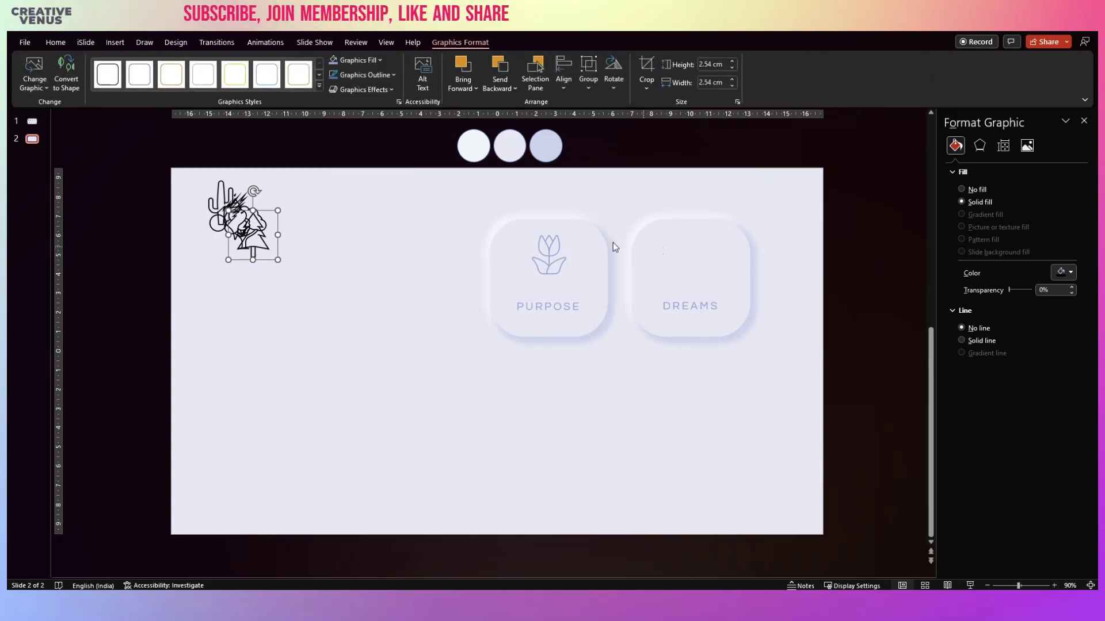
left_click_drag(261, 244, 622, 226)
right_click(622, 226)
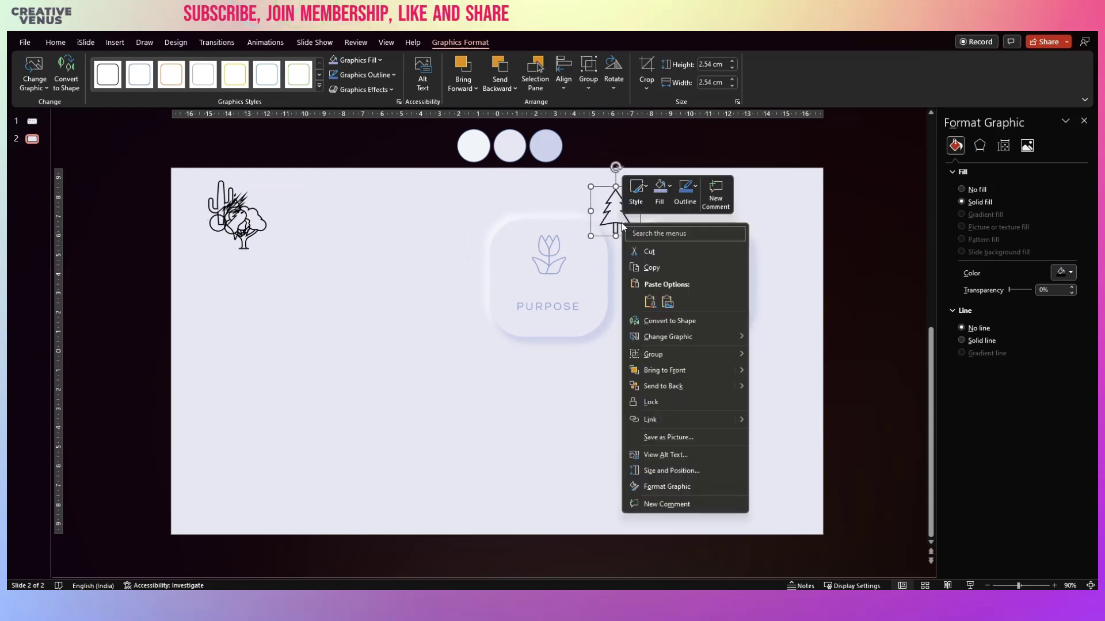
left_click(636, 368)
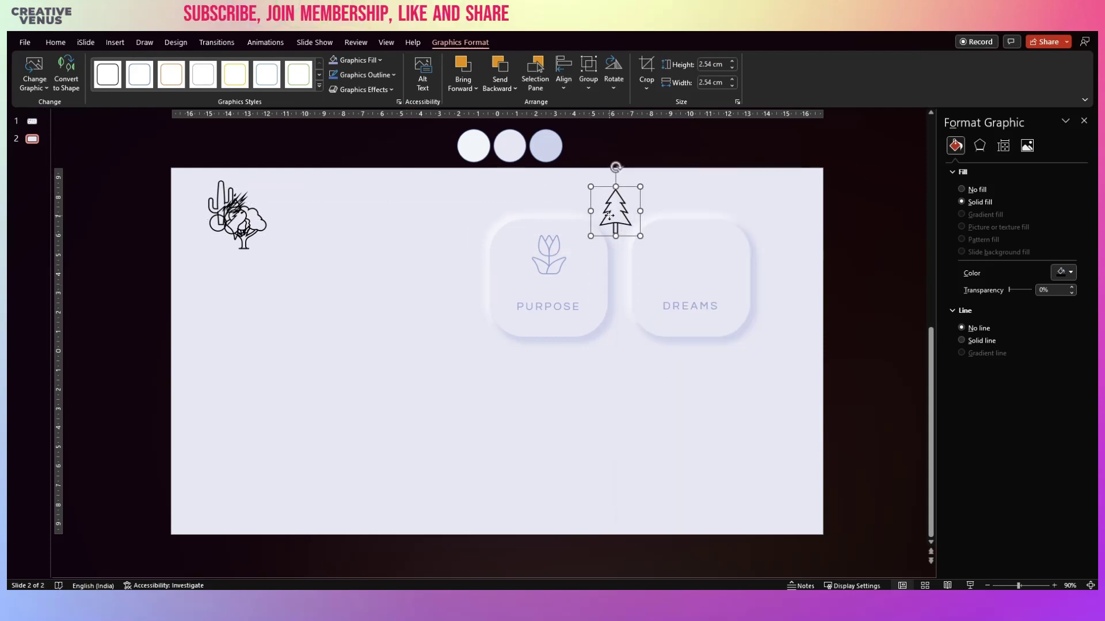
left_click_drag(611, 216, 685, 258)
- Size the tulip and tree icons to 2.5 cm and make the tree light lavender
left_click(551, 247)
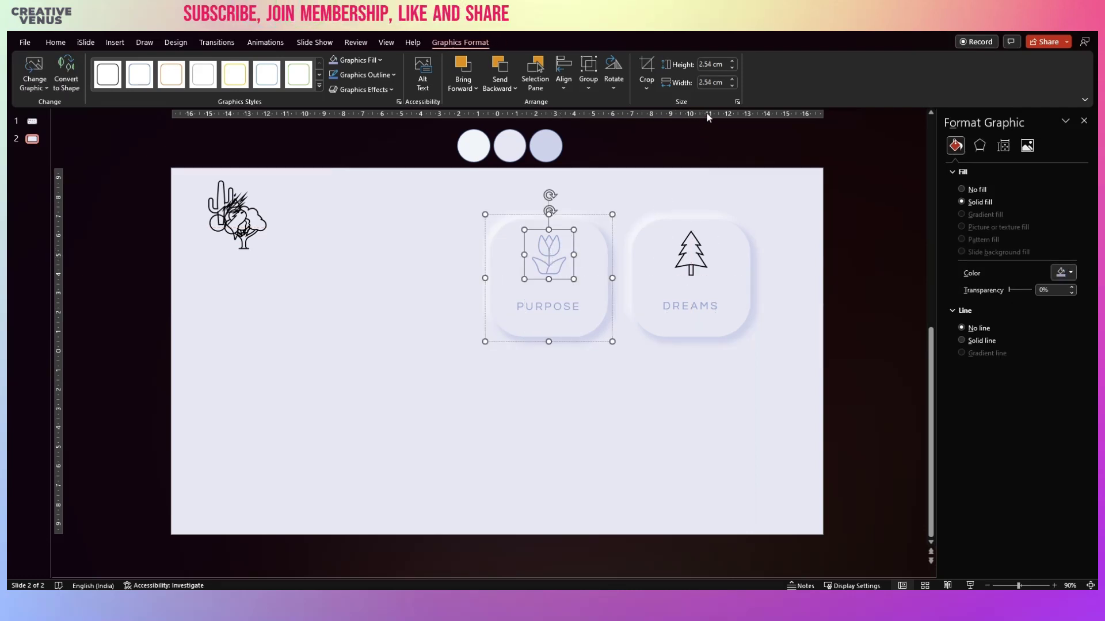
left_click(733, 68)
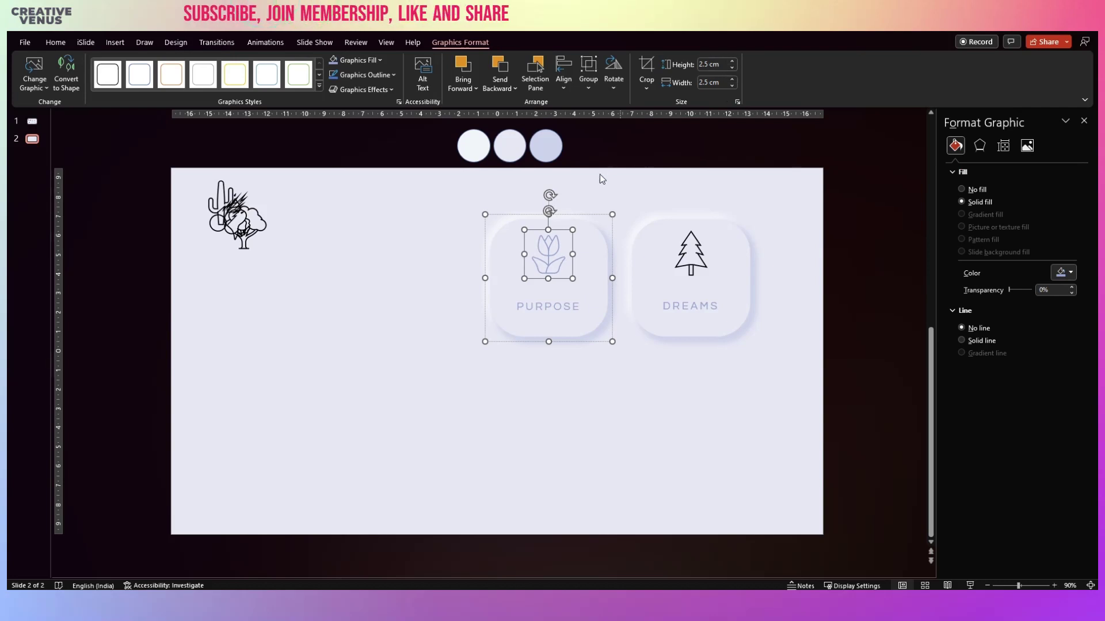
left_click_drag(548, 251, 549, 252)
left_click(688, 264)
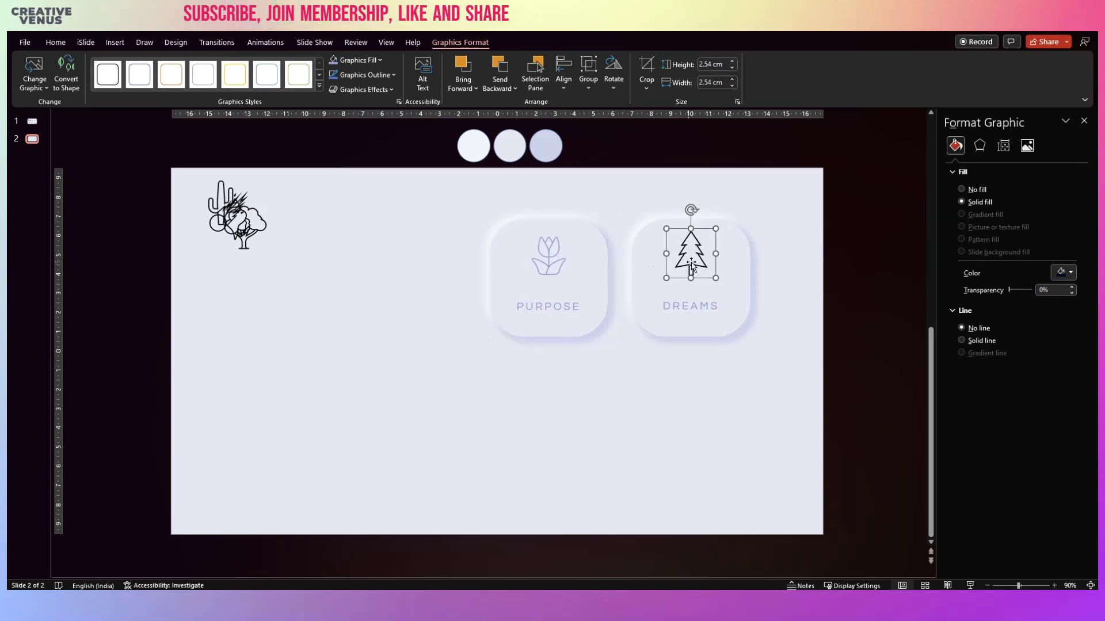
left_click(733, 69)
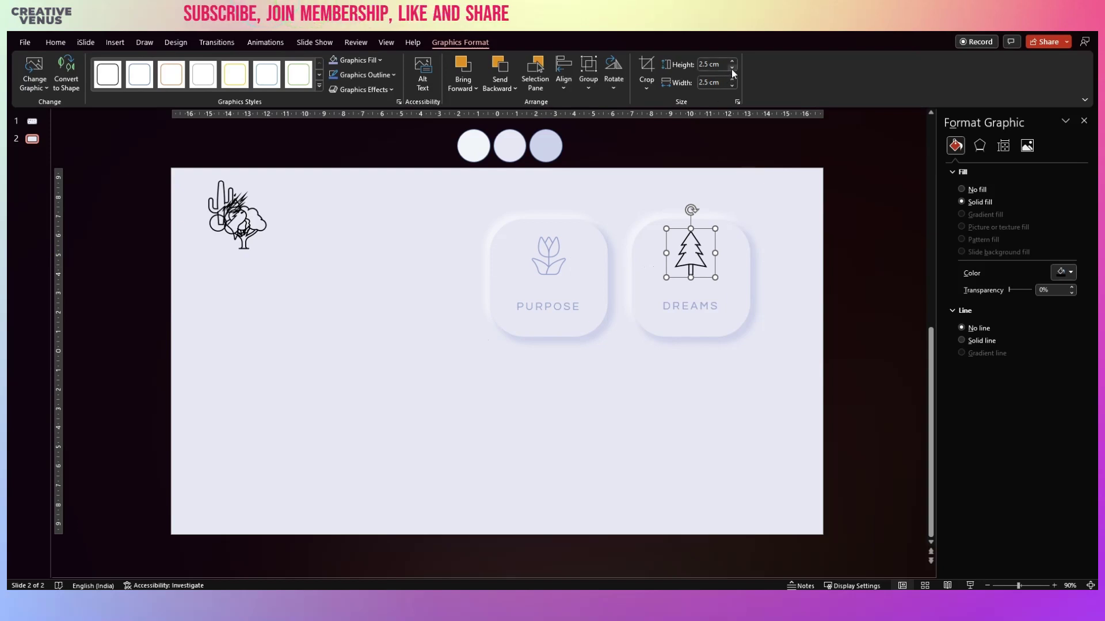
left_click(334, 60)
left_click_drag(698, 260, 698, 262)
left_click(669, 389)
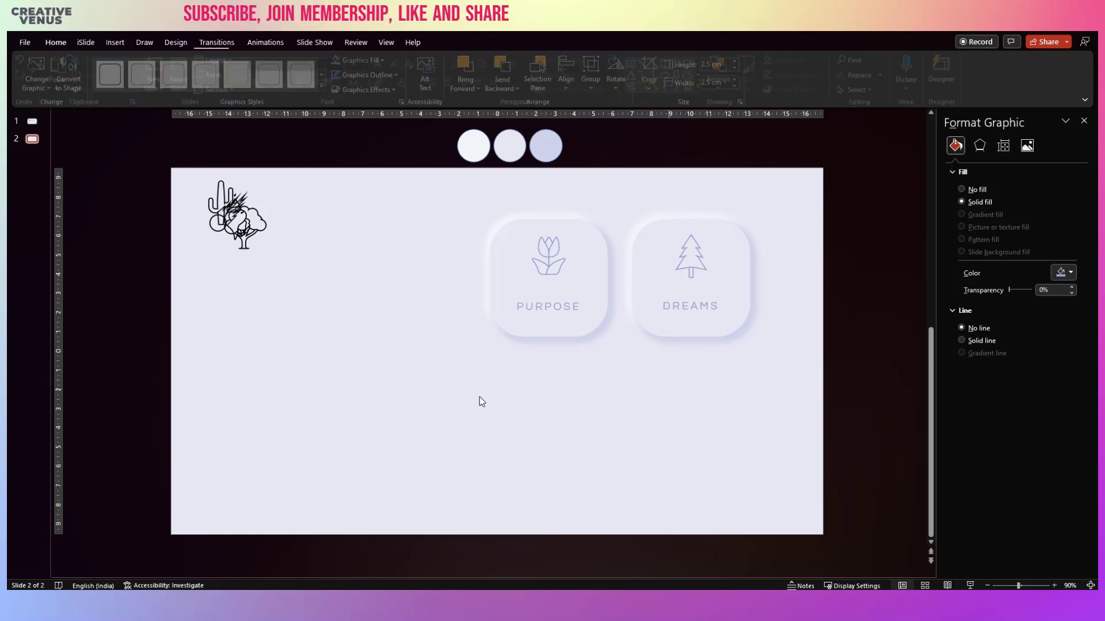
- Duplicate the PURPOSE and DREAMS cards with their icons into a new row below the originals
left_click(717, 340)
left_click(556, 400)
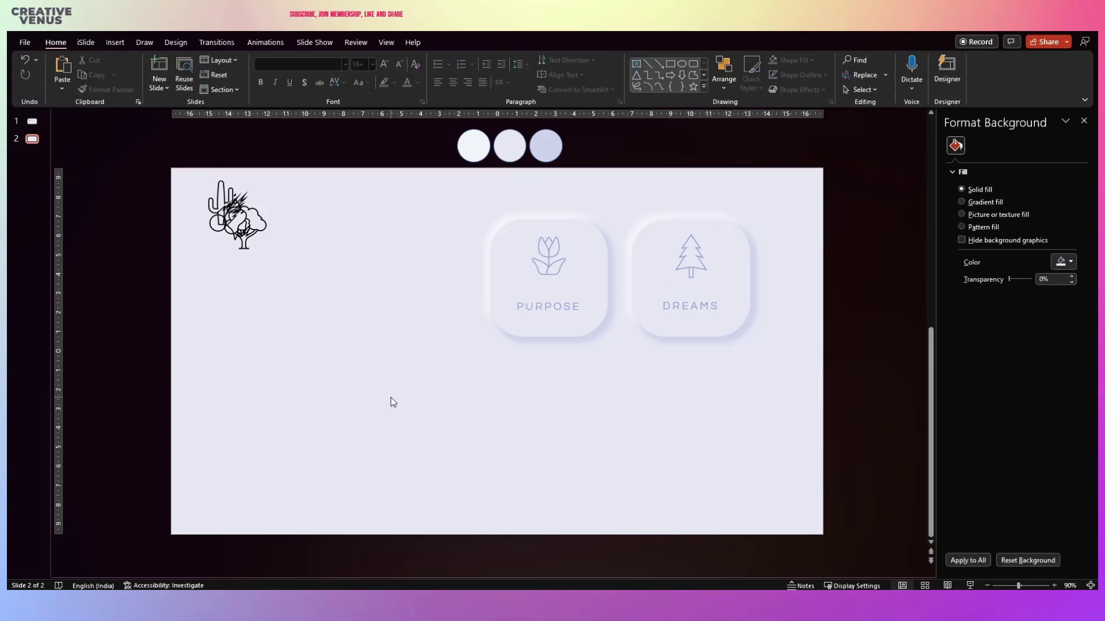
left_click_drag(392, 398, 806, 197)
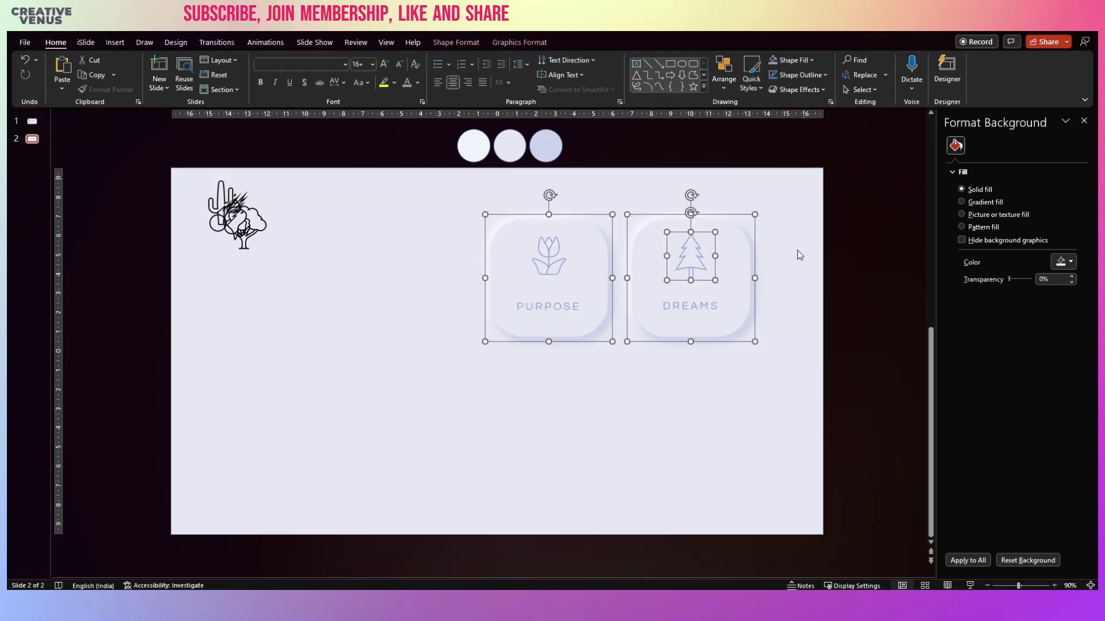
left_click(748, 362)
left_click_drag(595, 396, 812, 225)
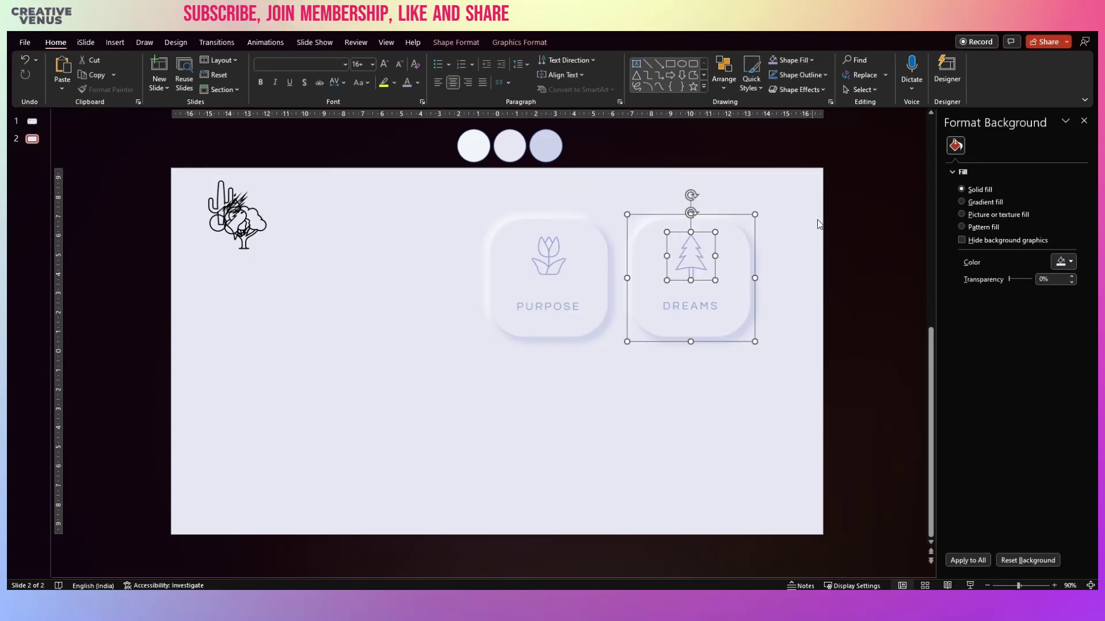
left_click(717, 366)
left_click_drag(416, 395, 787, 181)
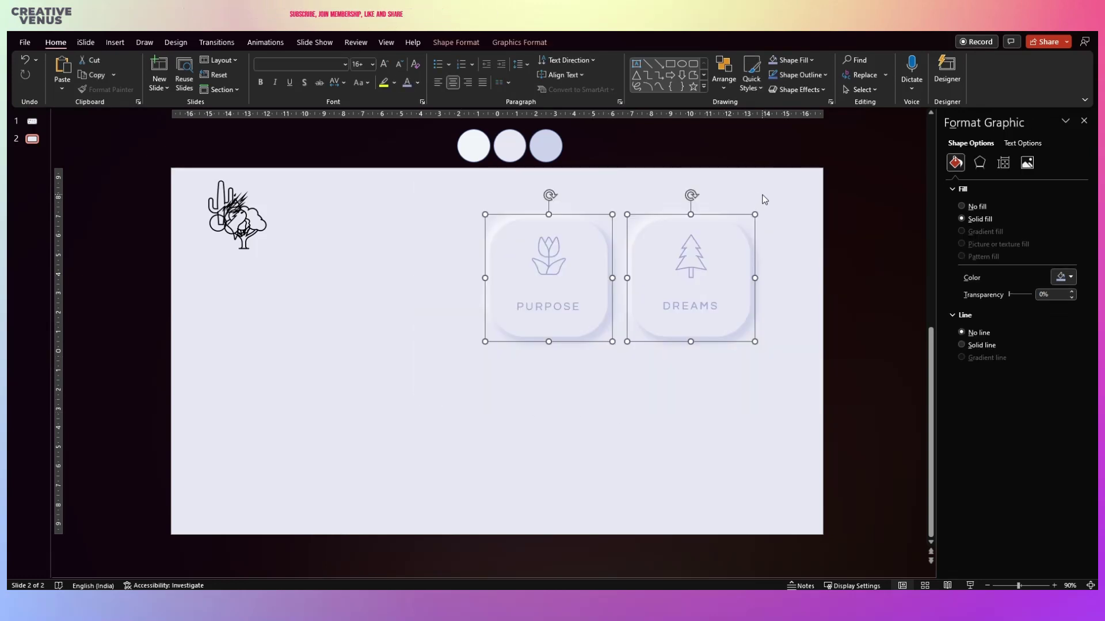
left_click_drag(676, 237, 670, 380)
left_click(790, 409)
- Copy the lower PURPOSE card to the left and align the three lower cards by their middles
left_click(575, 436)
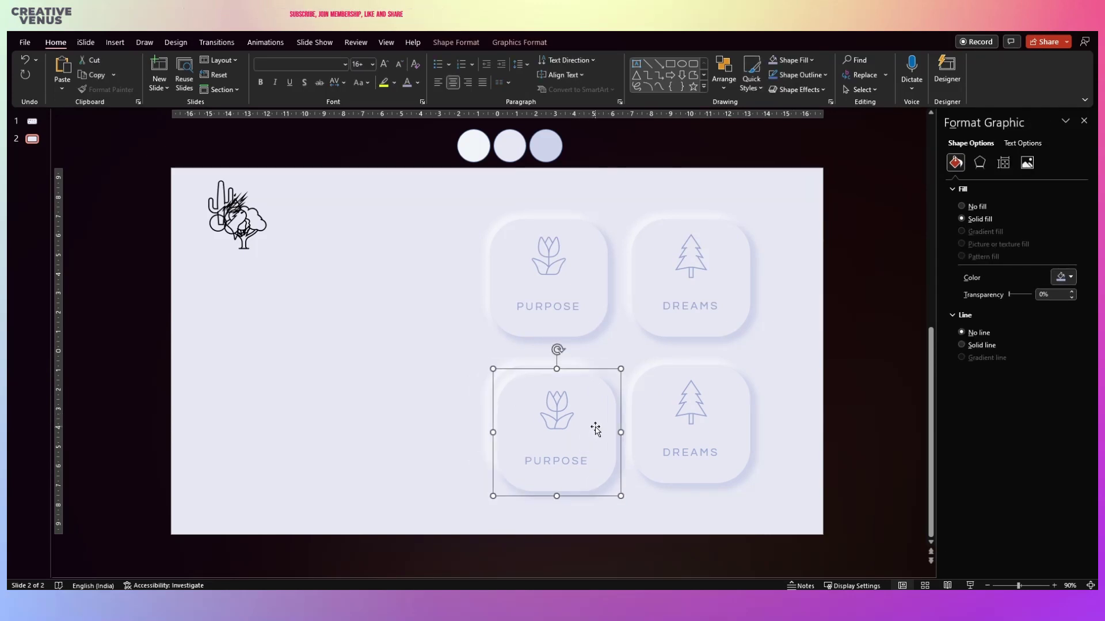
left_click_drag(592, 424, 445, 417)
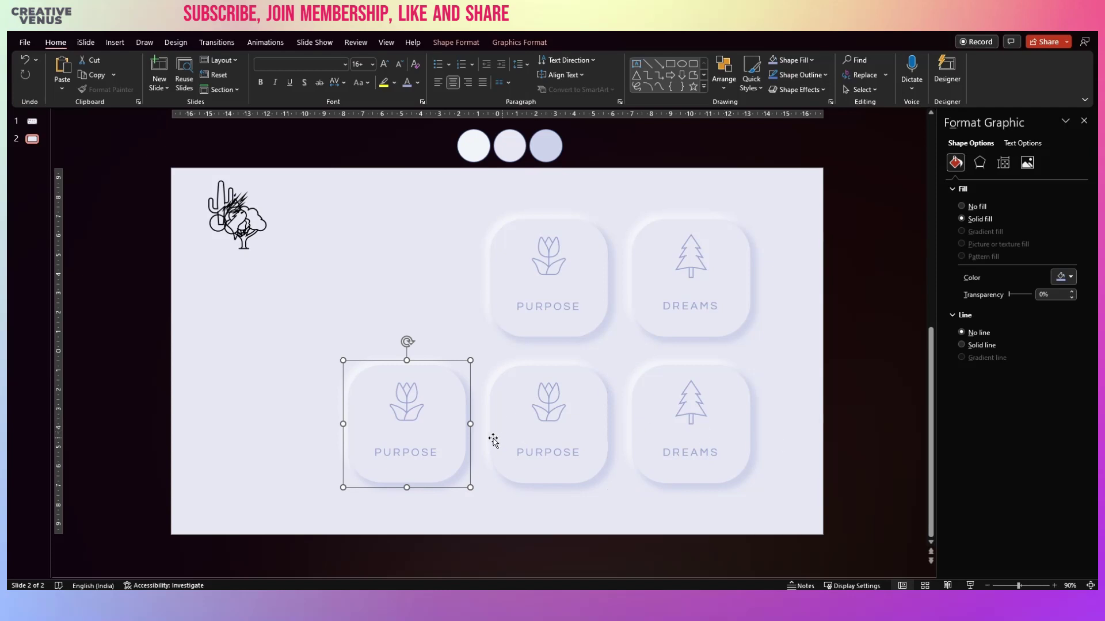
left_click(593, 453, "shift")
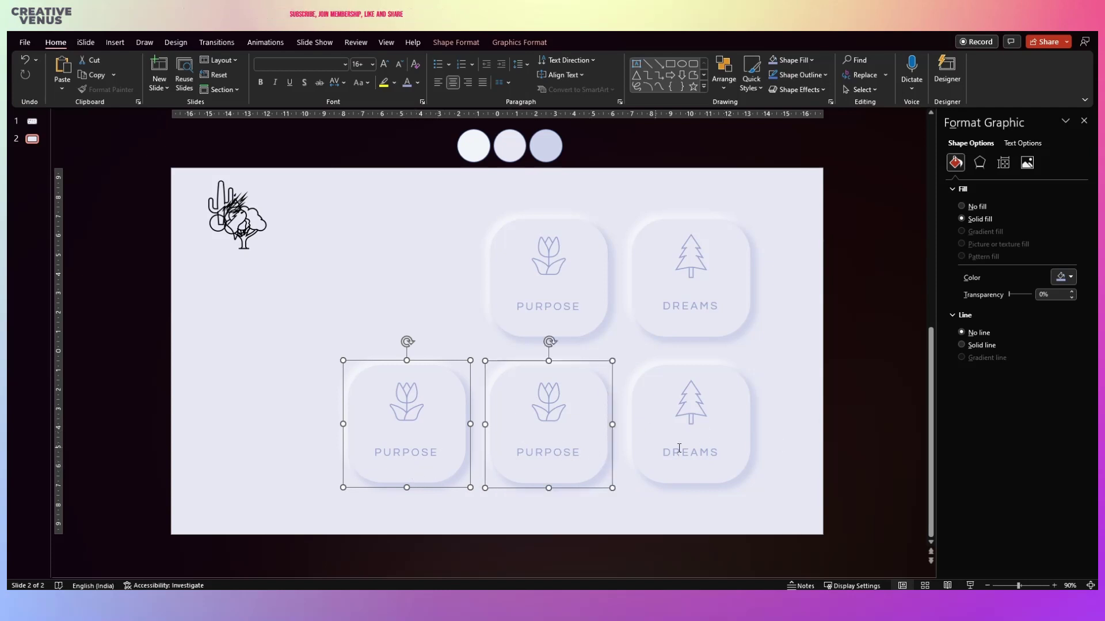
left_click(635, 414, "shift")
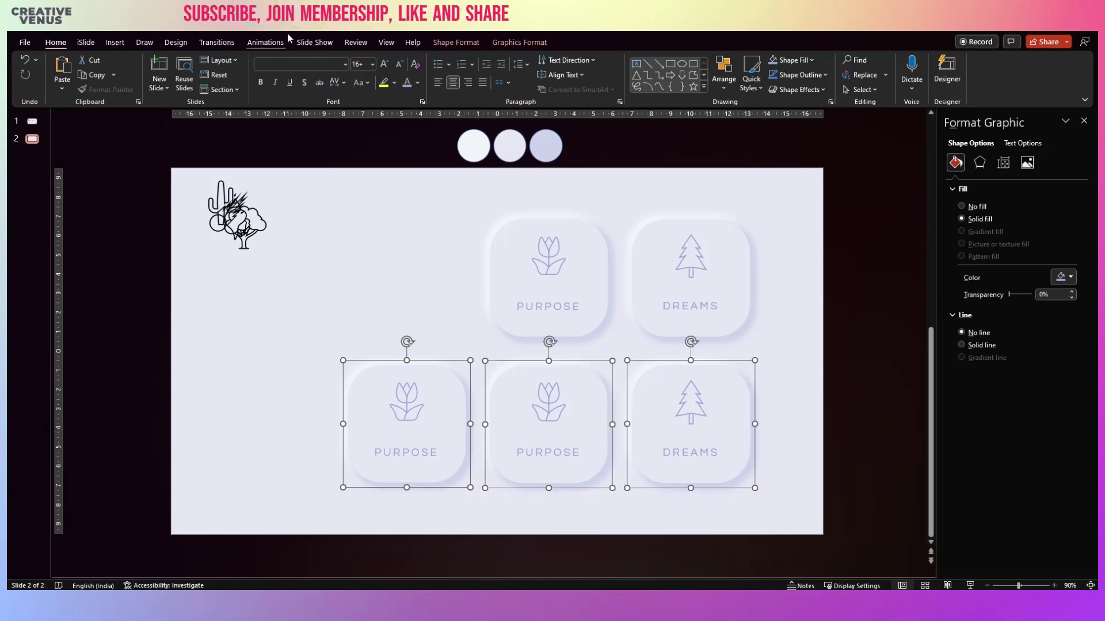
key("alt+h")
key("g")
key("a")
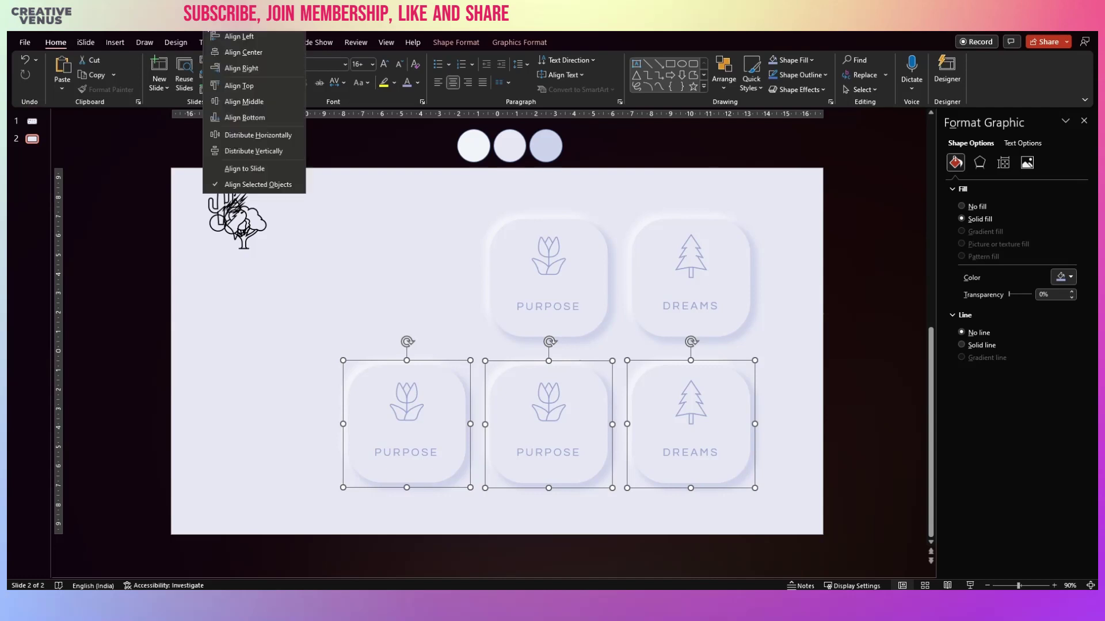
left_click(239, 102)
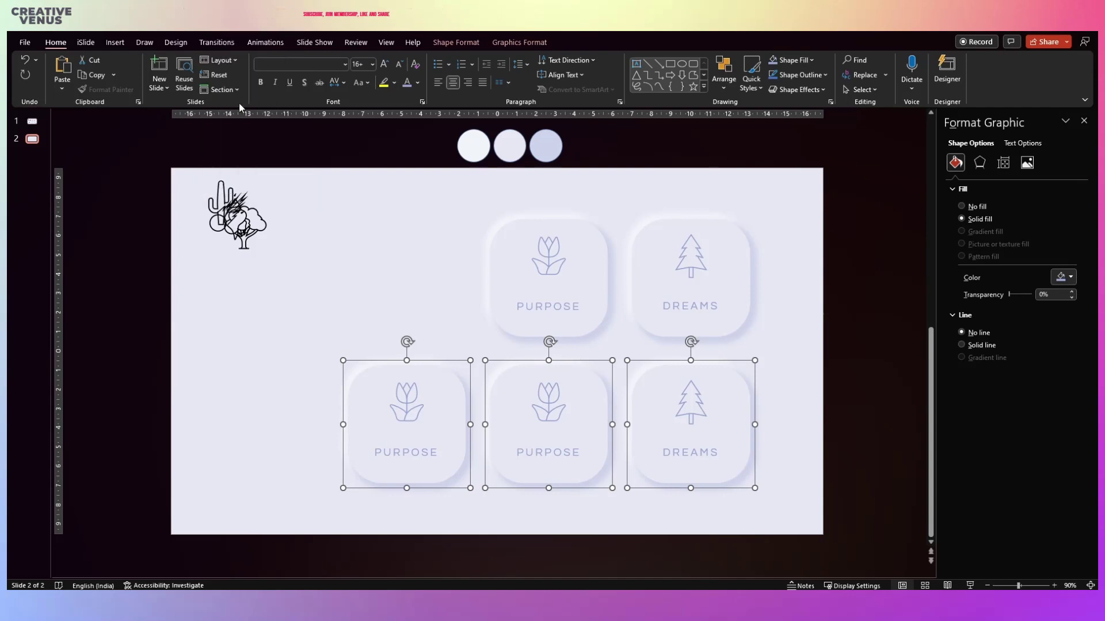
- Relabel the lower cards POWER, CREATIVITY and PASSION, widening CREATIVITY's box to fit one line
left_click(777, 432)
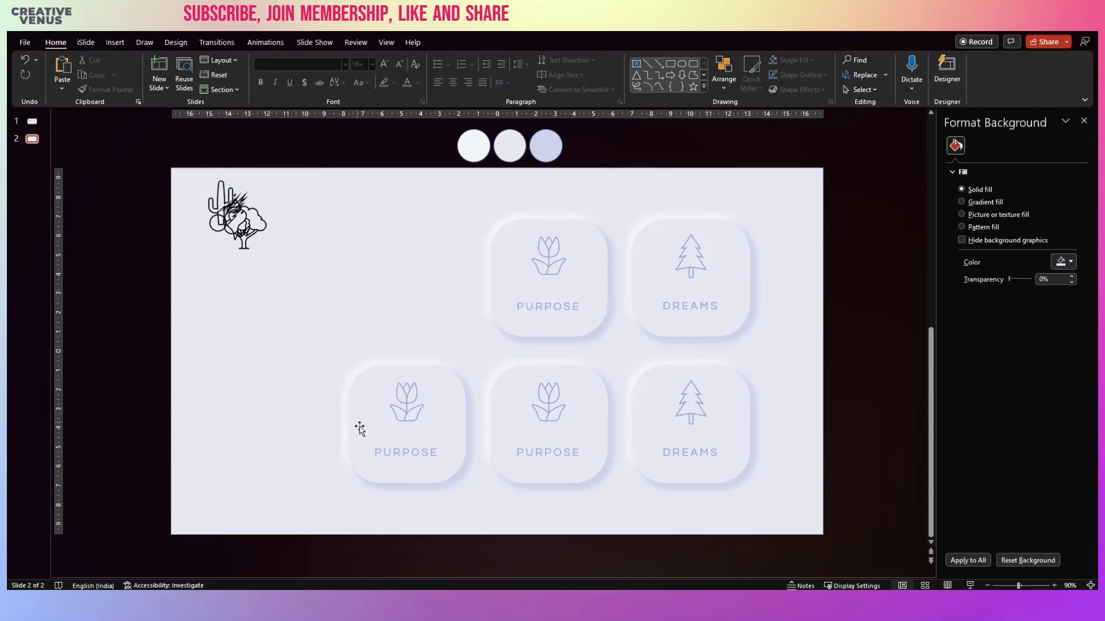
left_click(389, 456)
double_click(390, 456)
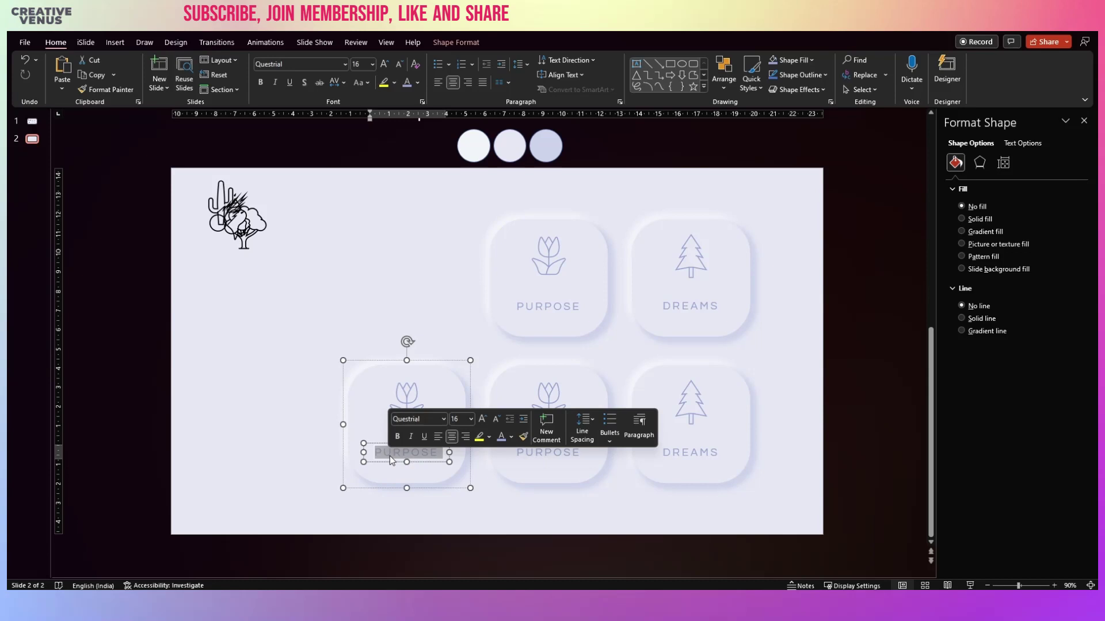
type("POWER")
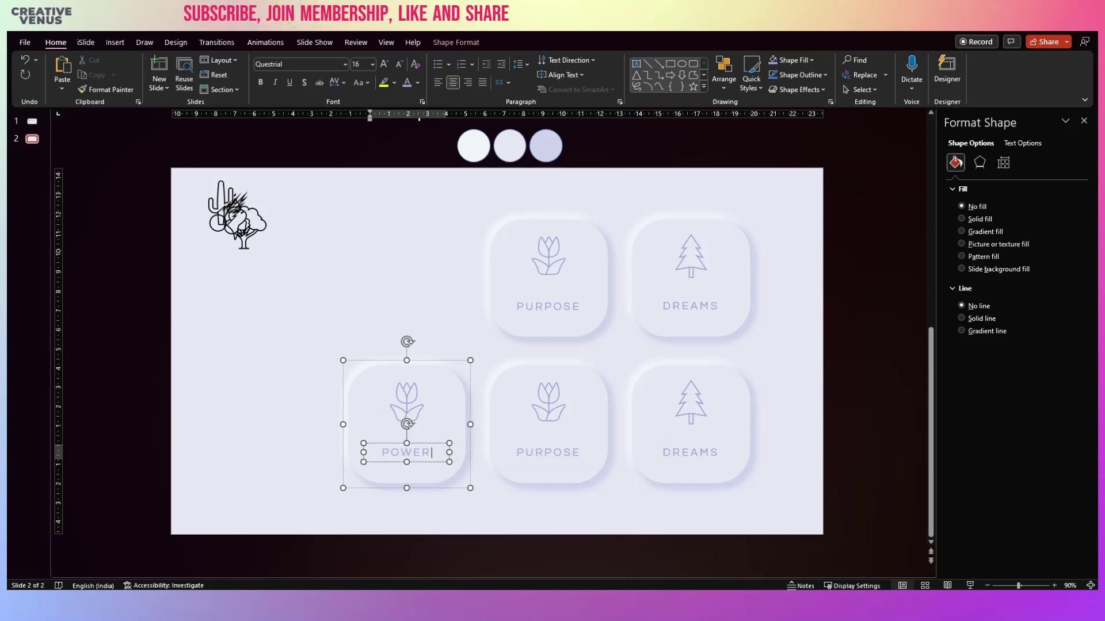
left_click(553, 452)
double_click(548, 453)
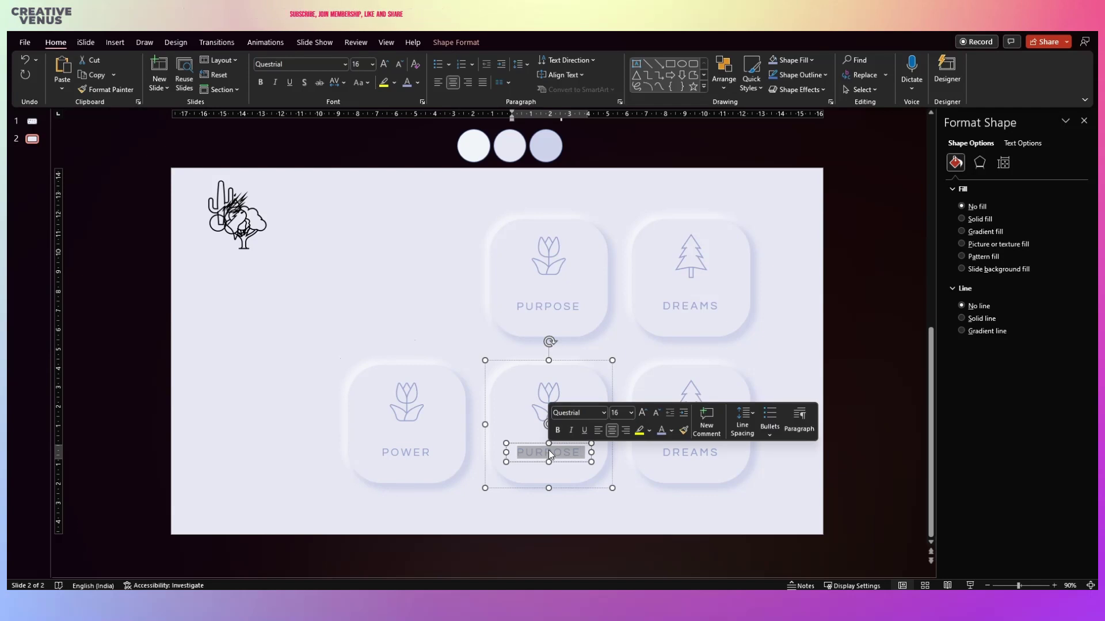
type("CREATIVITY")
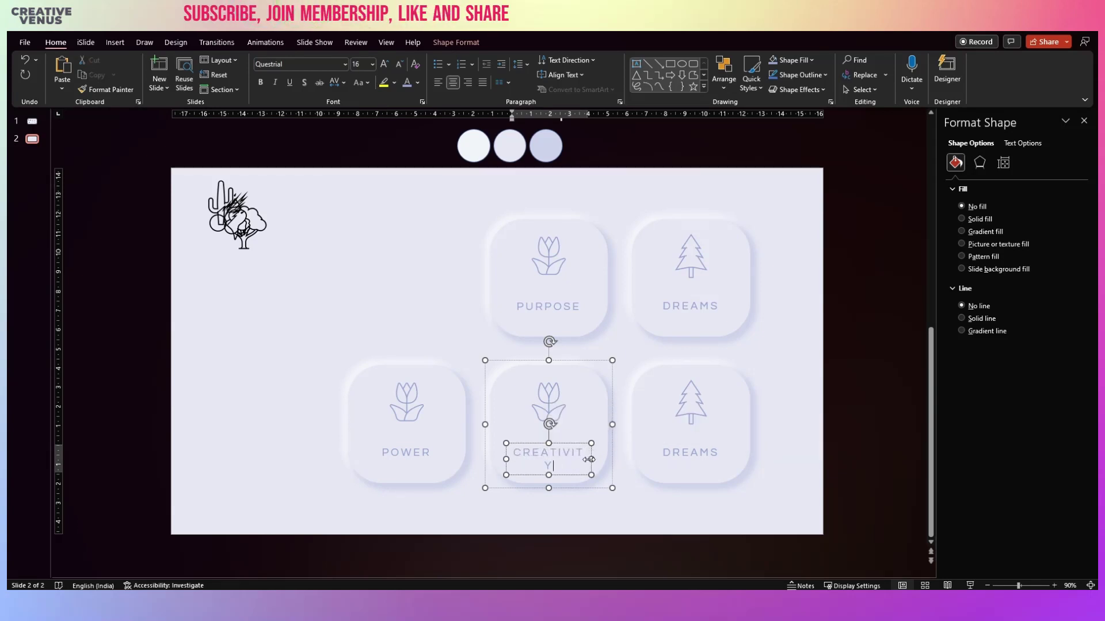
left_click_drag(589, 459, 595, 458)
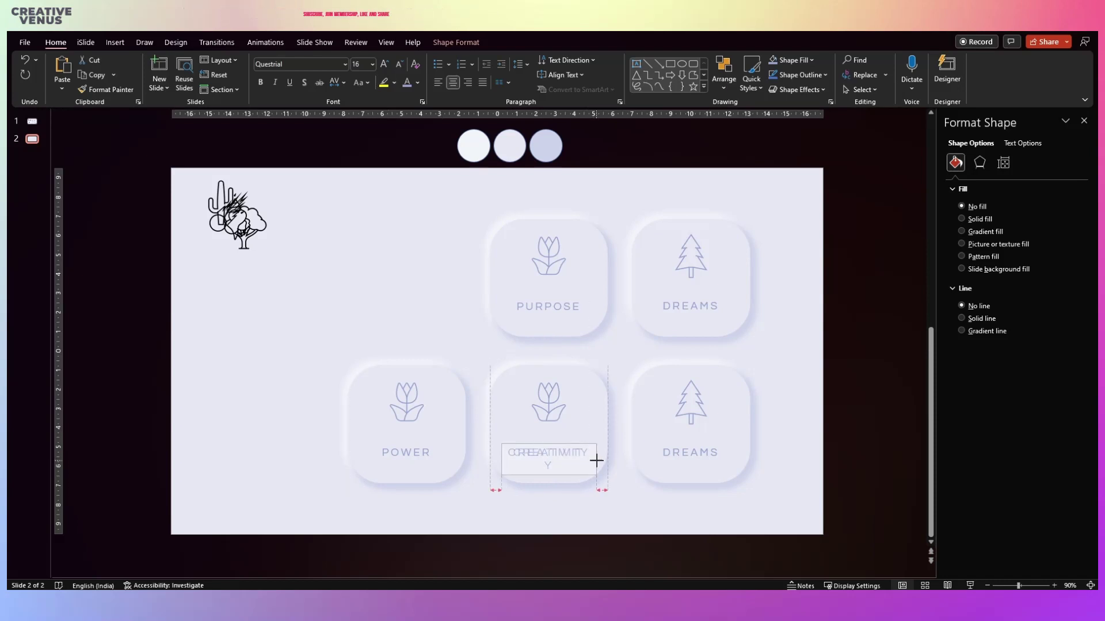
double_click(684, 458)
type("PASSION")
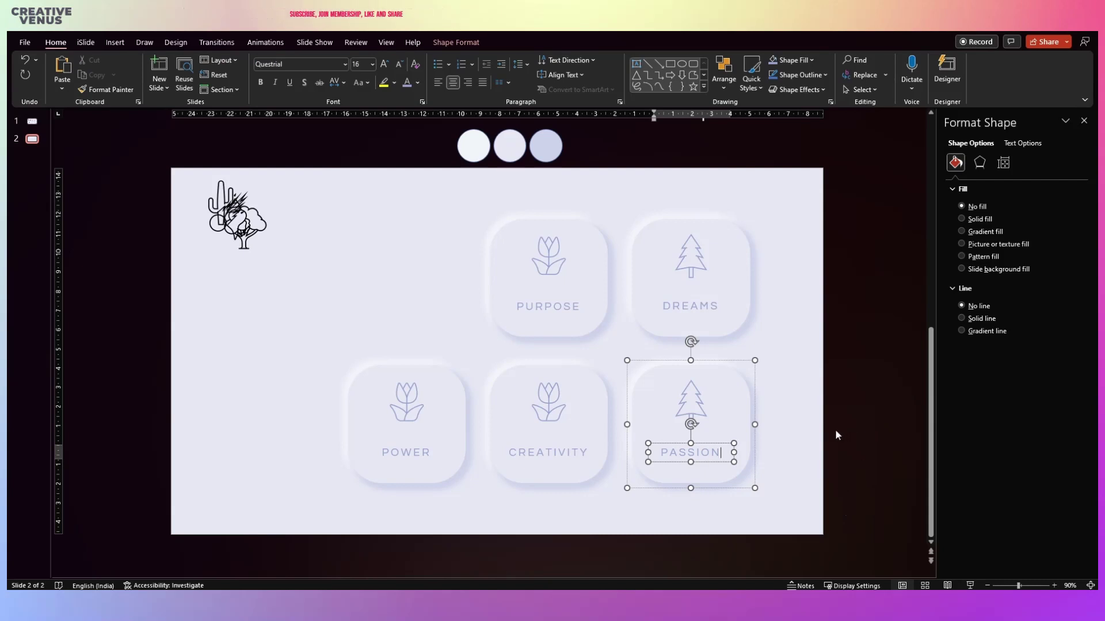
left_click(830, 433)
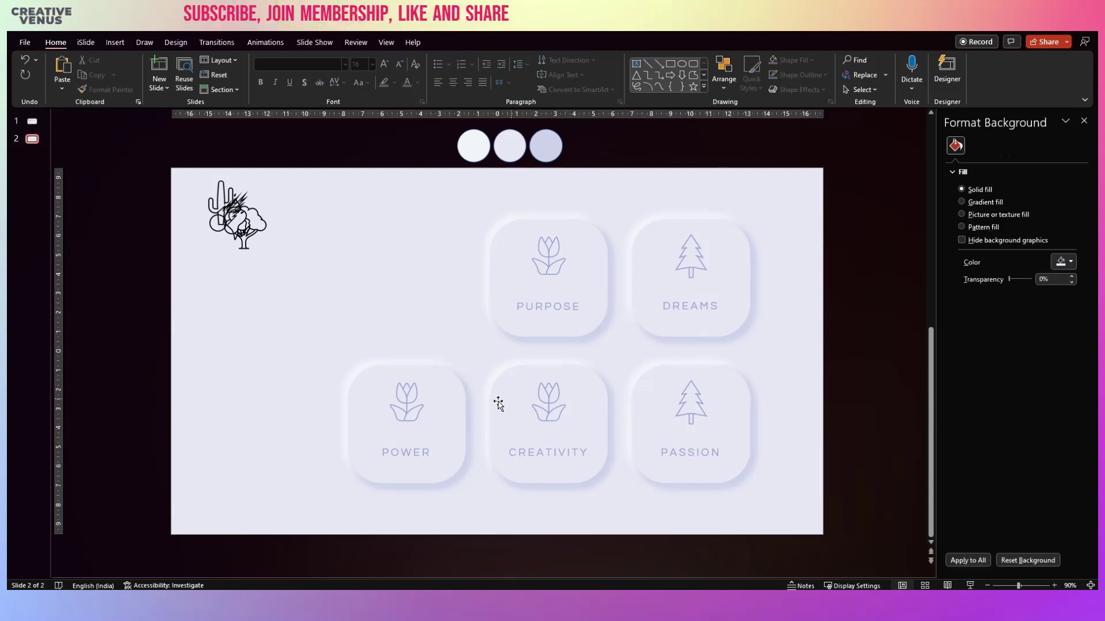
- Replace POWER's tulip with the leafy tree icon, sized 2.5 cm and recoloured light blue-grey
left_click(418, 413)
left_click(410, 406)
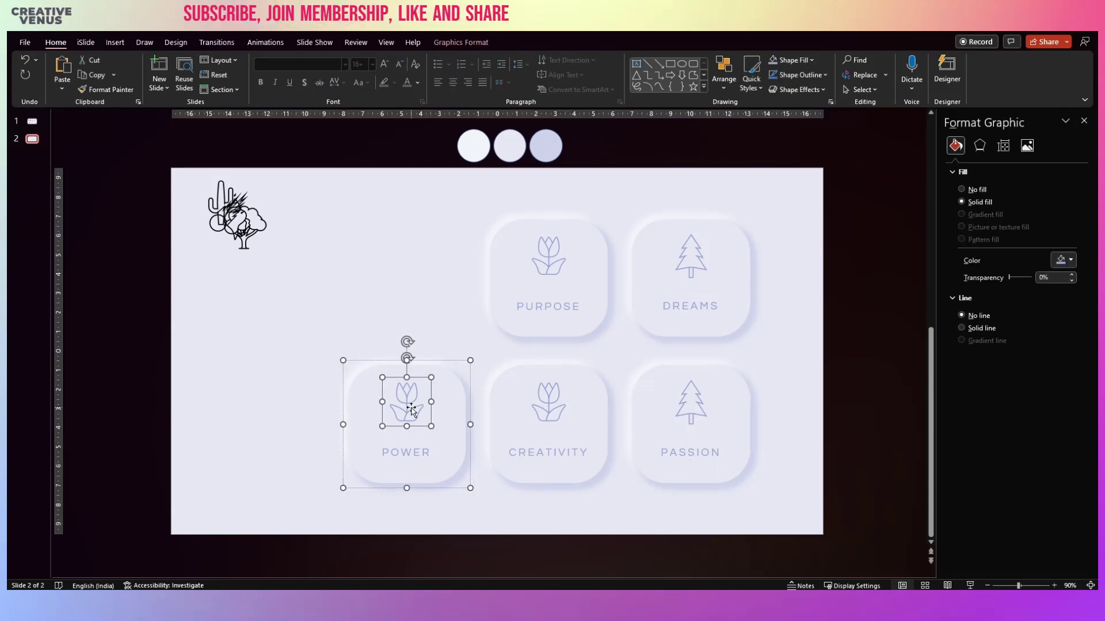
key("Delete")
left_click(267, 259)
left_click_drag(262, 259, 407, 406)
right_click(362, 337)
left_click(409, 188)
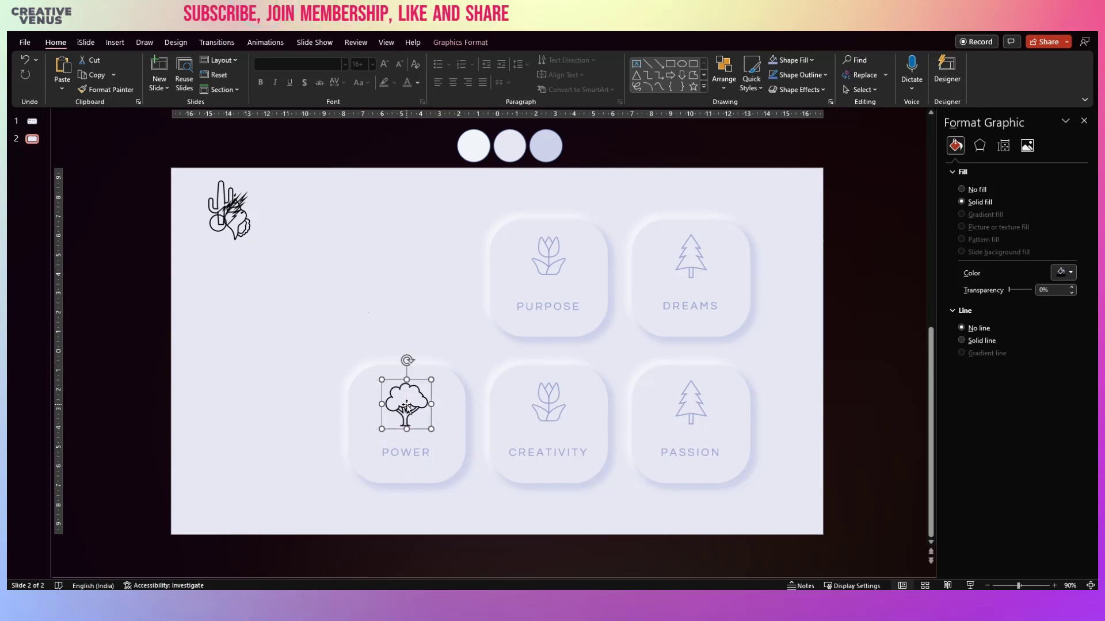
left_click(475, 44)
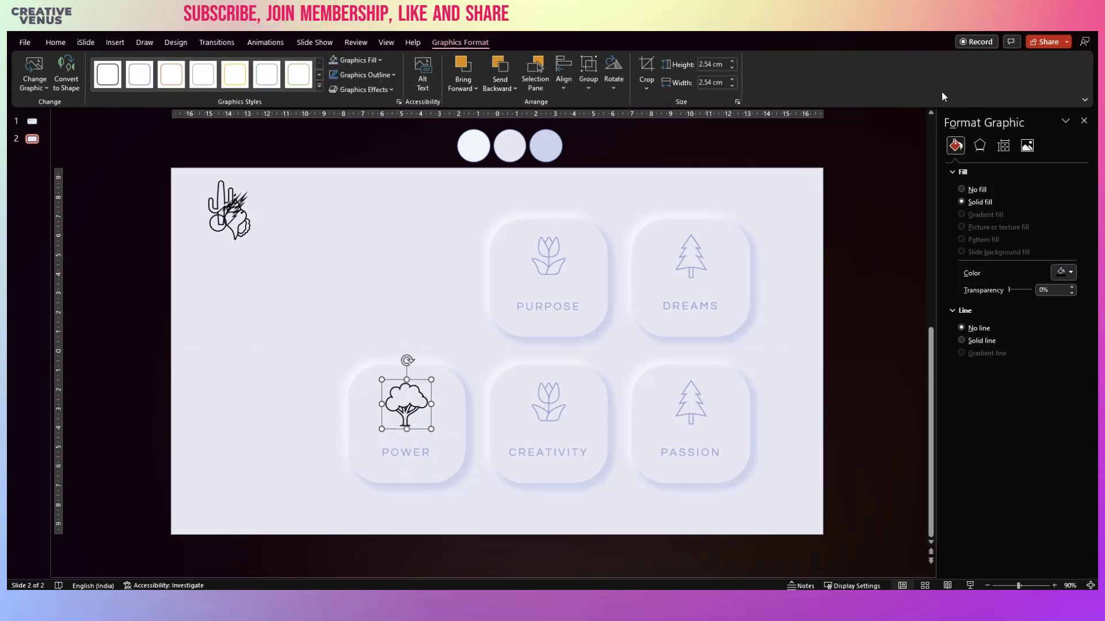
left_click(733, 67)
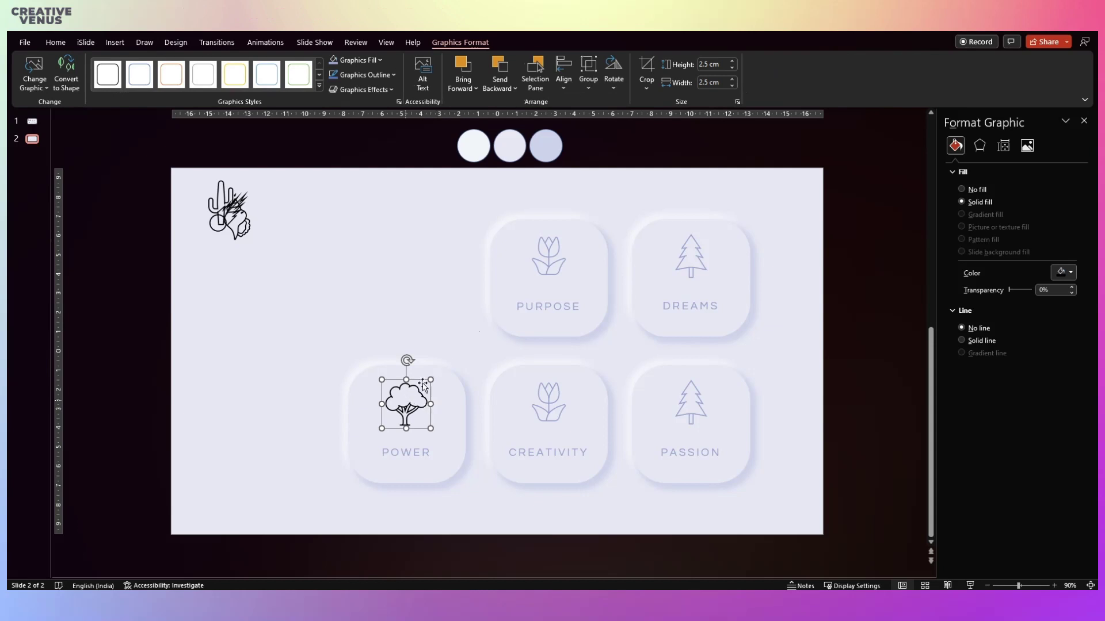
left_click(348, 59)
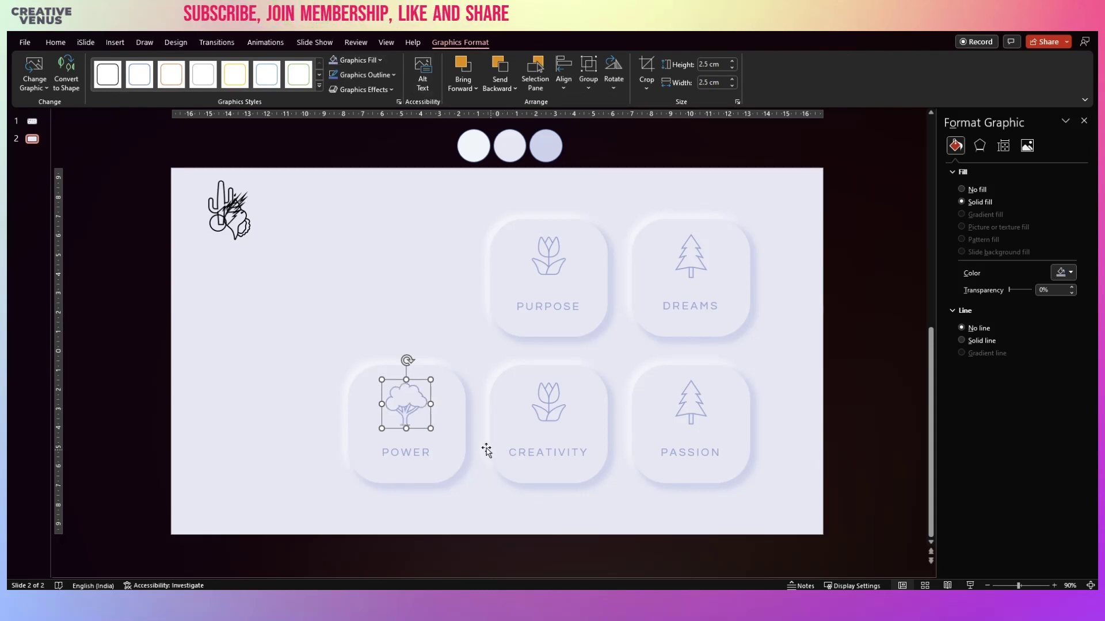
left_click_drag(405, 405, 406, 405)
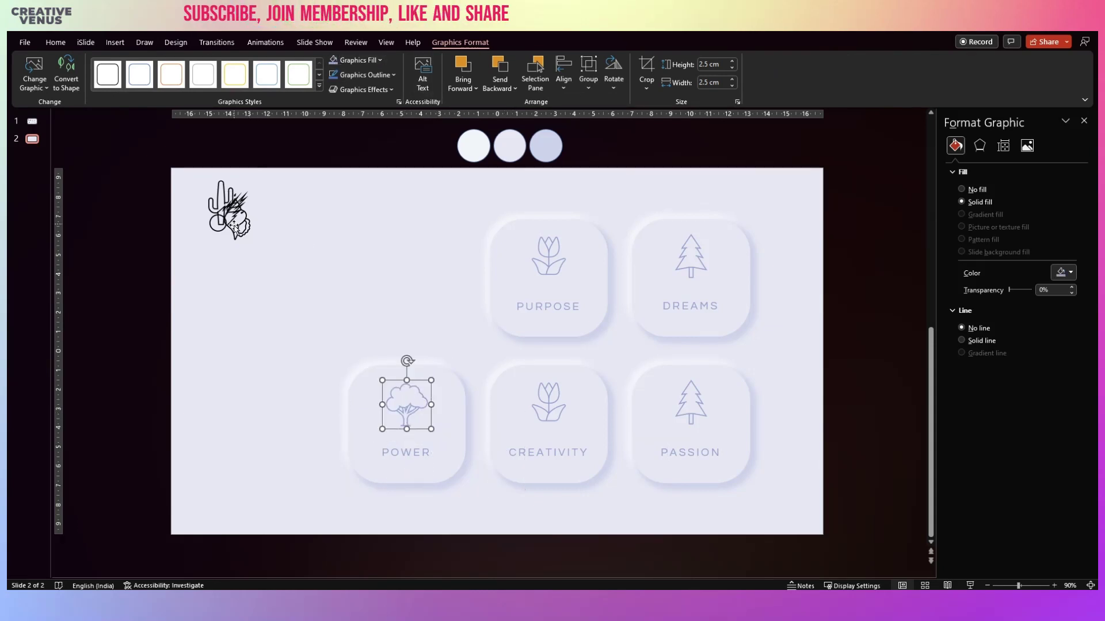
- Replace CREATIVITY's tulip with the seashell icon brought to the front
left_click_drag(236, 233, 333, 279)
right_click(341, 294)
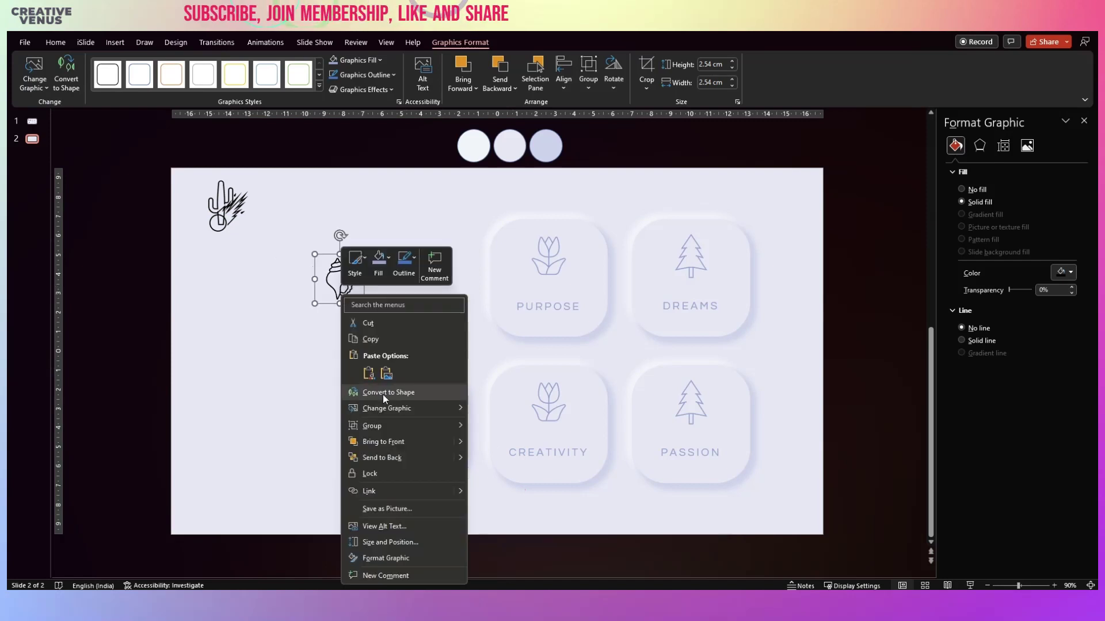
left_click(385, 441)
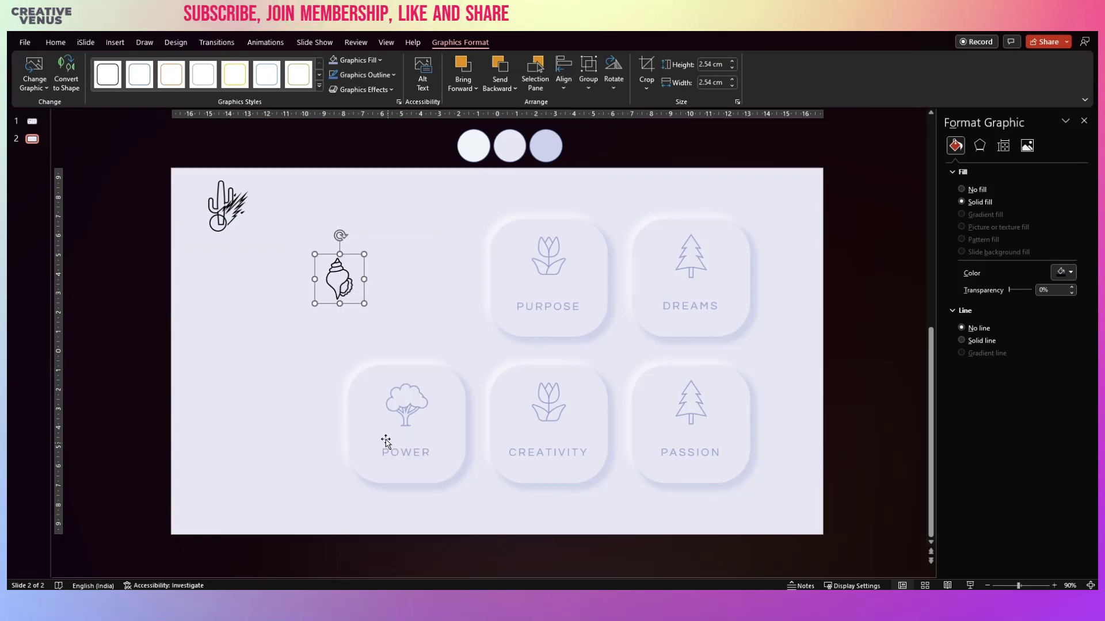
left_click(563, 423)
left_click(561, 420)
key("Delete")
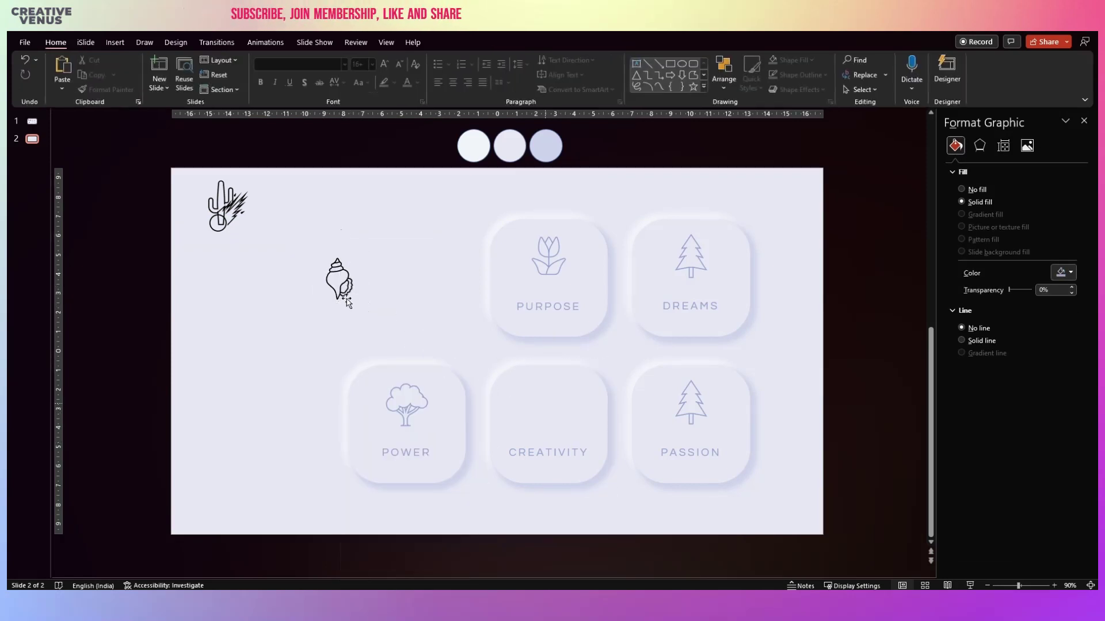
left_click(344, 297)
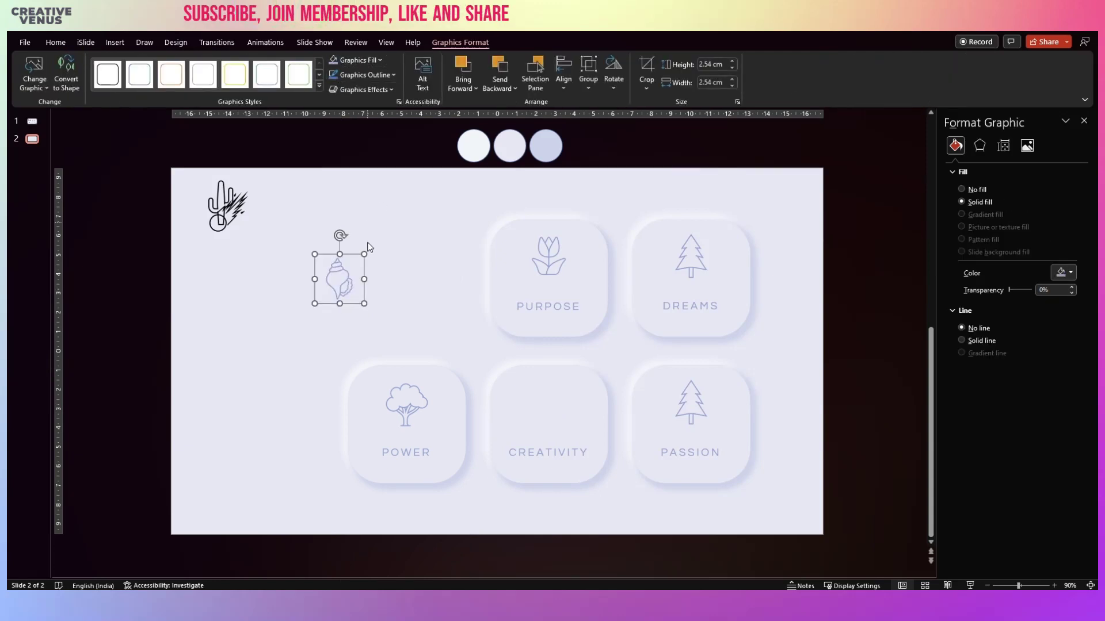
left_click_drag(340, 280, 550, 407)
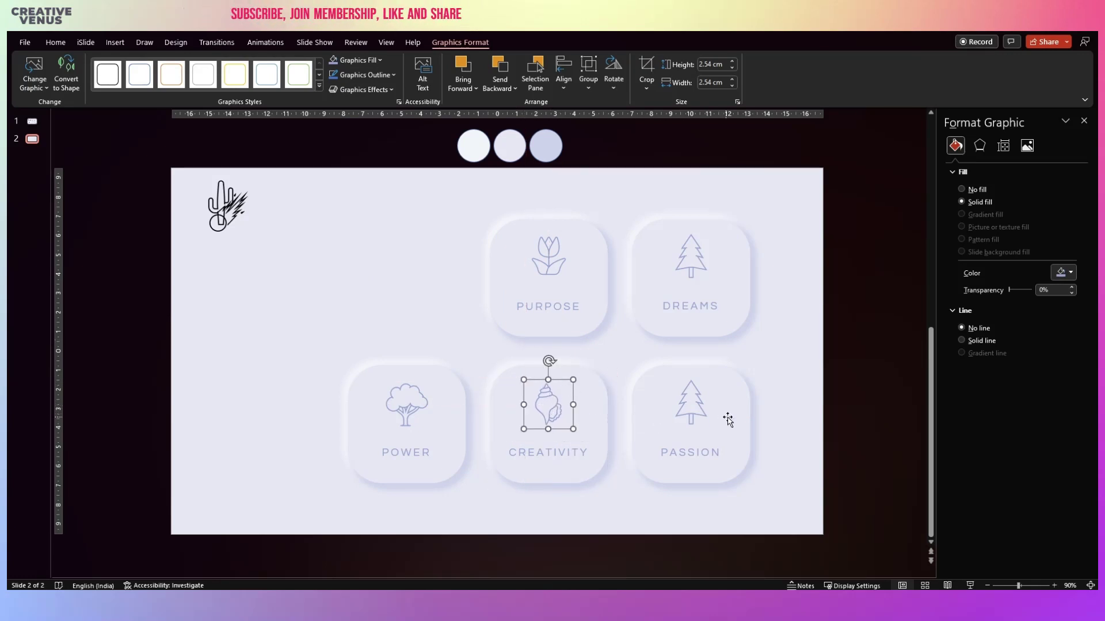
- Replace PASSION's tree with a light blue-grey comet icon and delete the leftover cactus
left_click(693, 403)
left_click(695, 404)
key("Delete")
left_click(218, 217)
left_click_drag(222, 223, 332, 290)
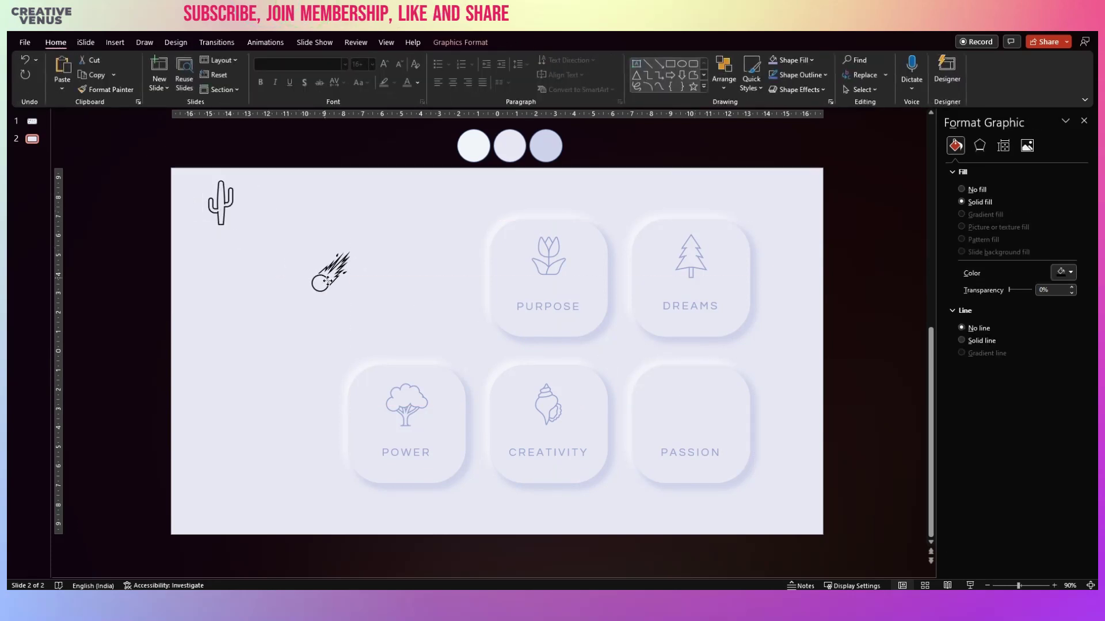
right_click(334, 289)
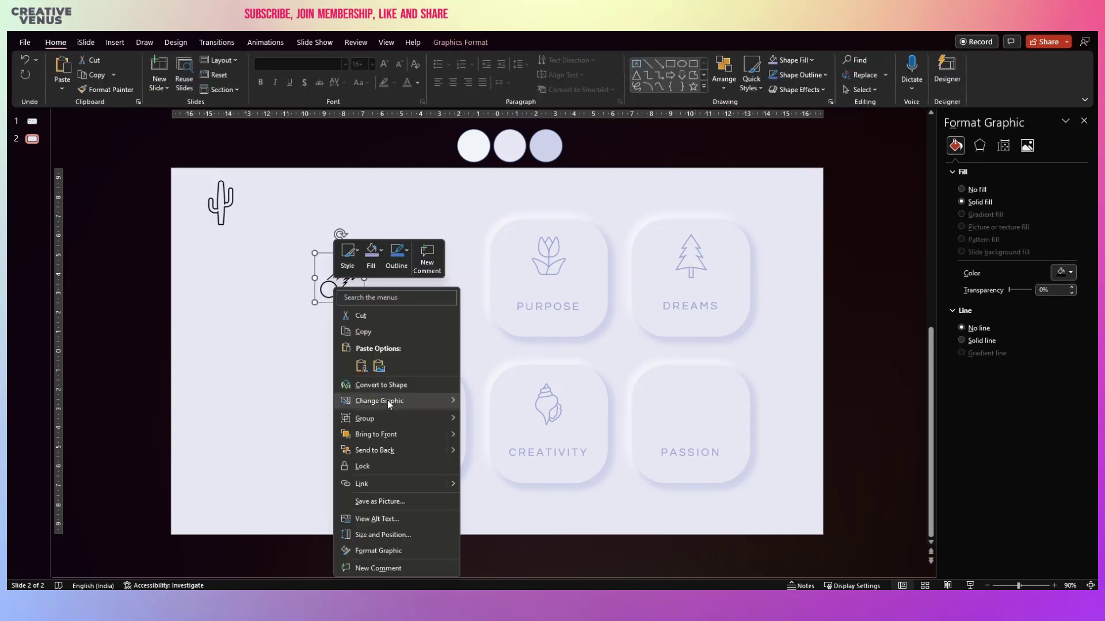
left_click(386, 433)
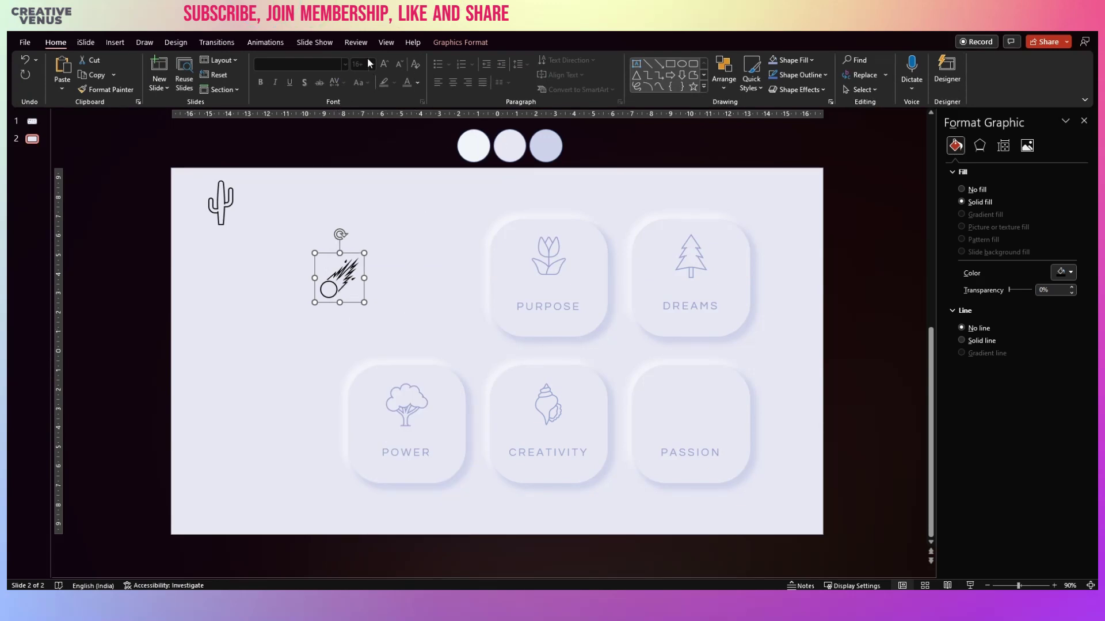
left_click(457, 42)
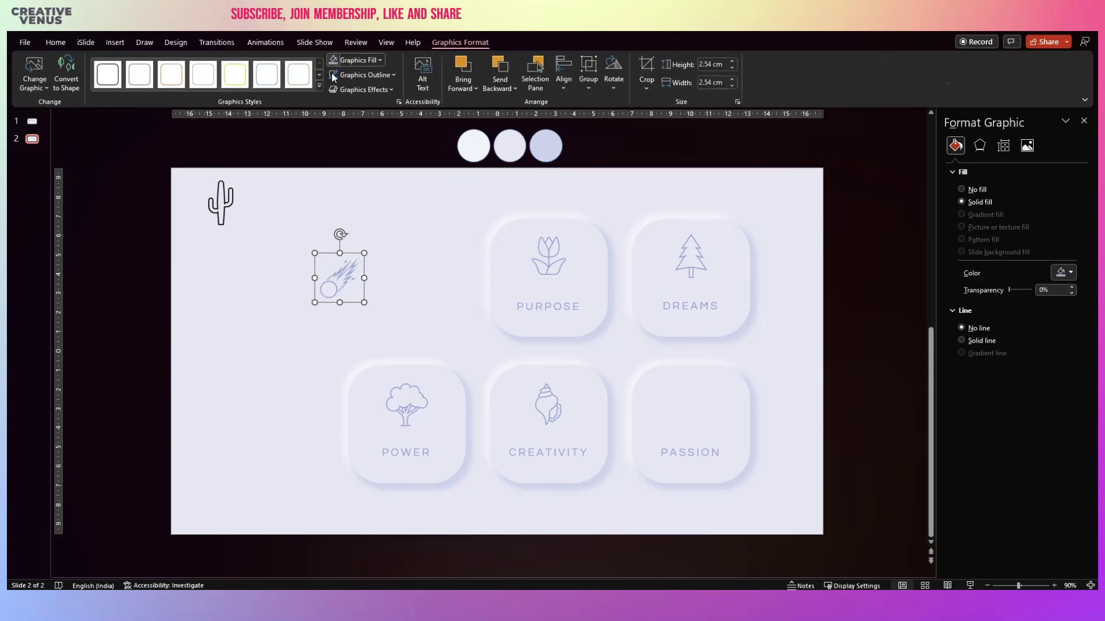
left_click_drag(329, 286, 687, 411)
left_click(221, 204)
key("Delete")
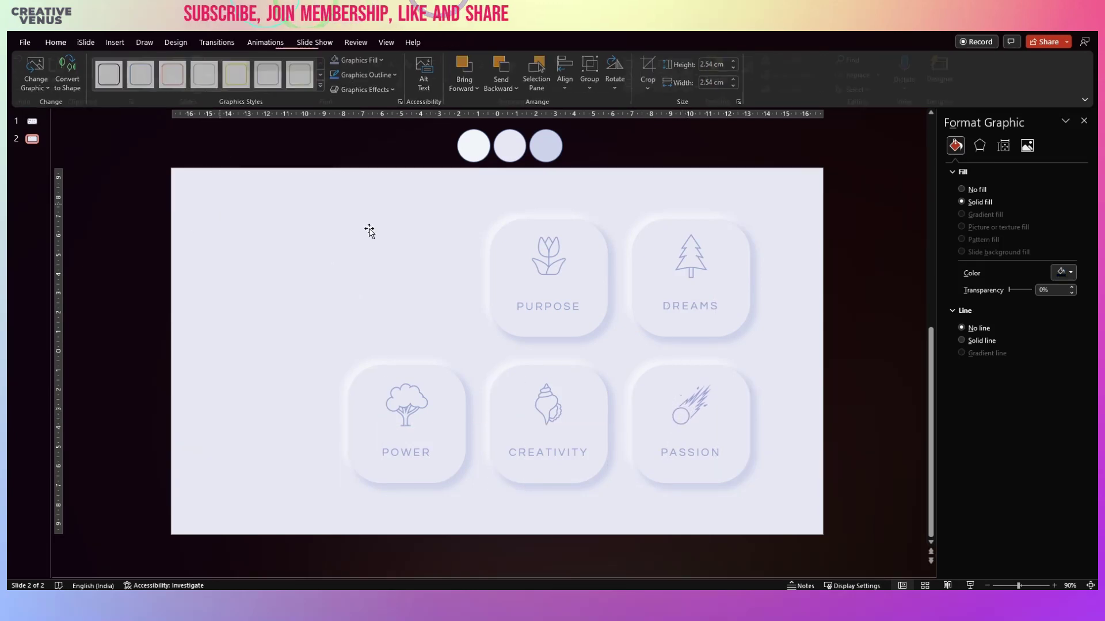
- Select all five icon cards and group them with Ctrl+G
left_click(353, 265)
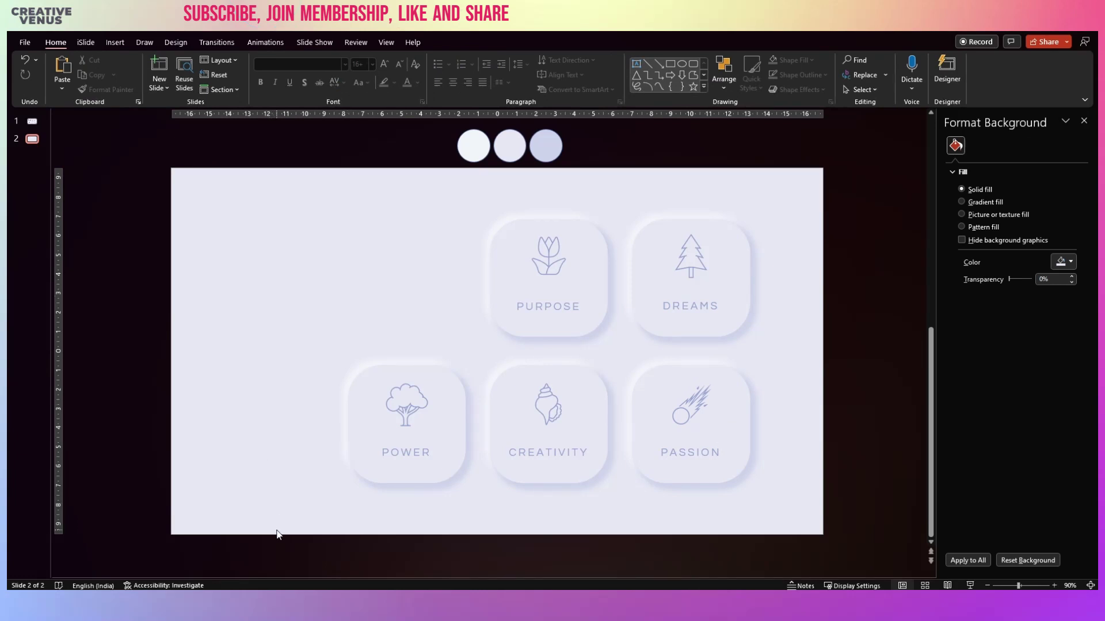
left_click_drag(264, 521, 765, 346)
left_click(627, 533)
left_click_drag(599, 530, 805, 338)
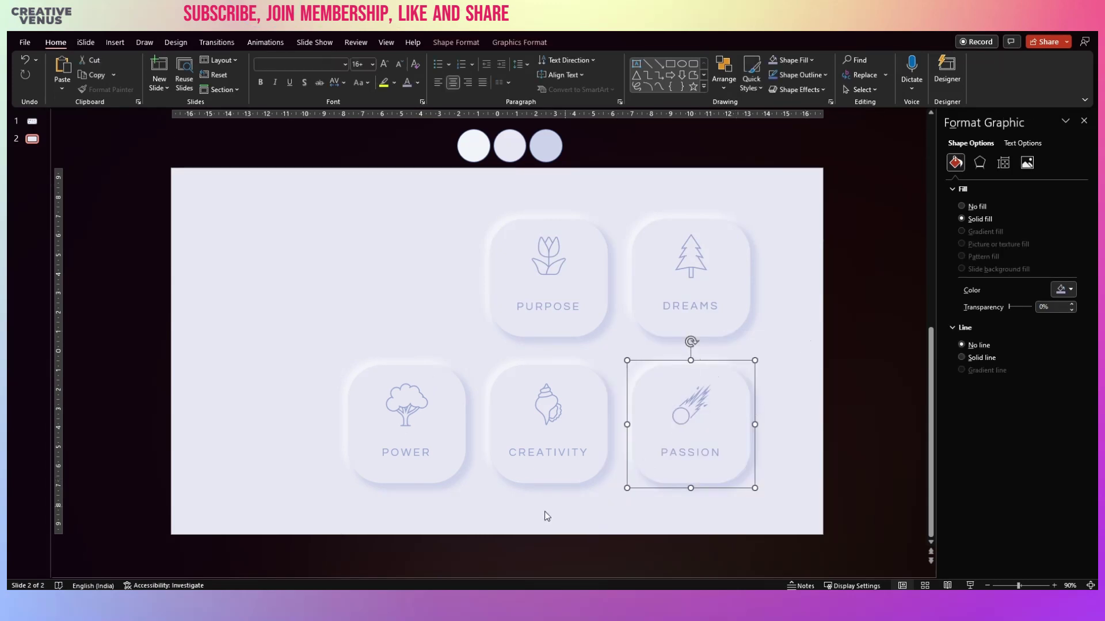
left_click(454, 520)
left_click_drag(445, 518, 633, 358)
left_click(276, 520)
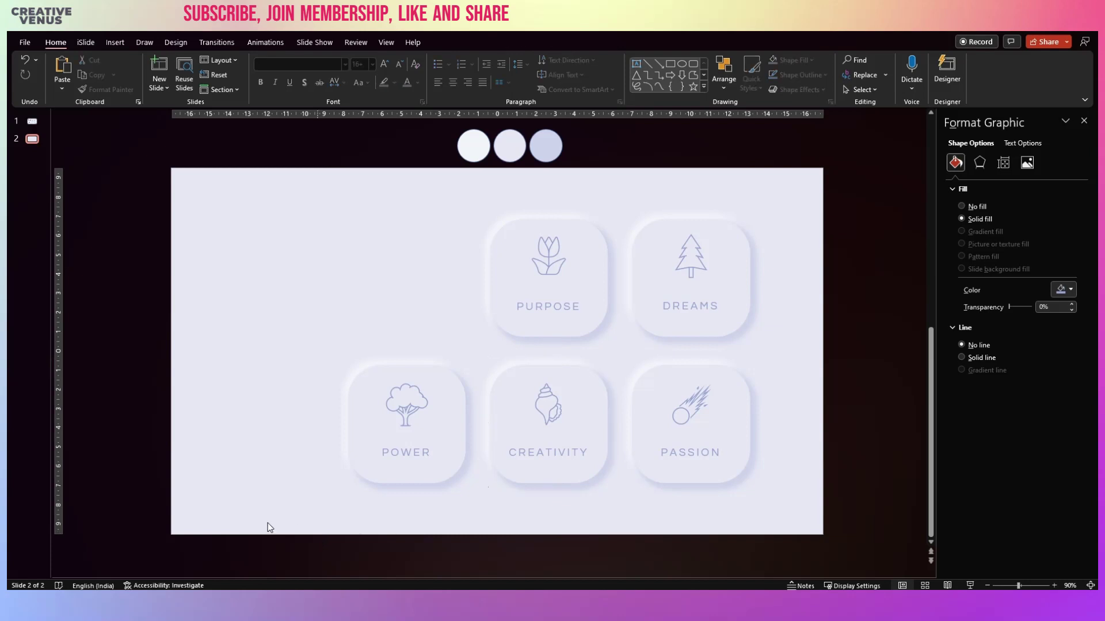
left_click_drag(267, 523, 510, 315)
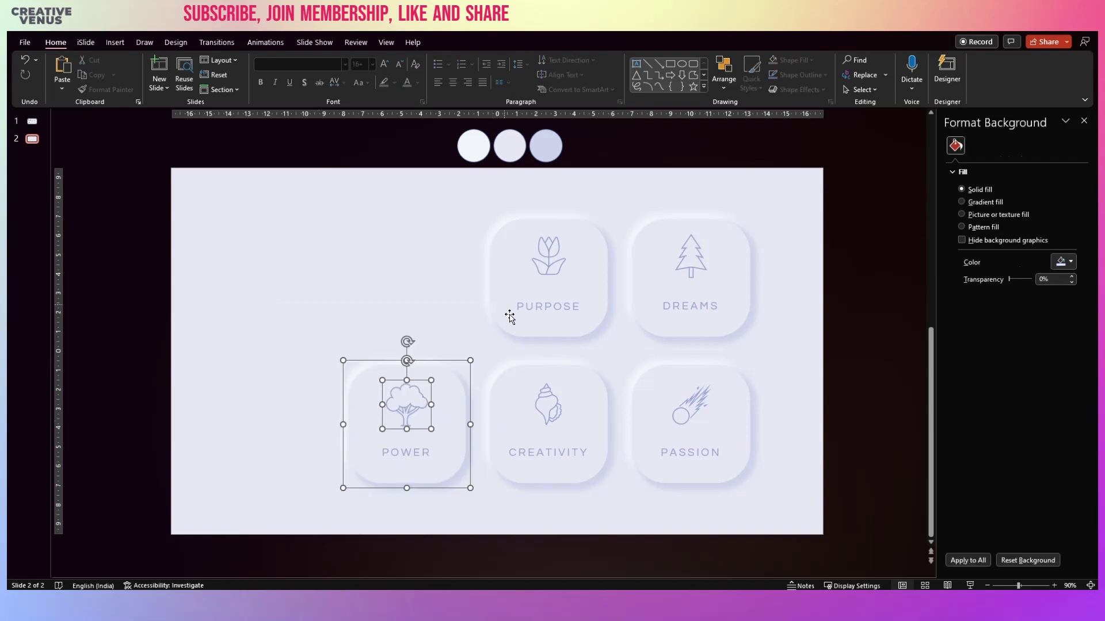
left_click(395, 305)
left_click_drag(244, 521, 850, 170)
key("ctrl+g")
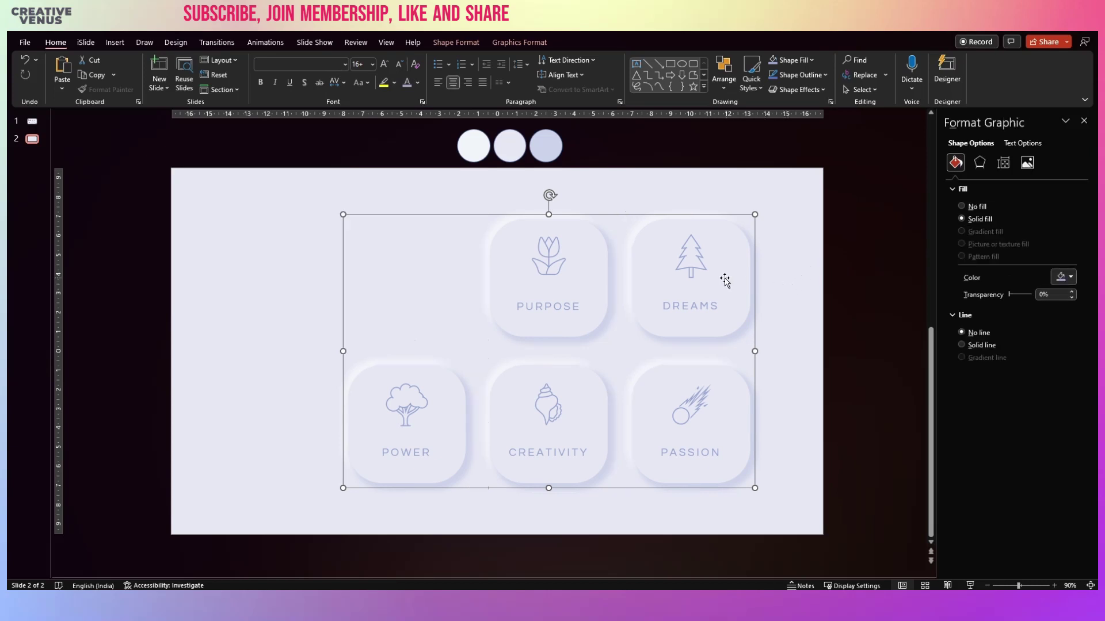
- Shift the card group right, shrink it, and reduce the labels to 14 pt
left_click_drag(716, 293, 746, 294)
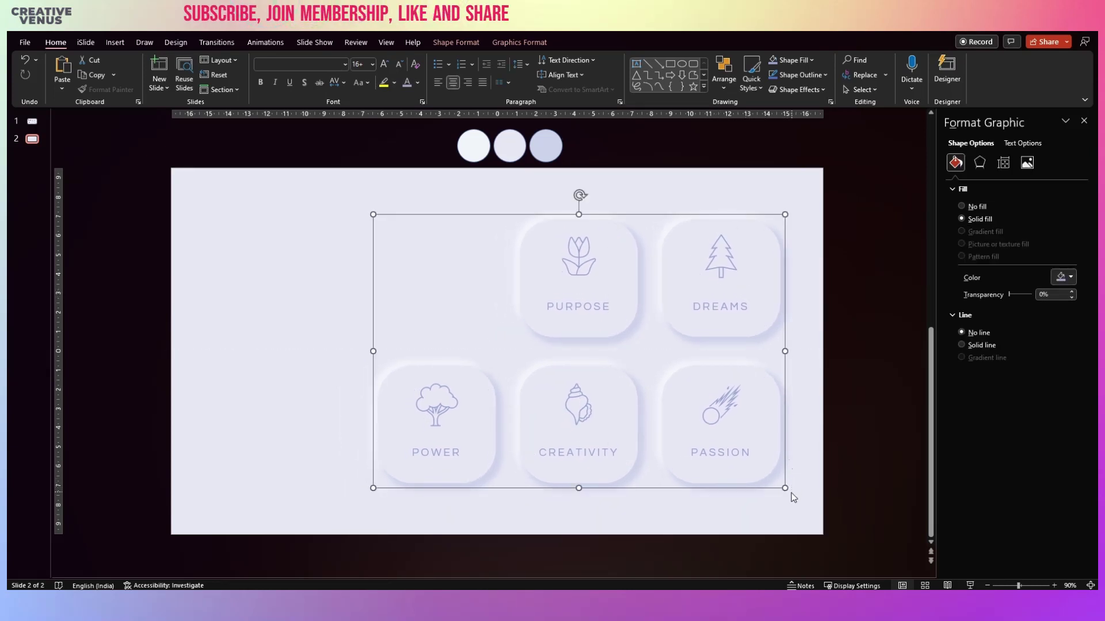
left_click_drag(784, 488, 759, 476)
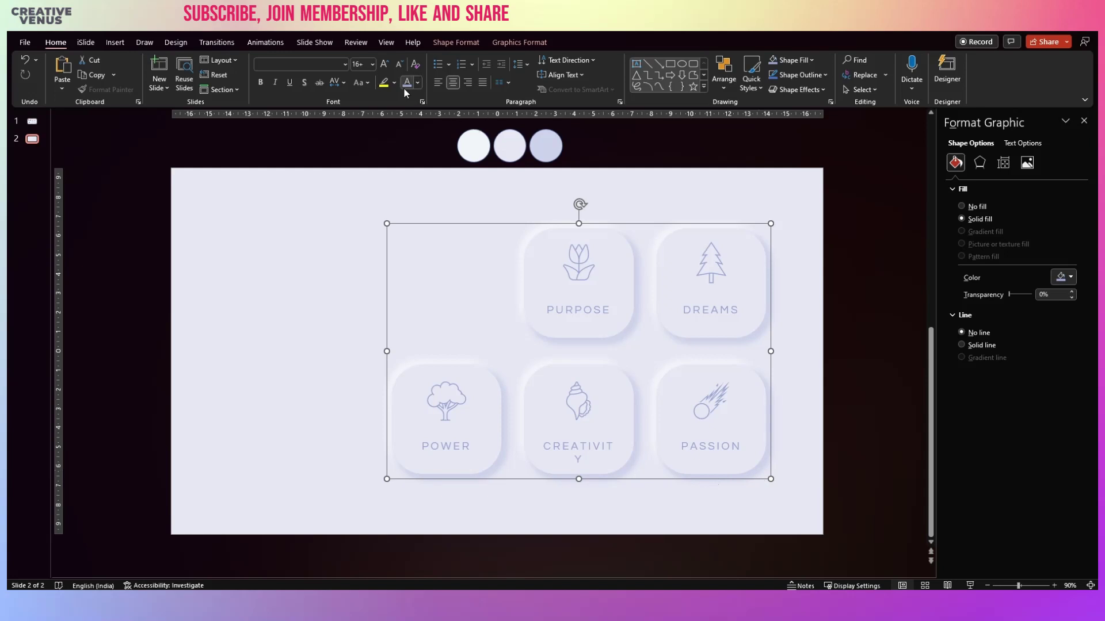
left_click(399, 63)
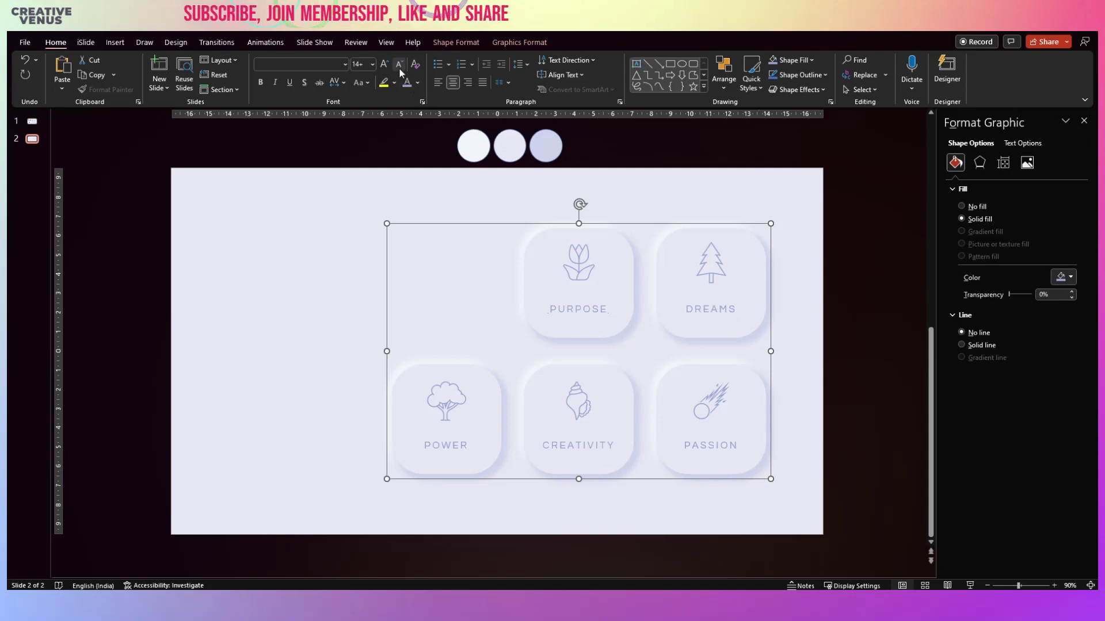
mouse_move(653, 481)
left_mouse_down()
mouse_move(666, 478)
mouse_move(656, 479)
left_mouse_up()
left_click(793, 429)
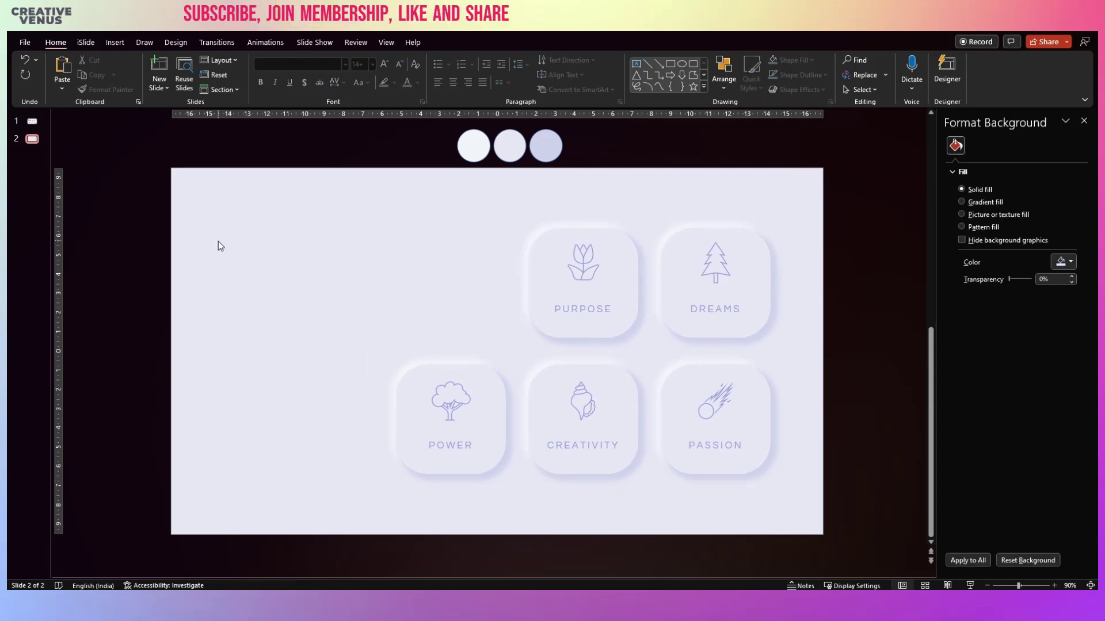
- Draw a text box at the slide's upper left reading NATURE IS
left_click(115, 42)
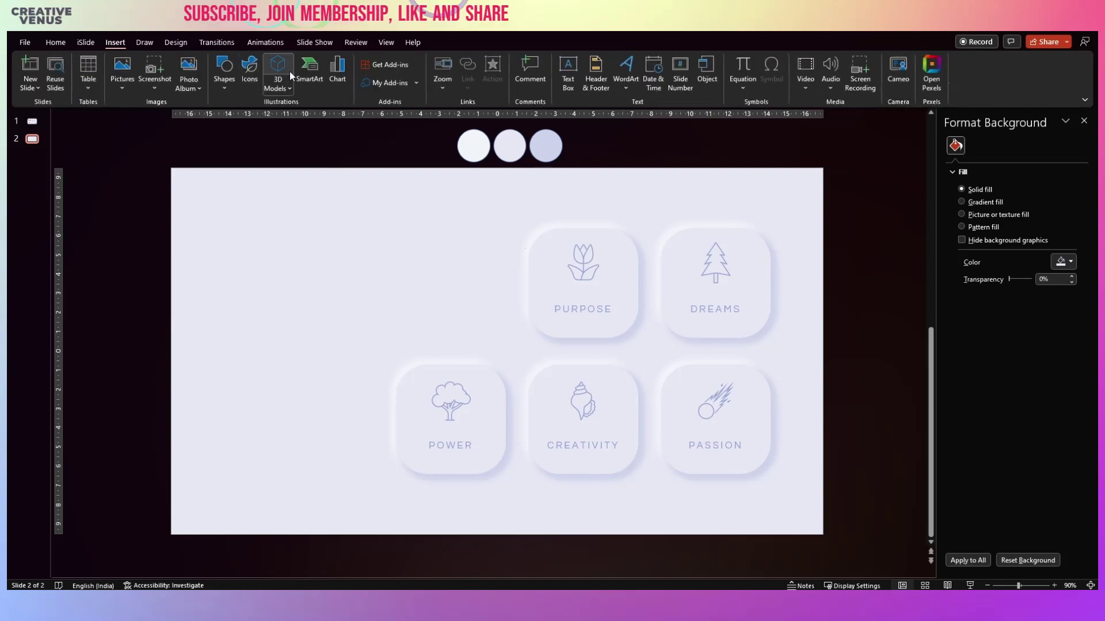
left_click(558, 87)
left_click_drag(197, 229, 433, 267)
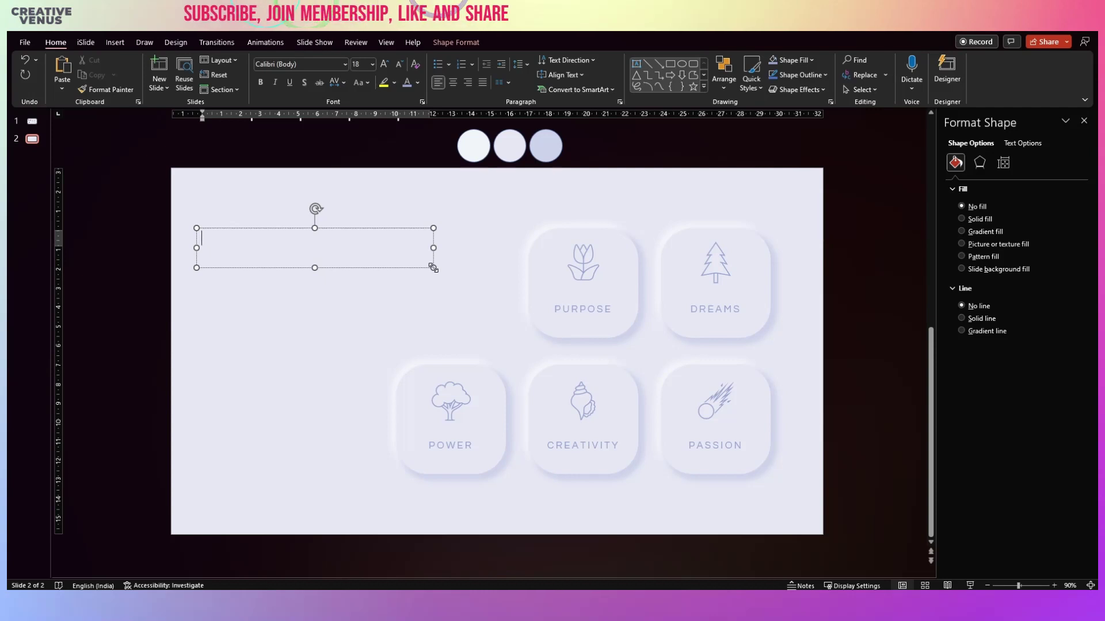
type("na")
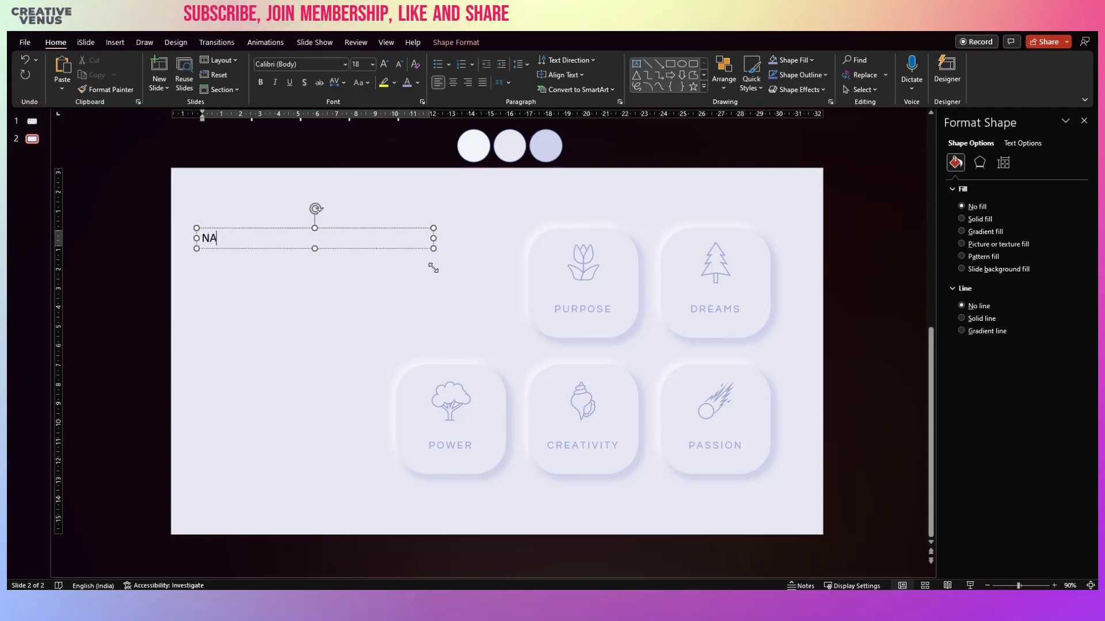
type("UTURE IS")
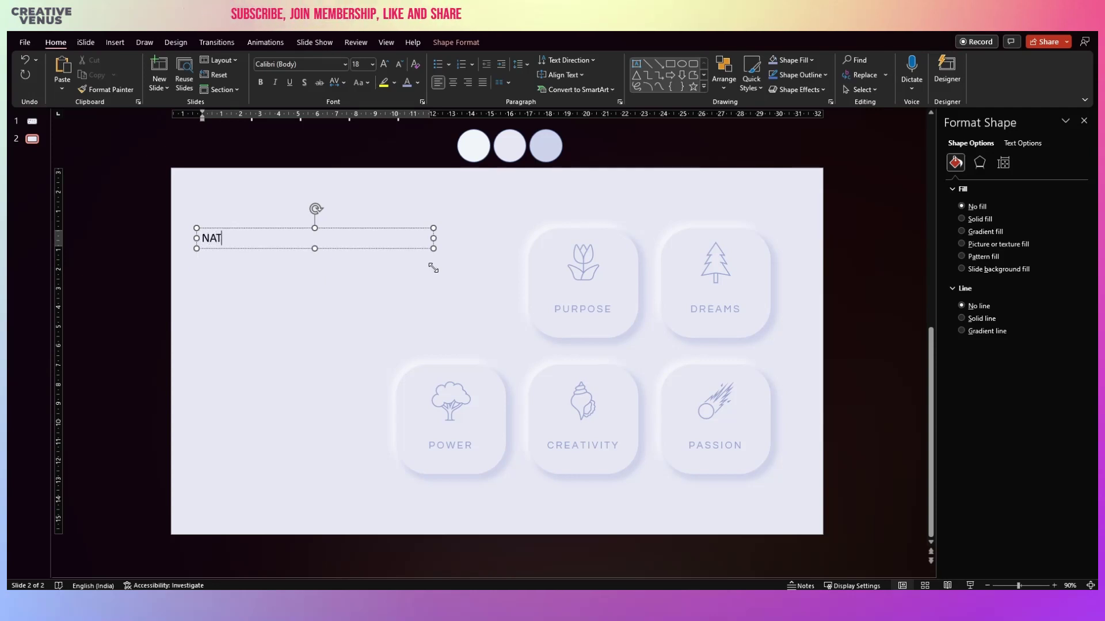
- Format NATURE IS in Questrial, 48 pt, light blue-grey
key("ctrl+a")
left_click(303, 66)
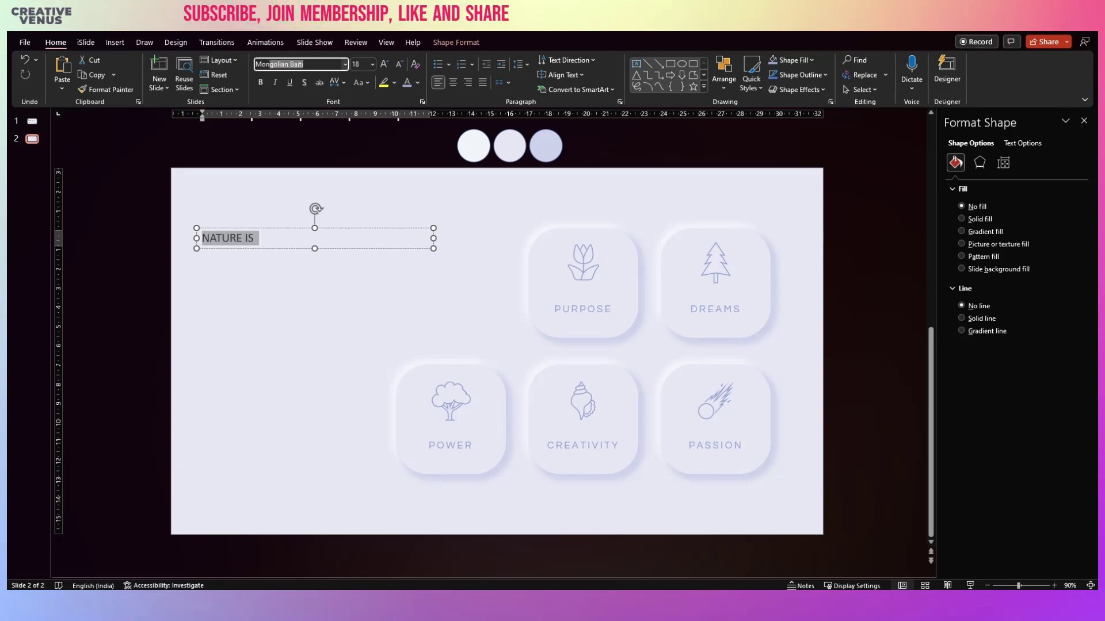
type("Mont")
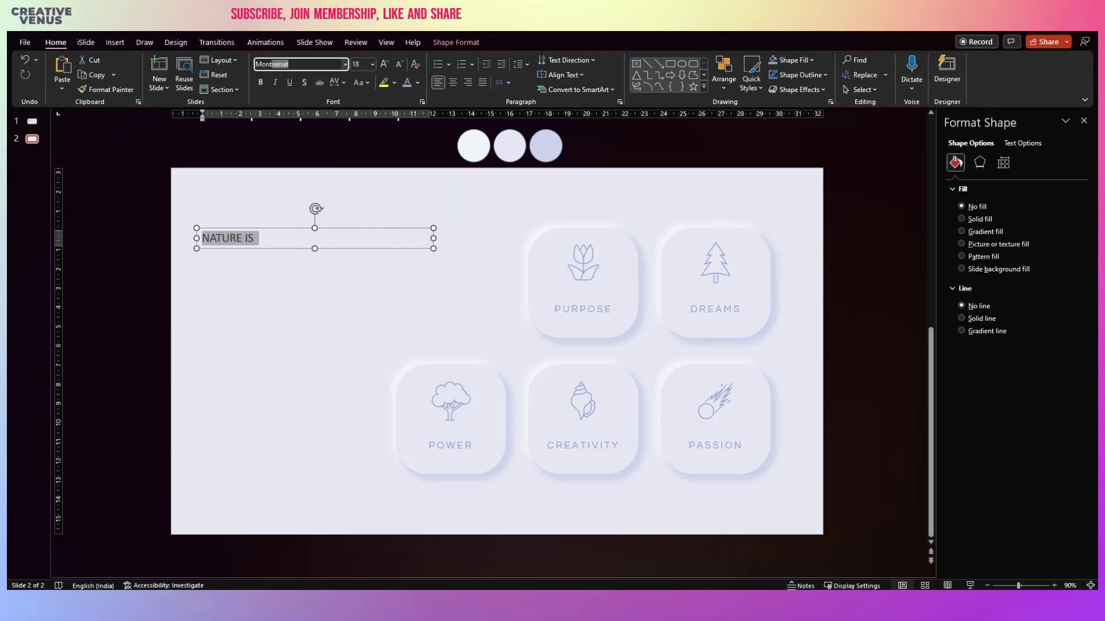
key("BackSpace")
key("BackSpace")
key("BackSpace")
key("BackSpace")
key("BackSpace")
type("Qu")
key("Return")
left_click(383, 64)
left_click(384, 63)
left_click(384, 64)
left_click(384, 64)
left_click(384, 64)
left_click(384, 64)
left_click(384, 64)
left_click(384, 64)
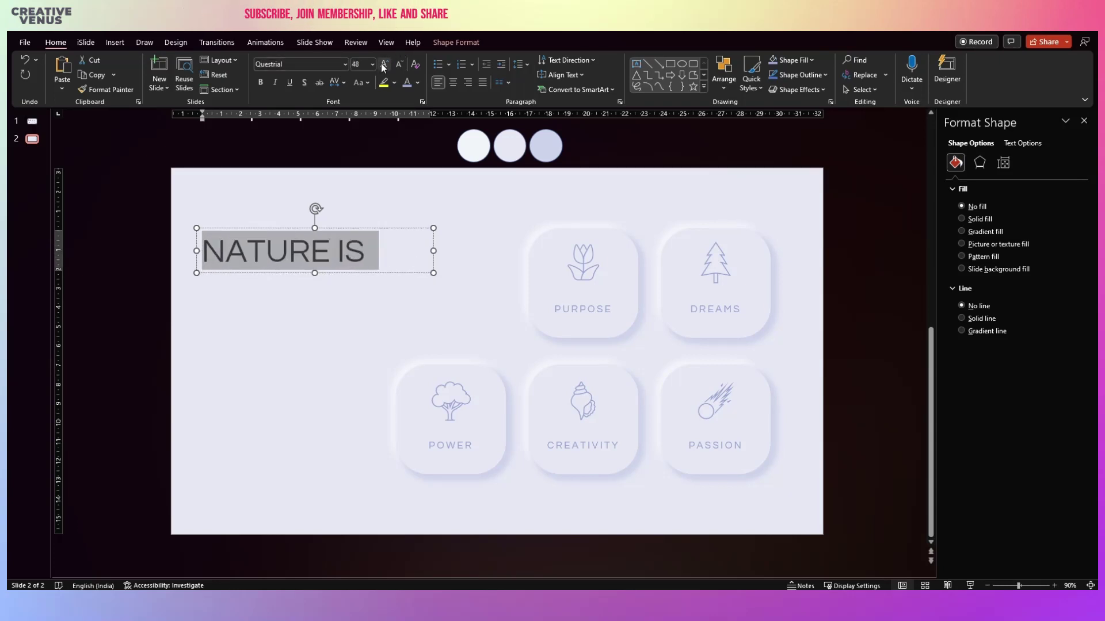
left_click(406, 83)
- Duplicate the box below as BEAUTIFUL at 66 pt, widened to fit one line
left_click(350, 229)
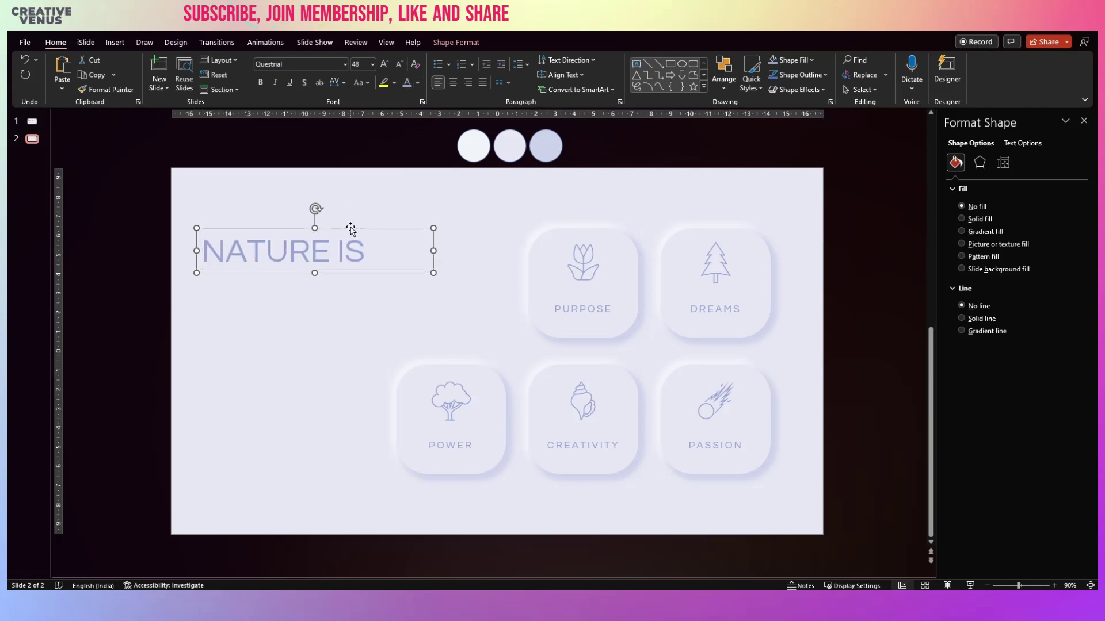
left_click_drag(349, 231, 337, 256)
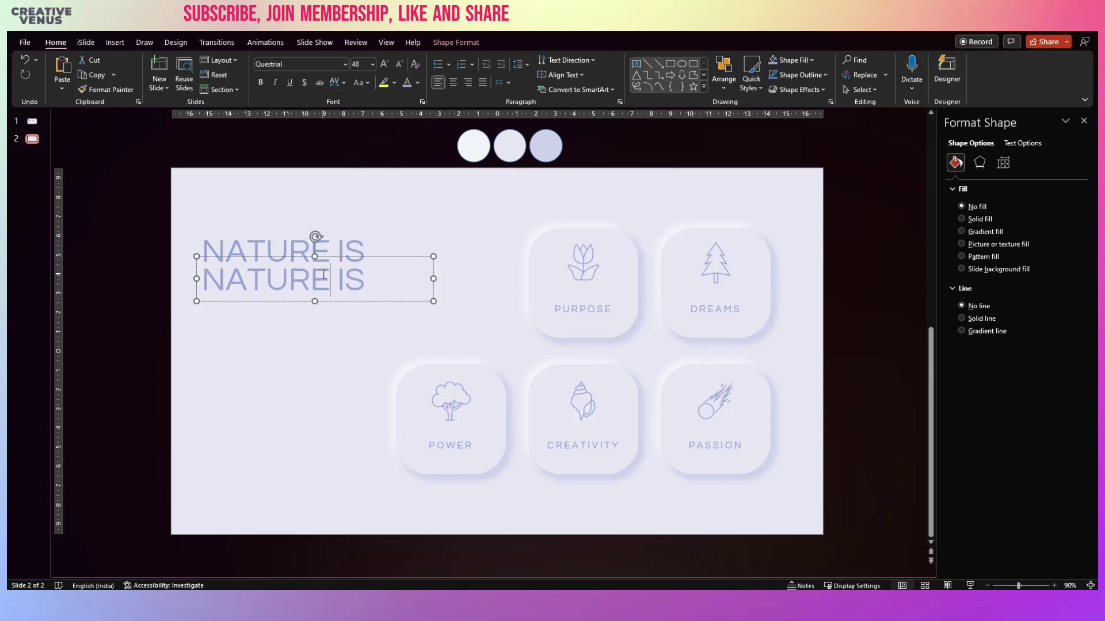
left_click_drag(204, 280, 380, 285)
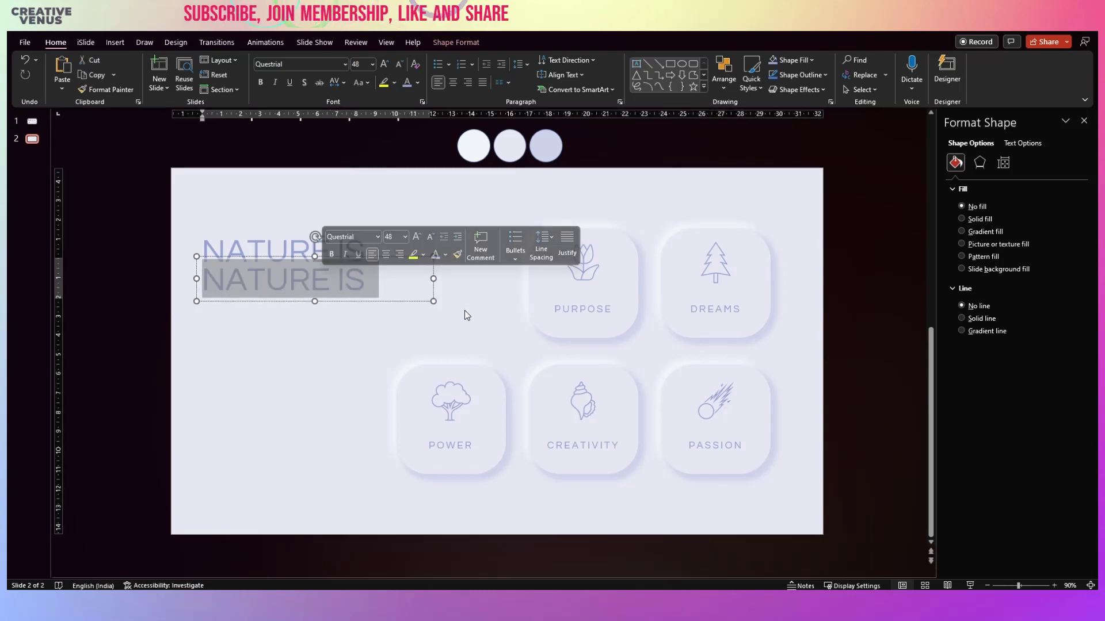
type("BEAUTIFUL")
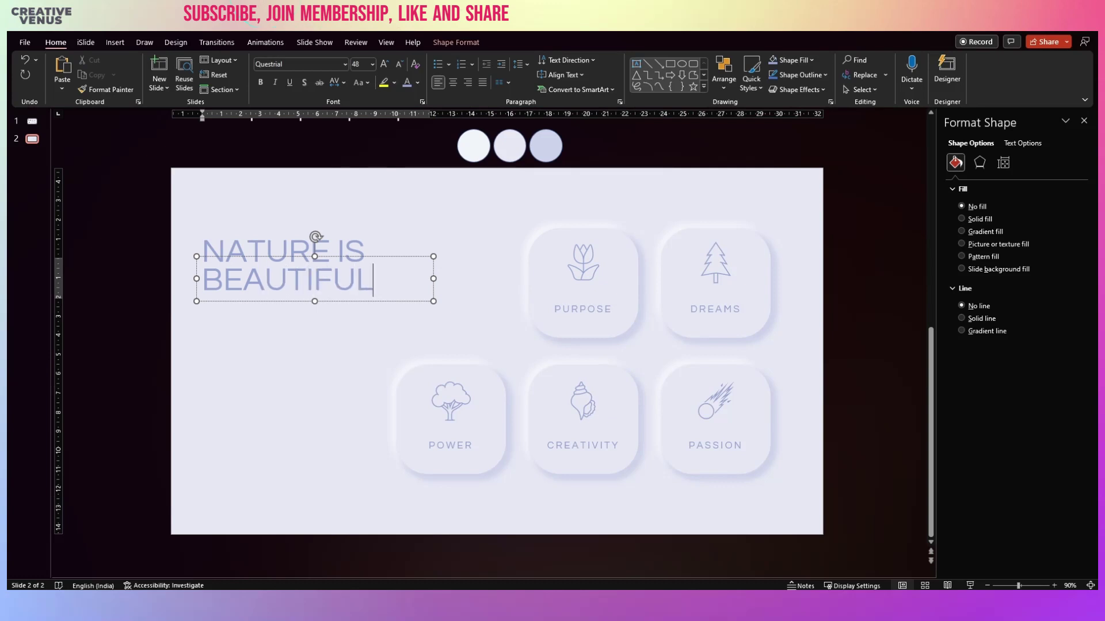
left_click_drag(203, 280, 454, 316)
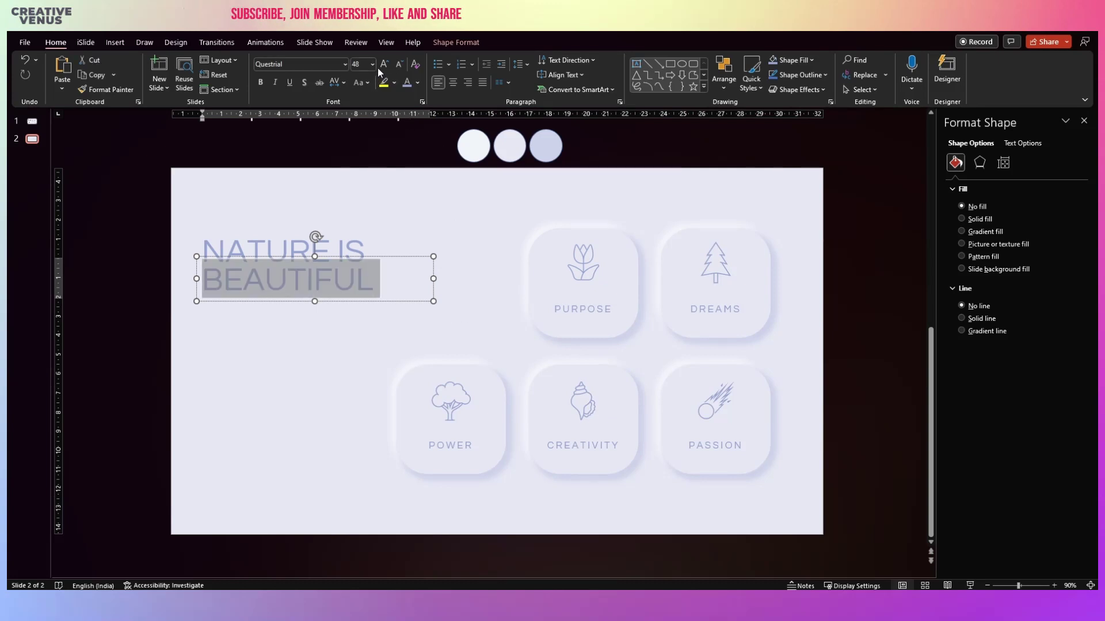
key("ctrl+shift+period")
key("ctrl+shift+period")
key("ctrl+shift+period")
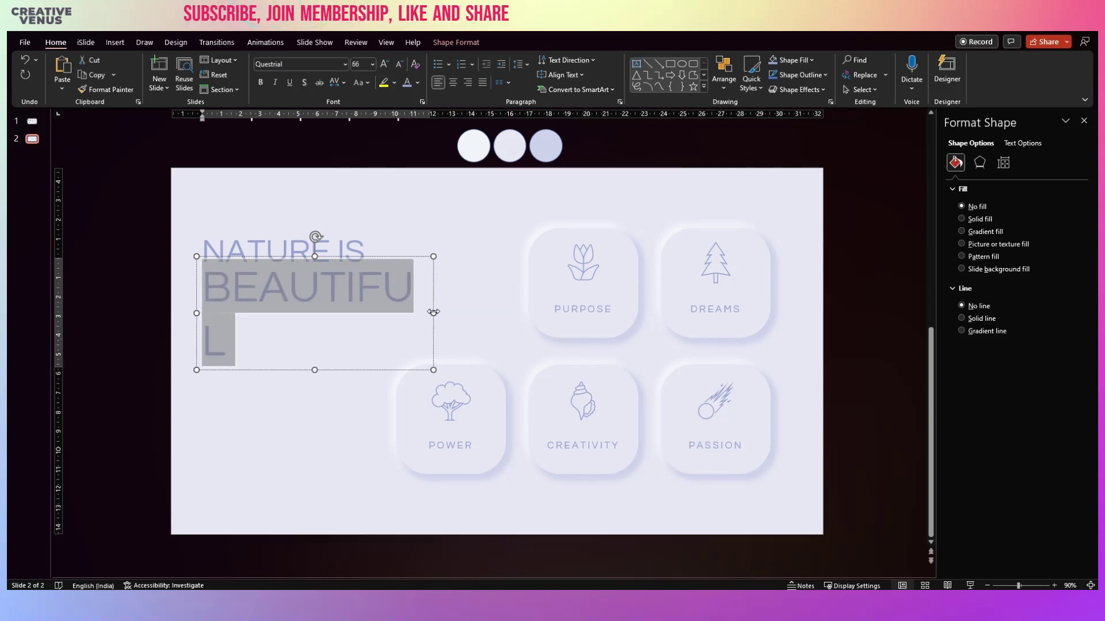
left_click_drag(434, 313, 484, 313)
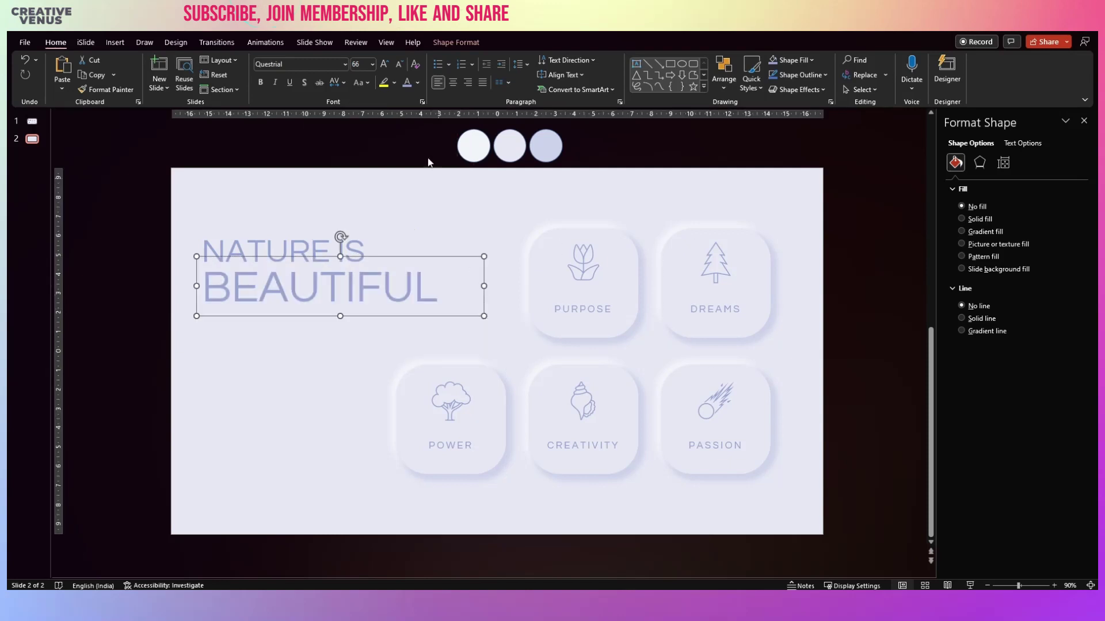
left_click(419, 85)
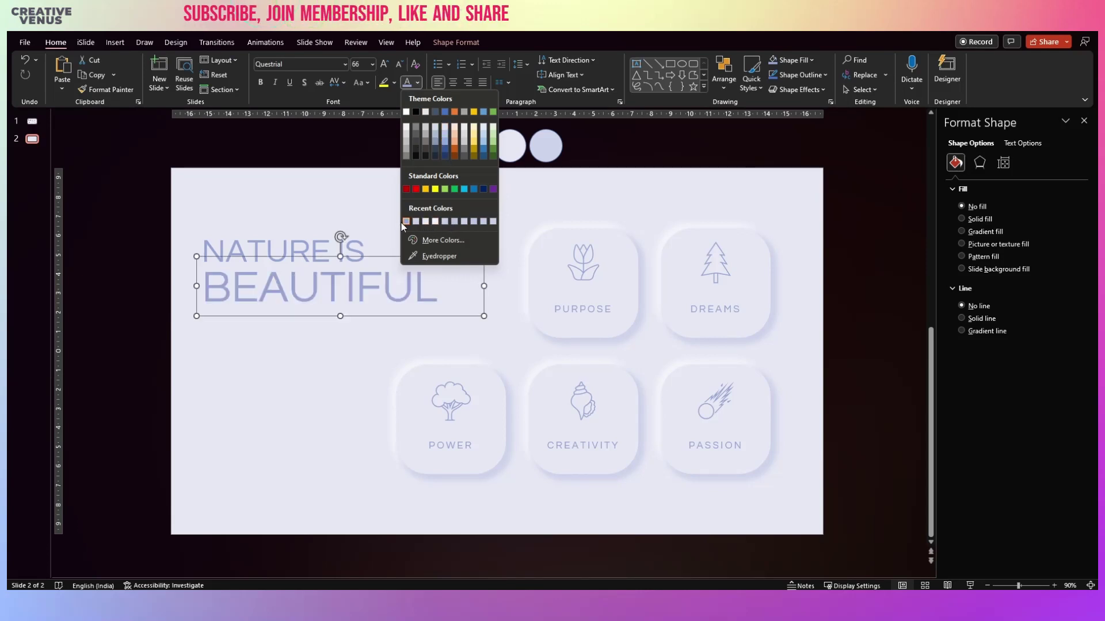
left_click(319, 212)
left_click(306, 209)
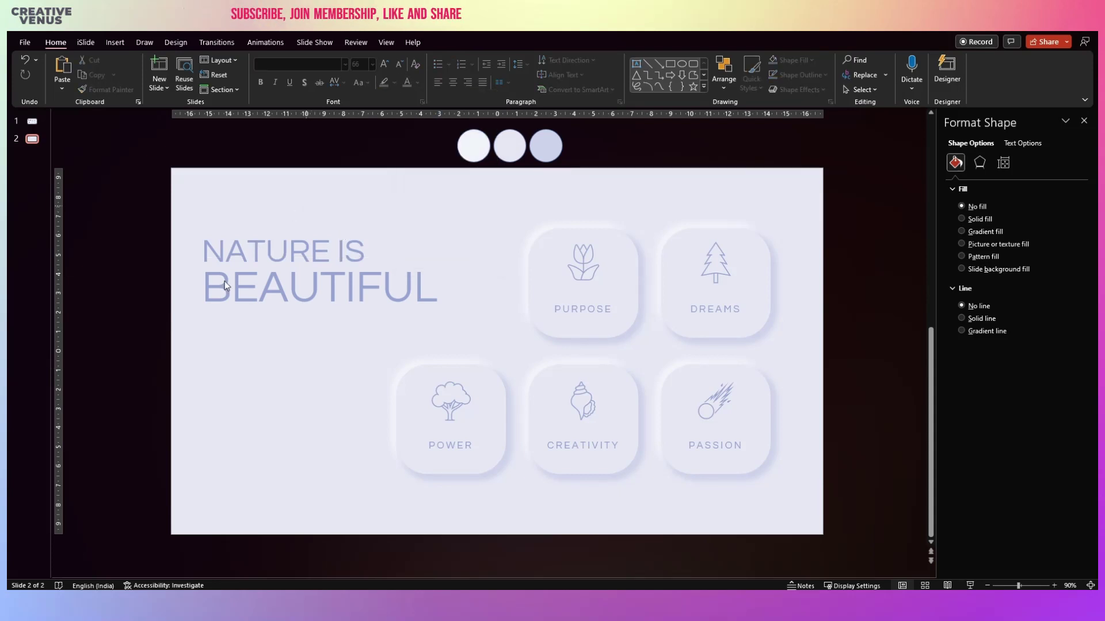
left_click(202, 321)
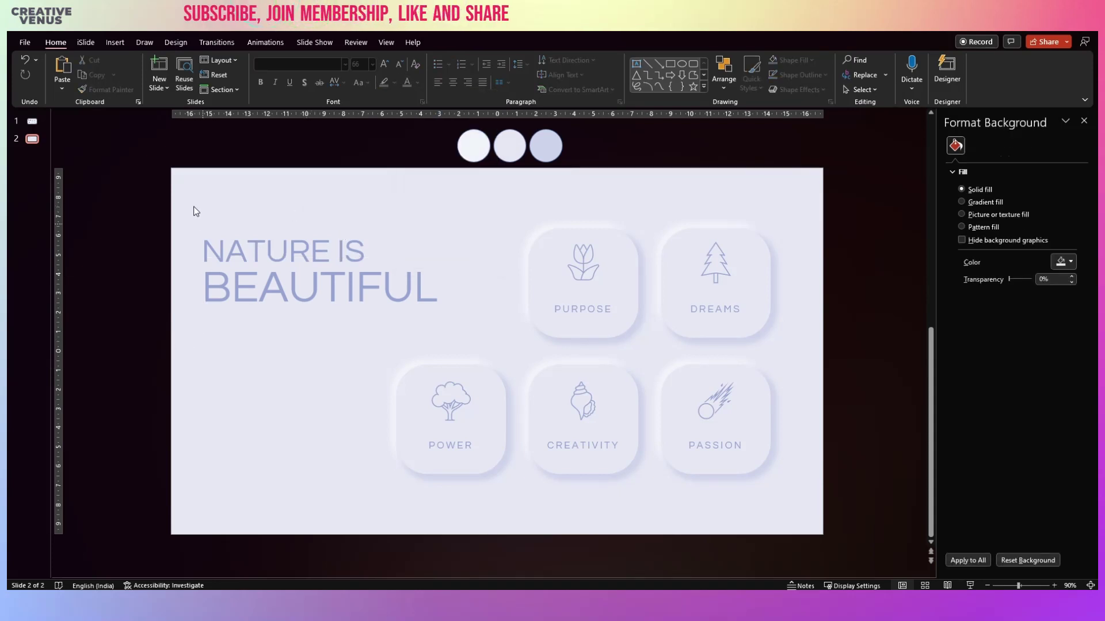
left_click(228, 229)
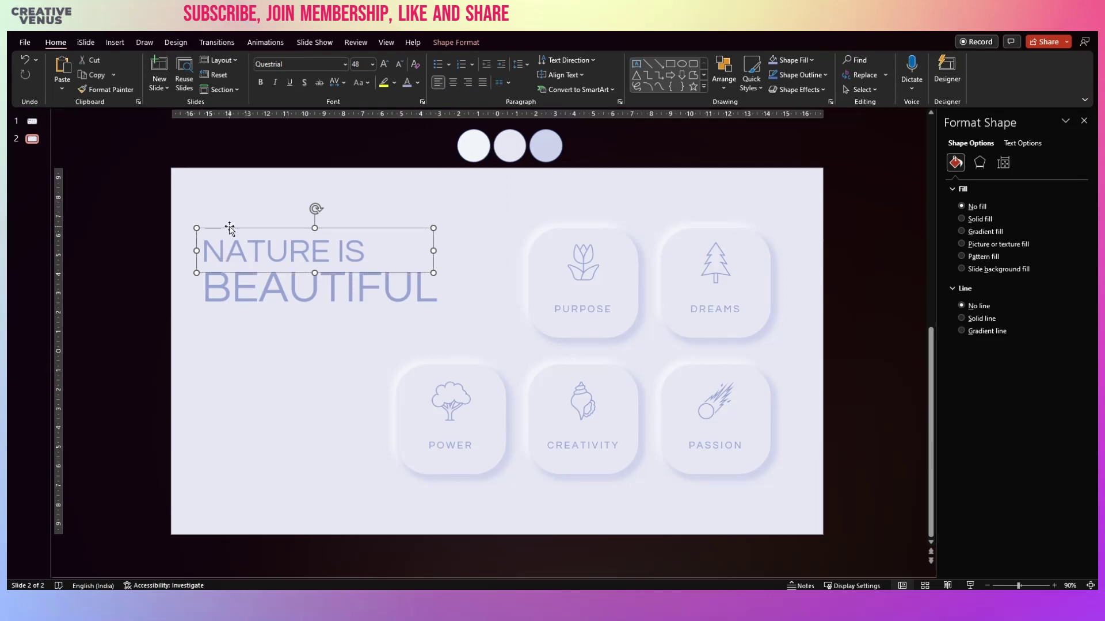
- Copy NATURE IS to the slide bottom, retype it as CREATIVE VENUS and shrink it
left_click_drag(233, 232, 252, 487)
key("F2")
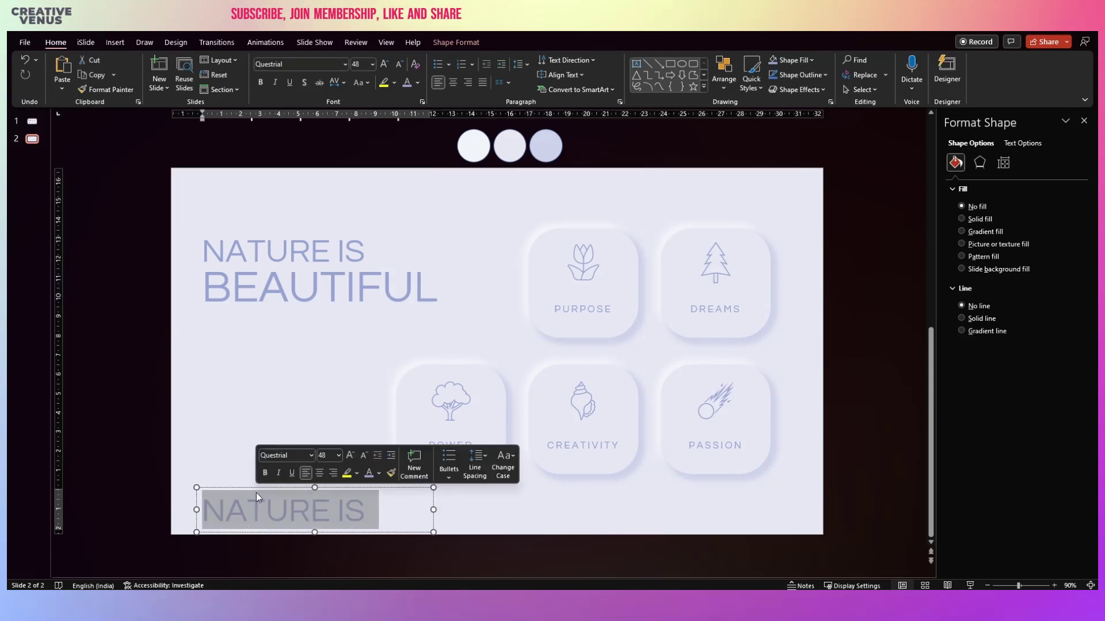
type("CREATIVE VENUS")
key("ctrl+a")
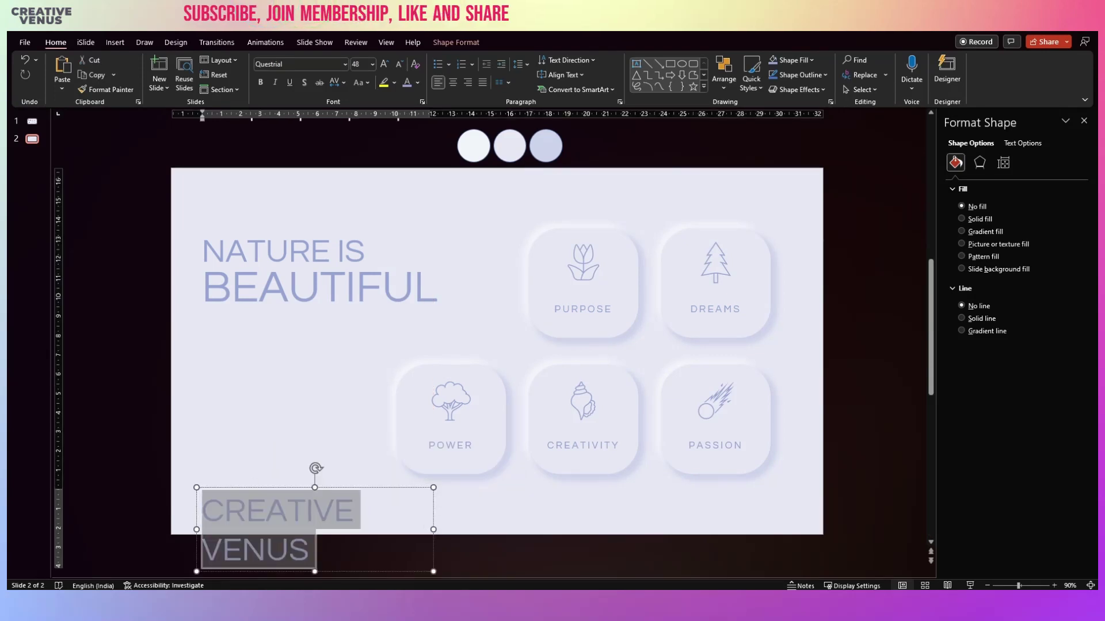
left_click(398, 65)
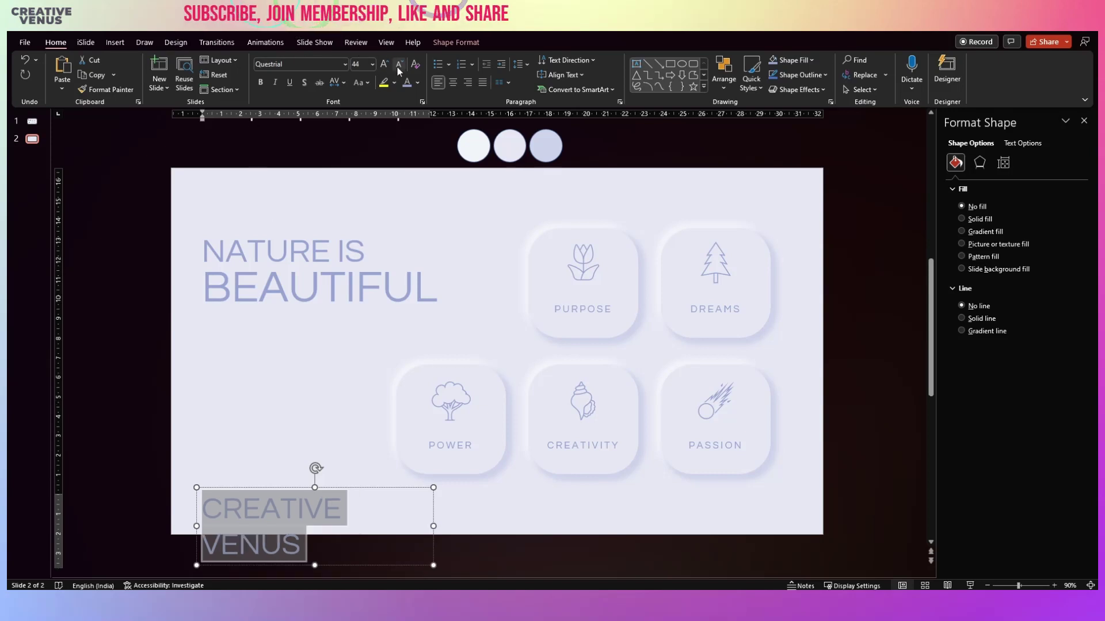
left_click(398, 66)
left_click(398, 66)
left_click(398, 66)
left_click(398, 65)
left_click(398, 65)
left_click(399, 65)
left_click(398, 66)
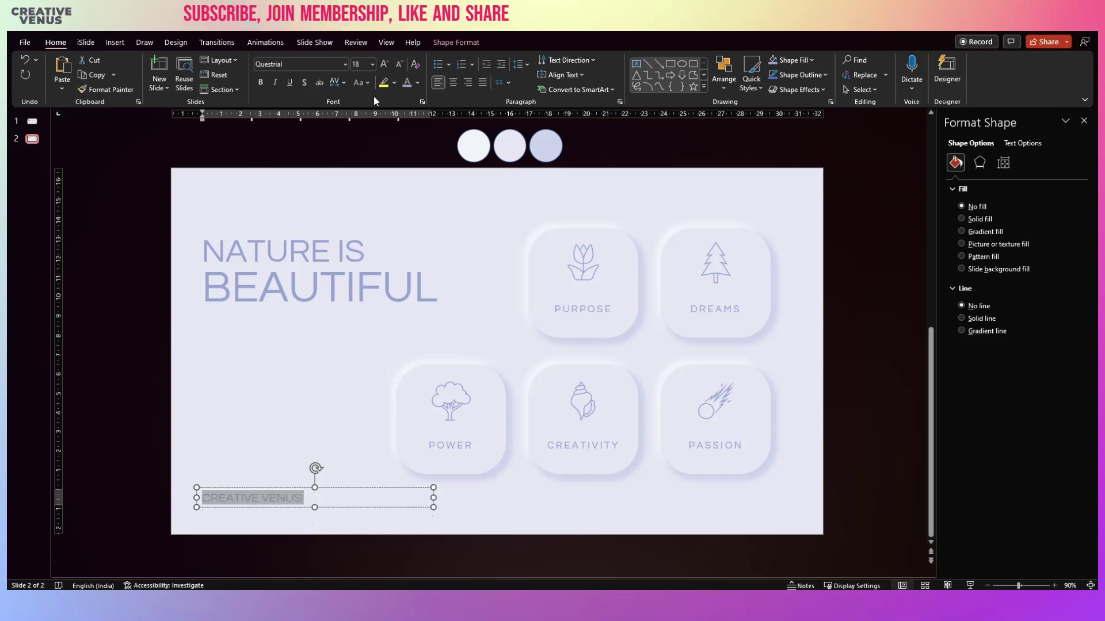
- Give CREATIVE VENUS Very Loose character spacing at 14 pt in the bottom-left corner
left_click(359, 85)
left_click(330, 84)
left_click(331, 84)
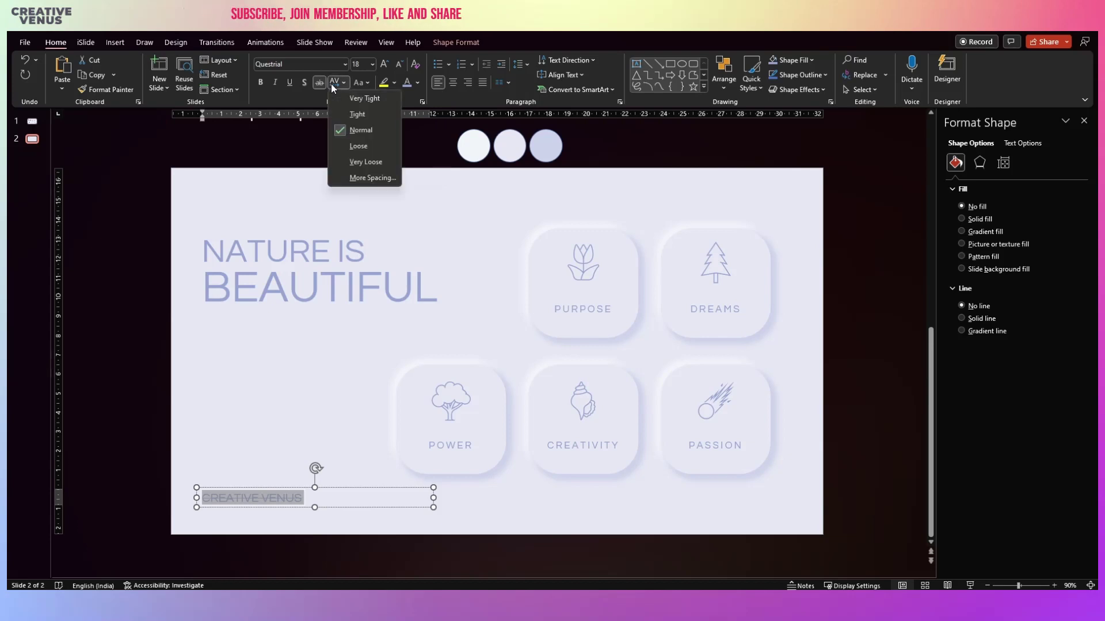
left_click(330, 84)
left_click(339, 83)
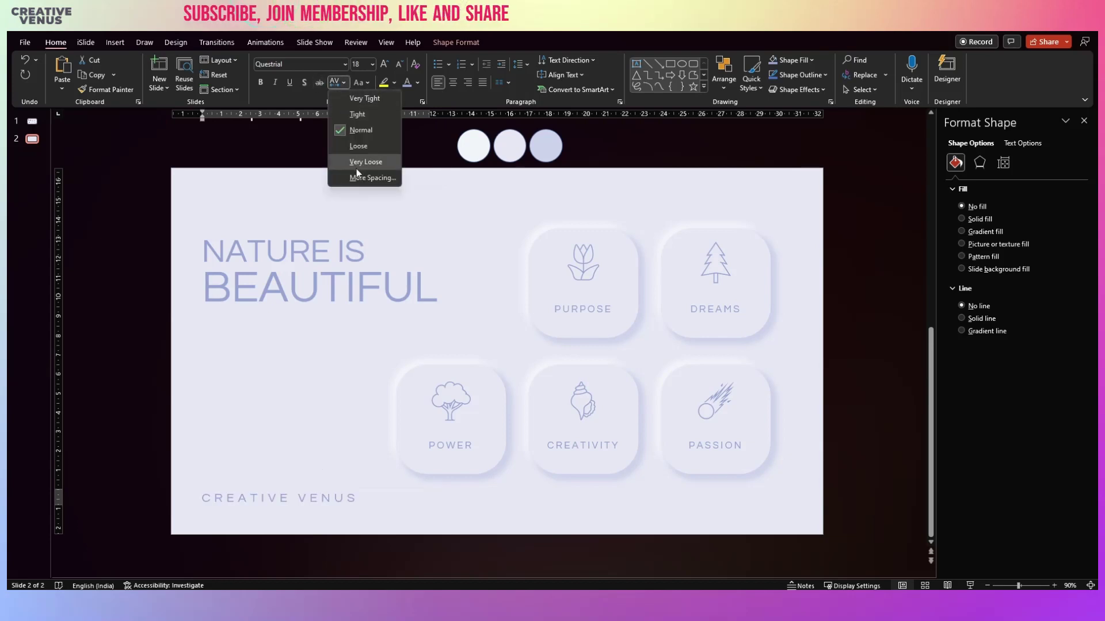
left_click(357, 172)
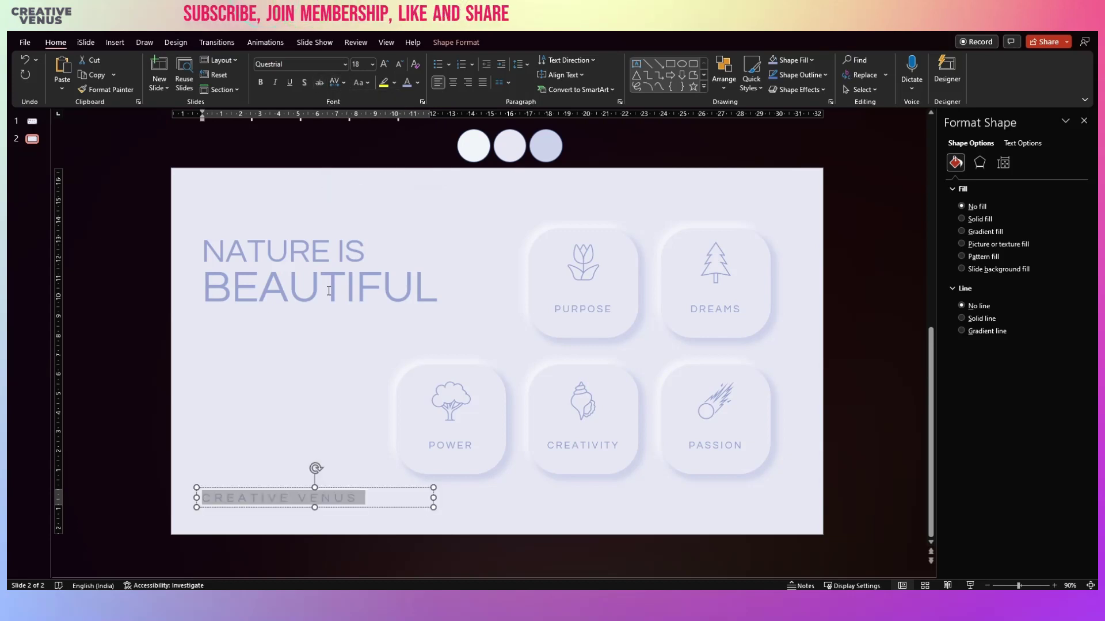
left_click(399, 64)
left_click(398, 64)
left_click_drag(353, 489, 353, 511)
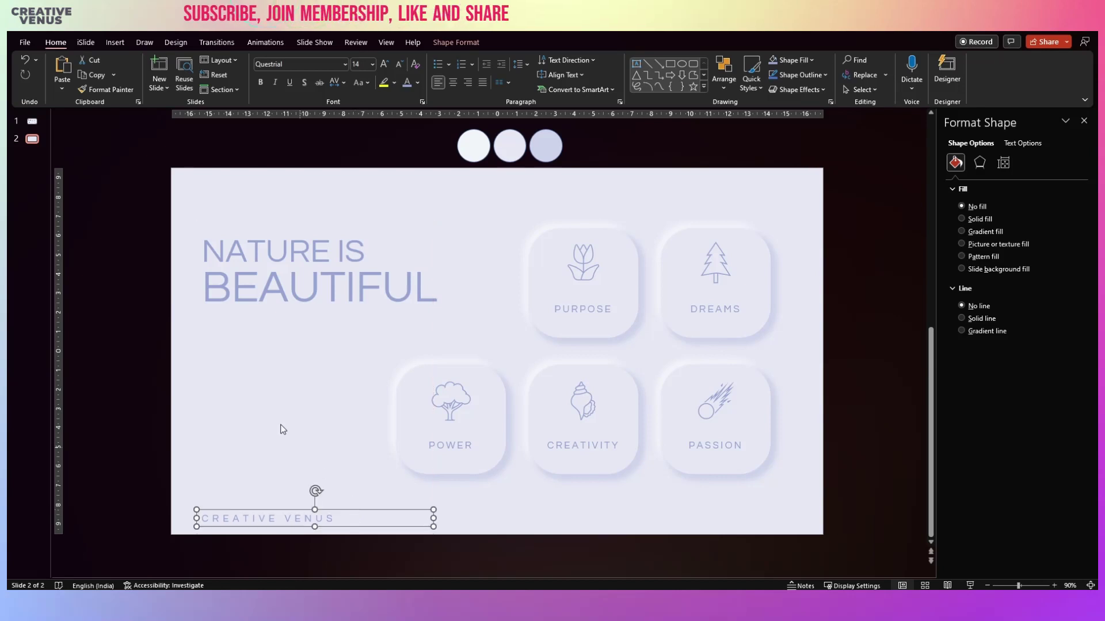
- Nudge the NATURE IS BEAUTIFUL heading slightly left
left_click(255, 316)
left_click_drag(255, 313, 254, 314)
left_click(274, 372)
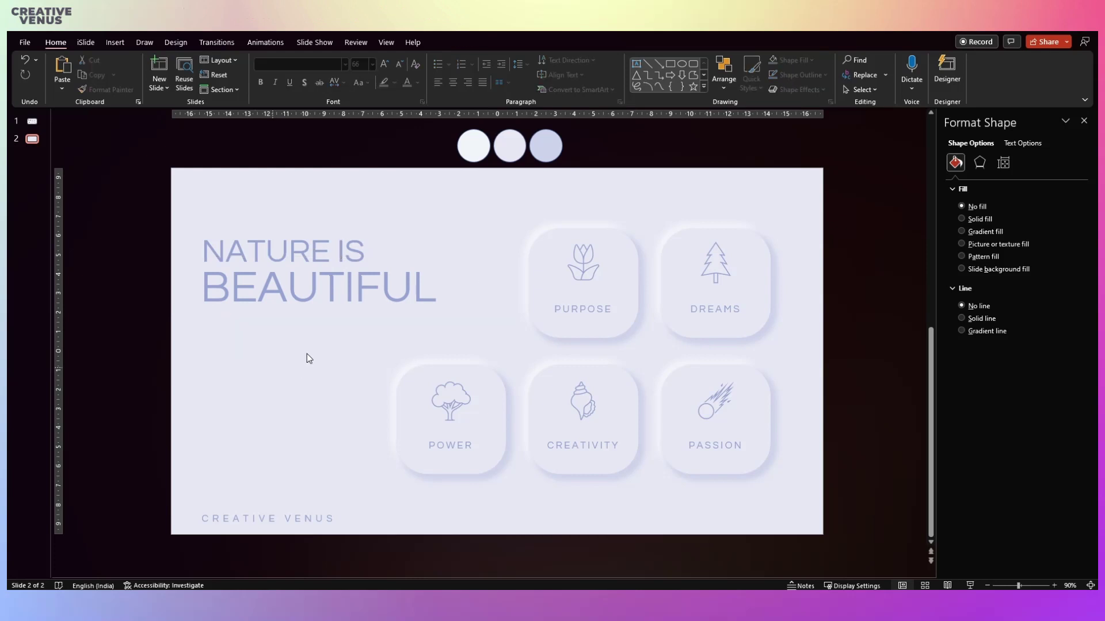
- Add a text box under the heading with the subscribe, membership, like and share message
left_click(108, 42)
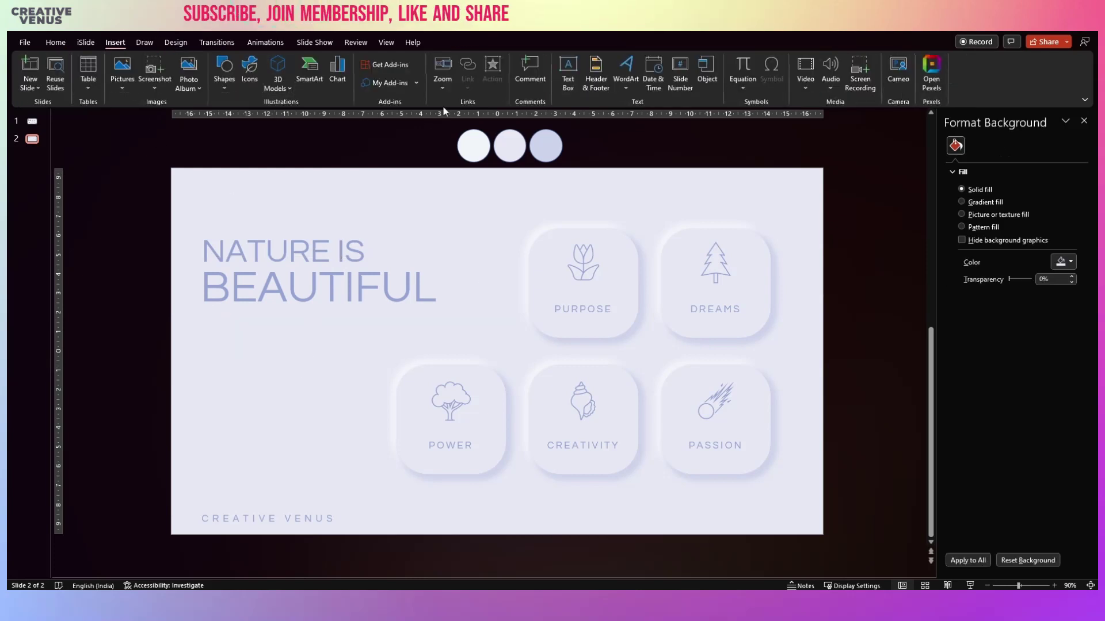
left_click(567, 75)
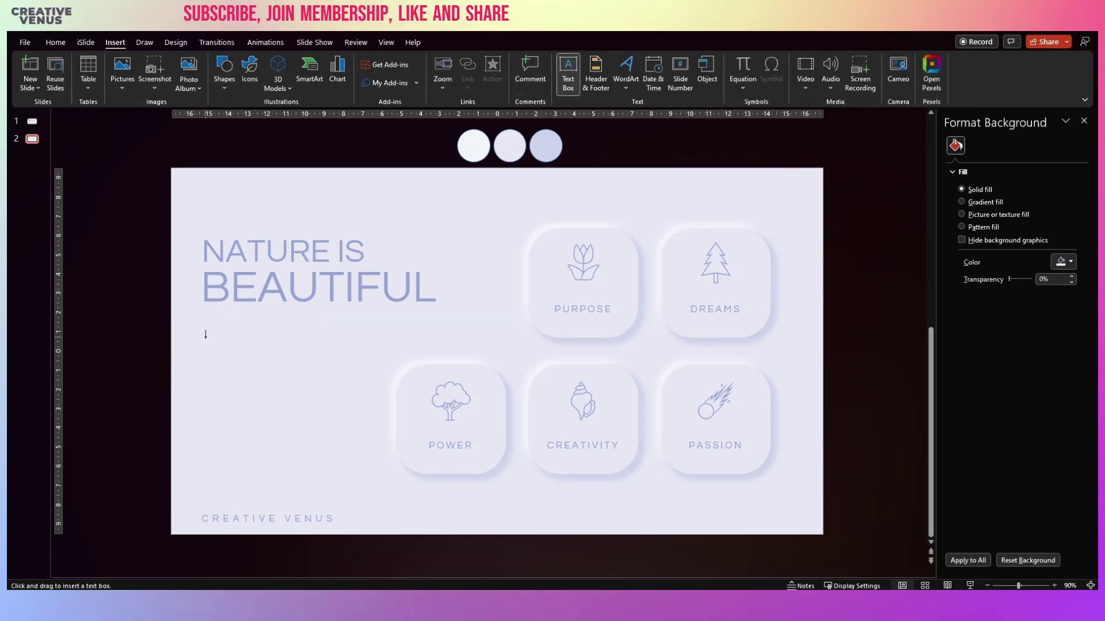
left_click_drag(212, 338, 364, 417)
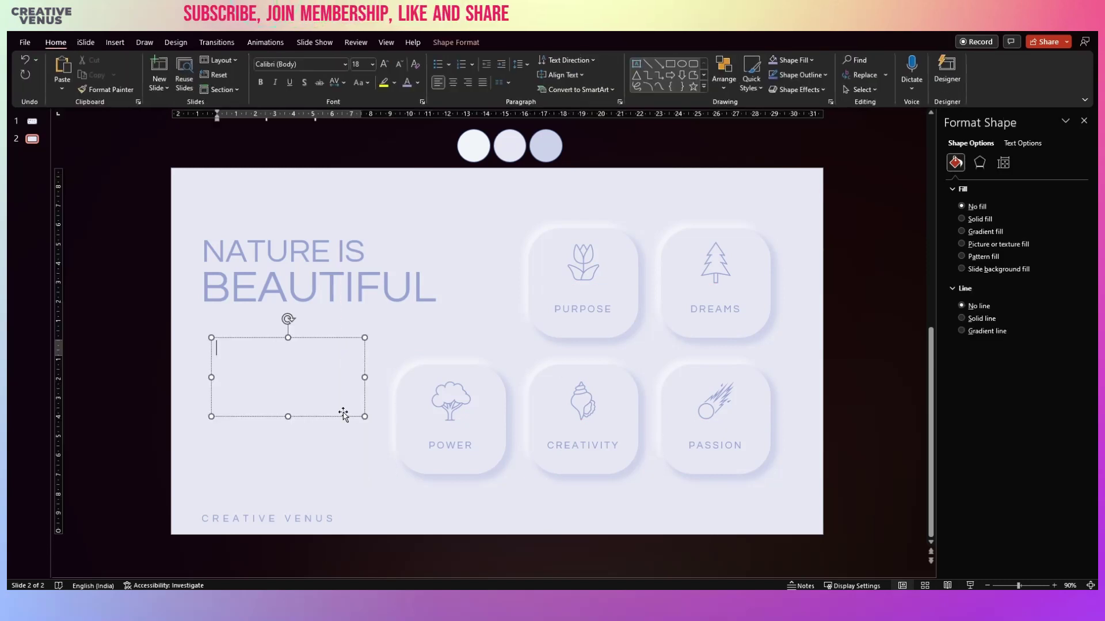
type("Please ")
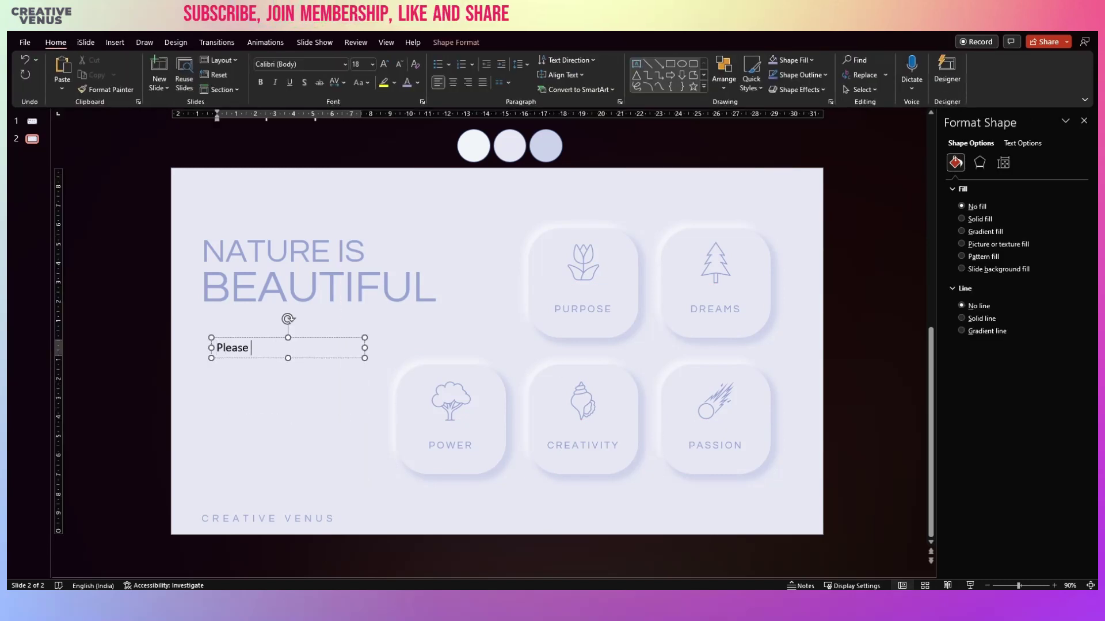
type("subscribe to our channel, join")
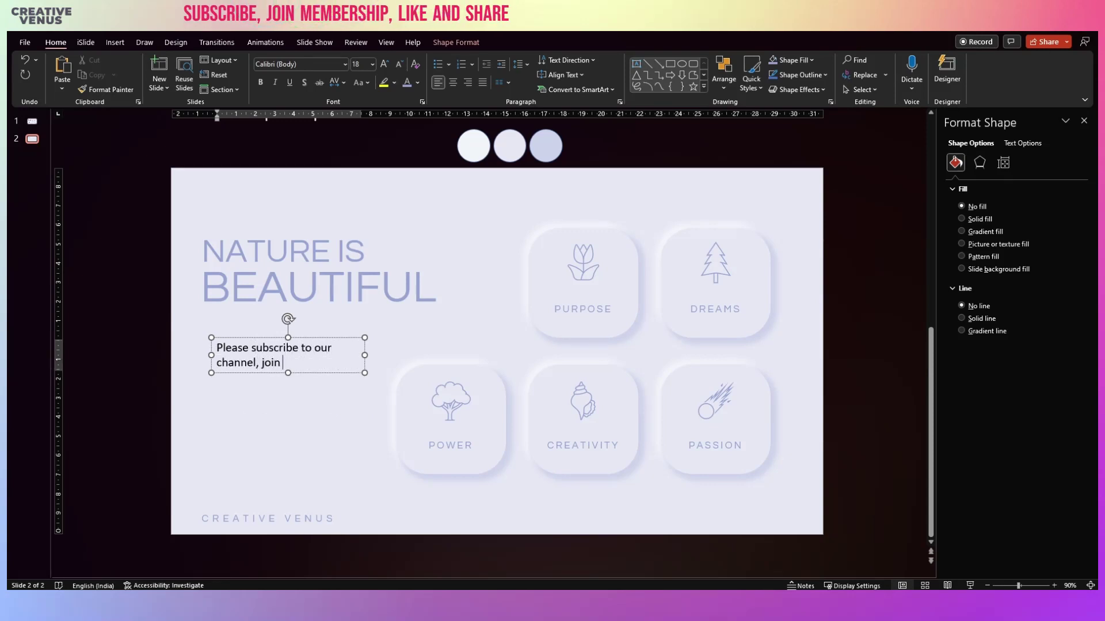
type(" the membership")
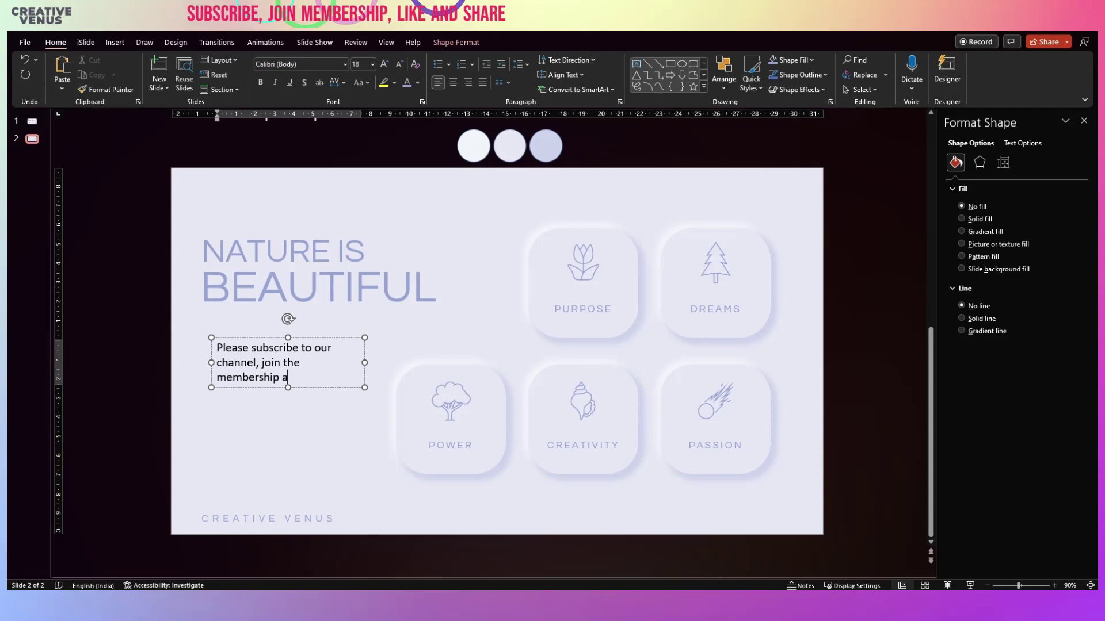
key("BackSpace")
type(", like t")
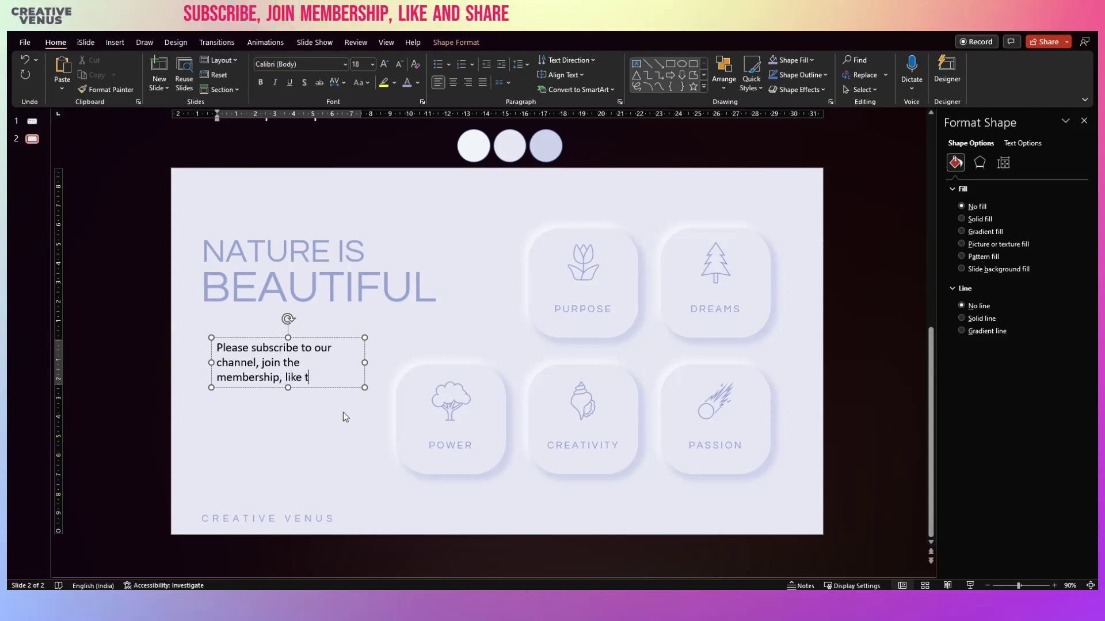
type("he video an")
key("BackSpace")
key("BackSpace")
type("and share")
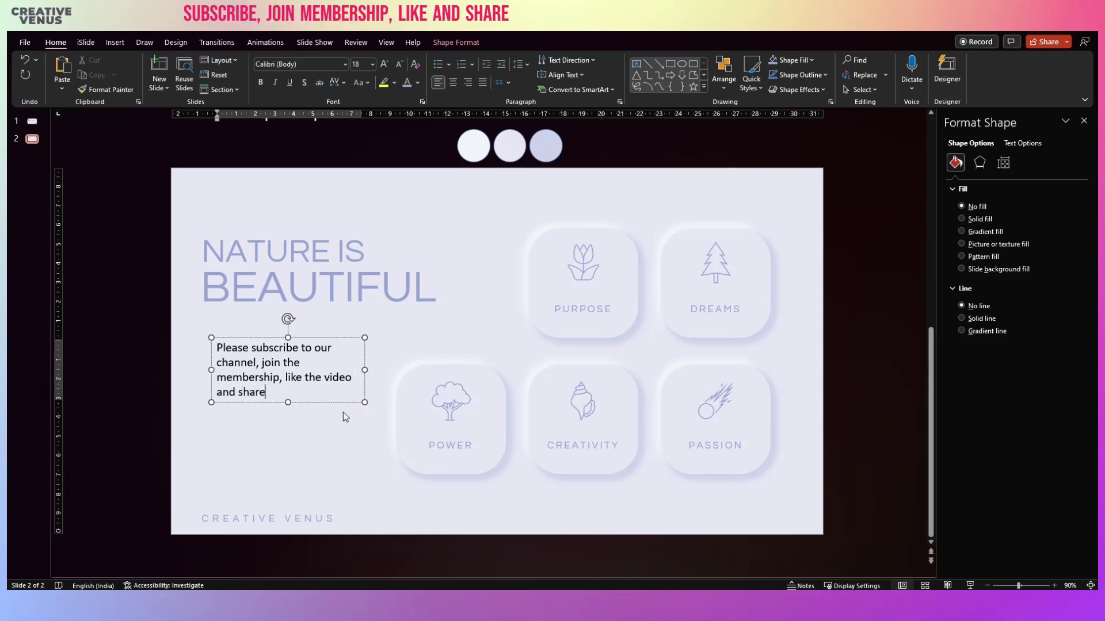
key("ctrl+a")
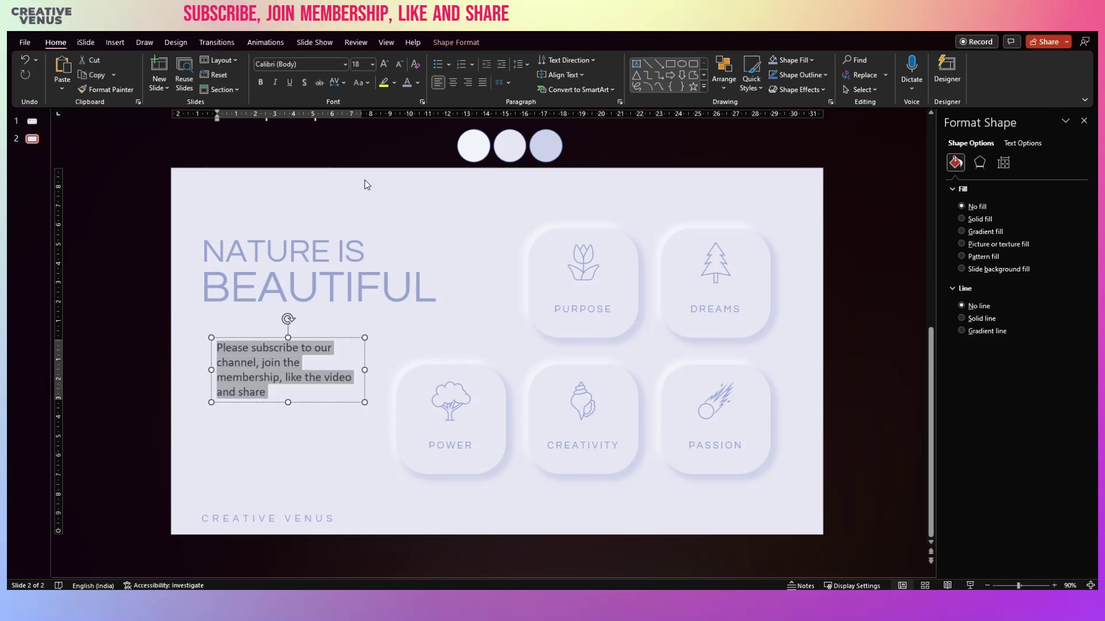
- Set the paragraph in Questrial at 12 pt and move it up under the heading
left_click(334, 64)
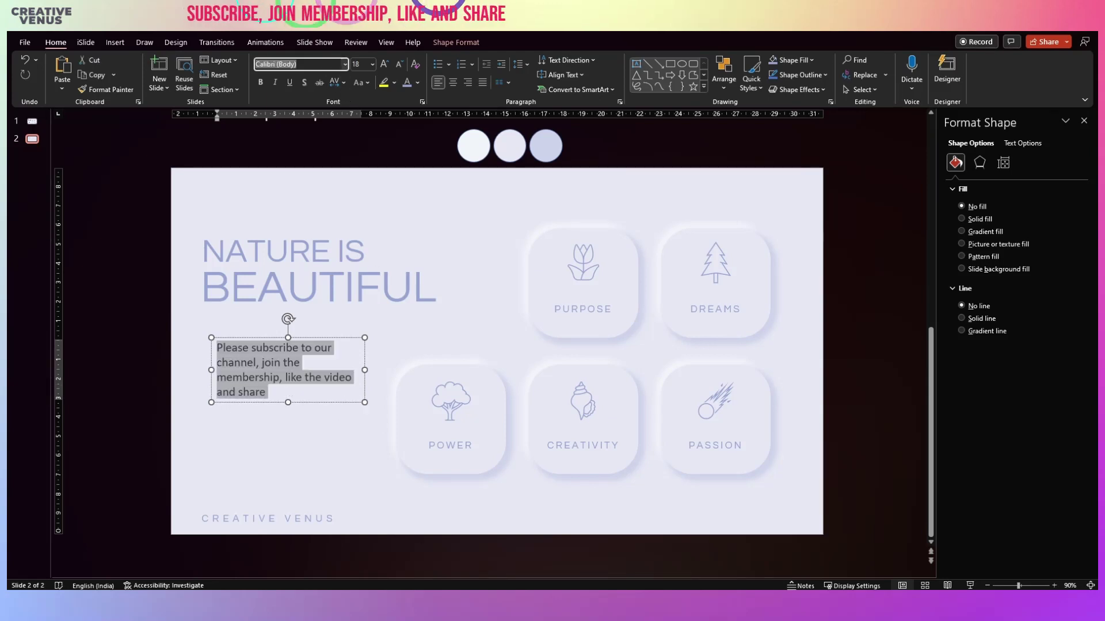
type("Questrial")
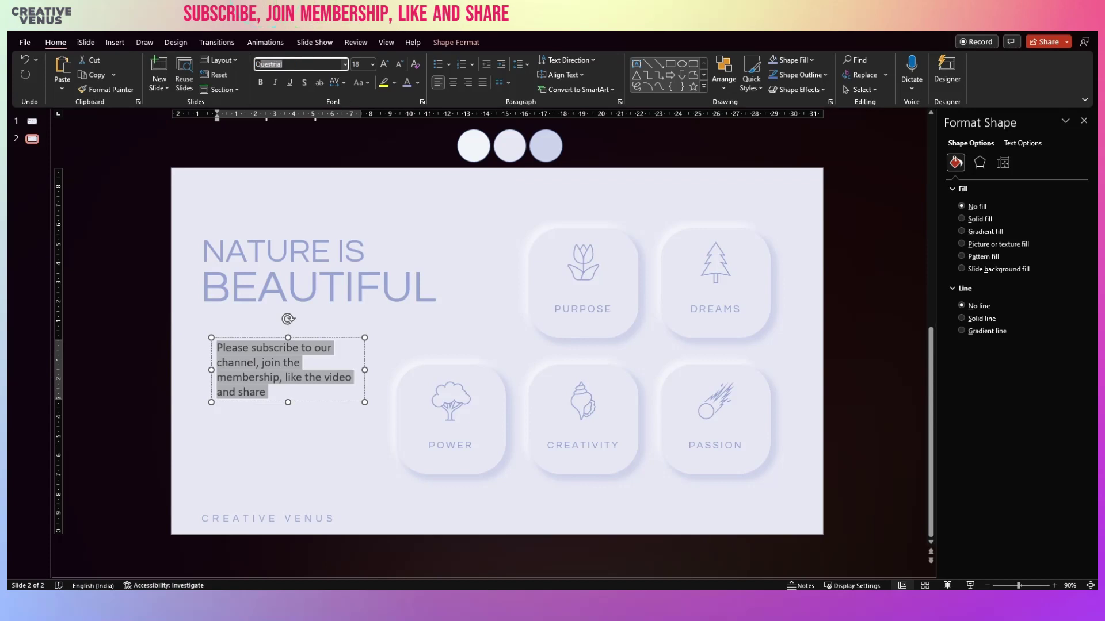
key("Return")
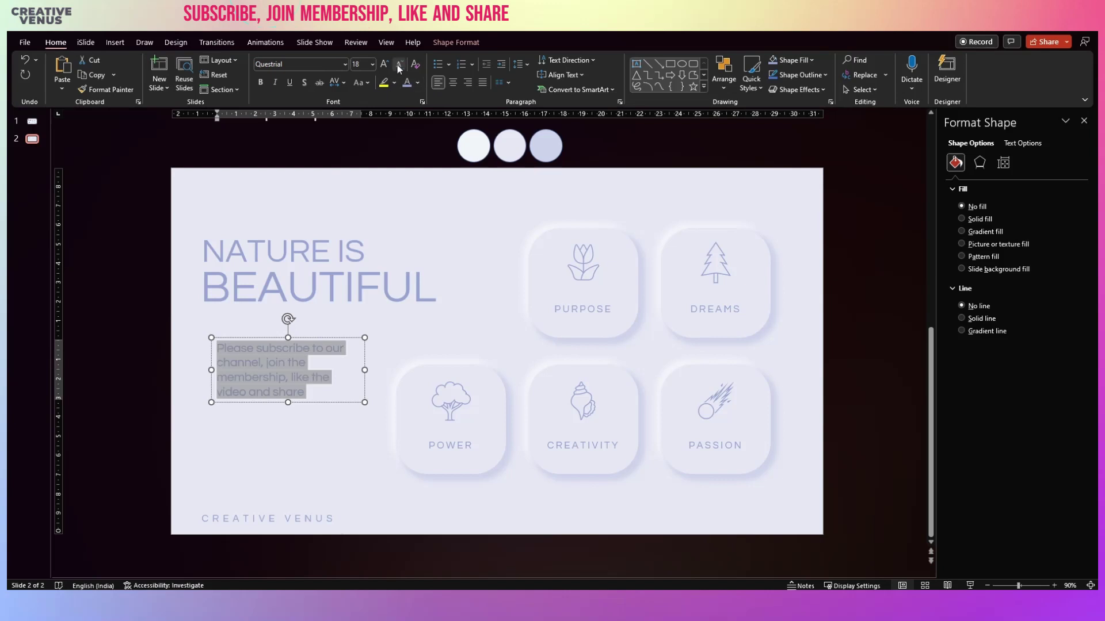
left_click(400, 64)
left_click(400, 65)
left_click(399, 65)
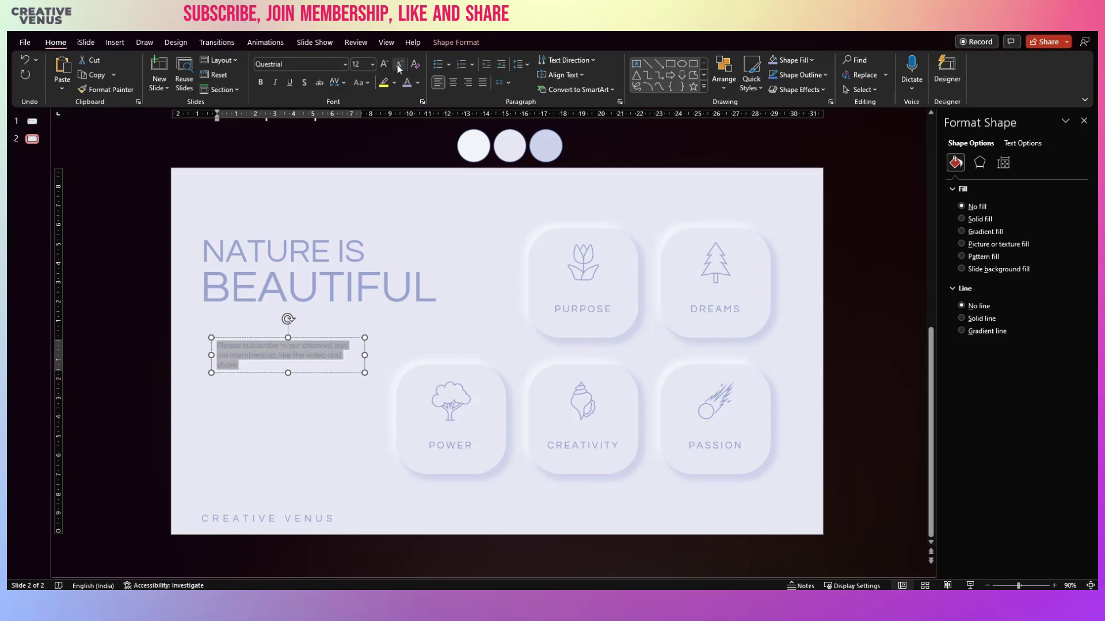
left_click_drag(334, 338, 319, 324)
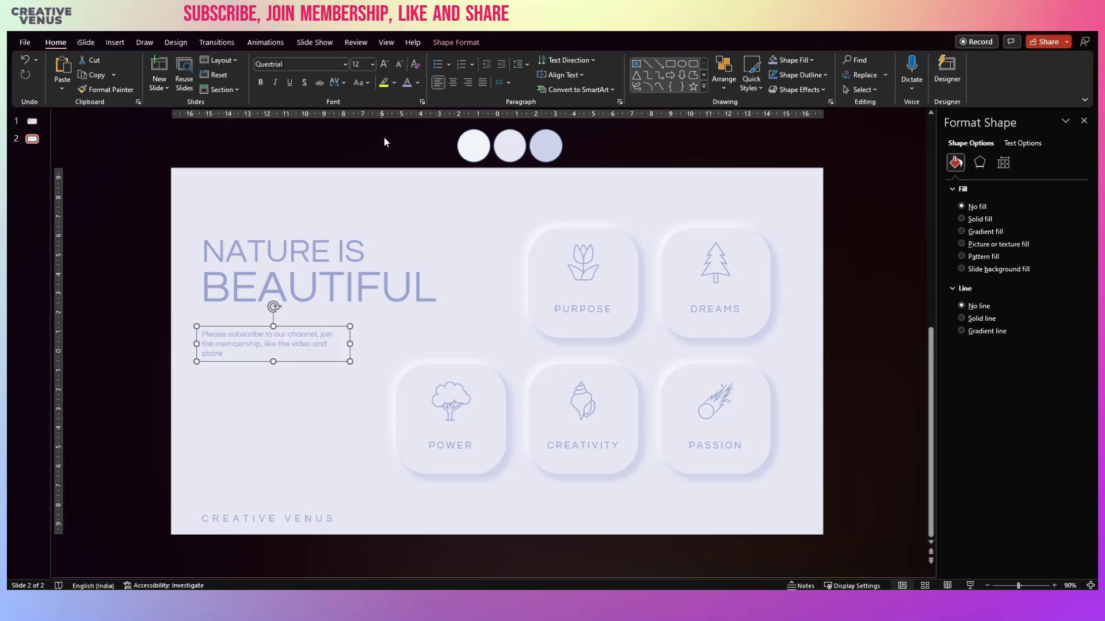
- Colour the paragraph text dark, drop it to 11 pt and nudge the box lower
left_click(416, 82)
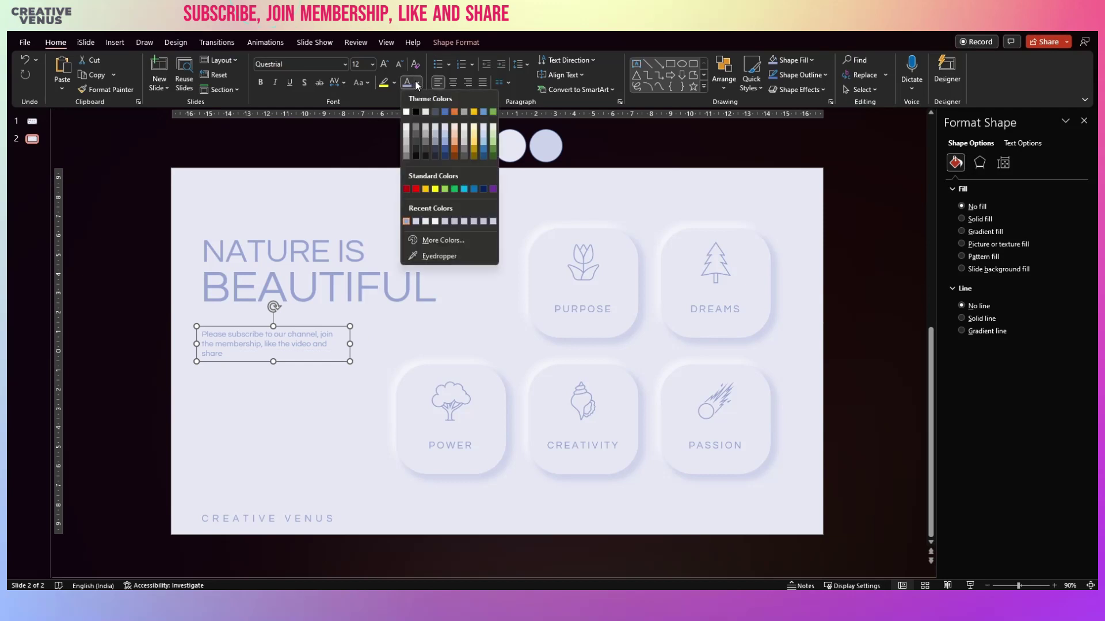
left_click(416, 149)
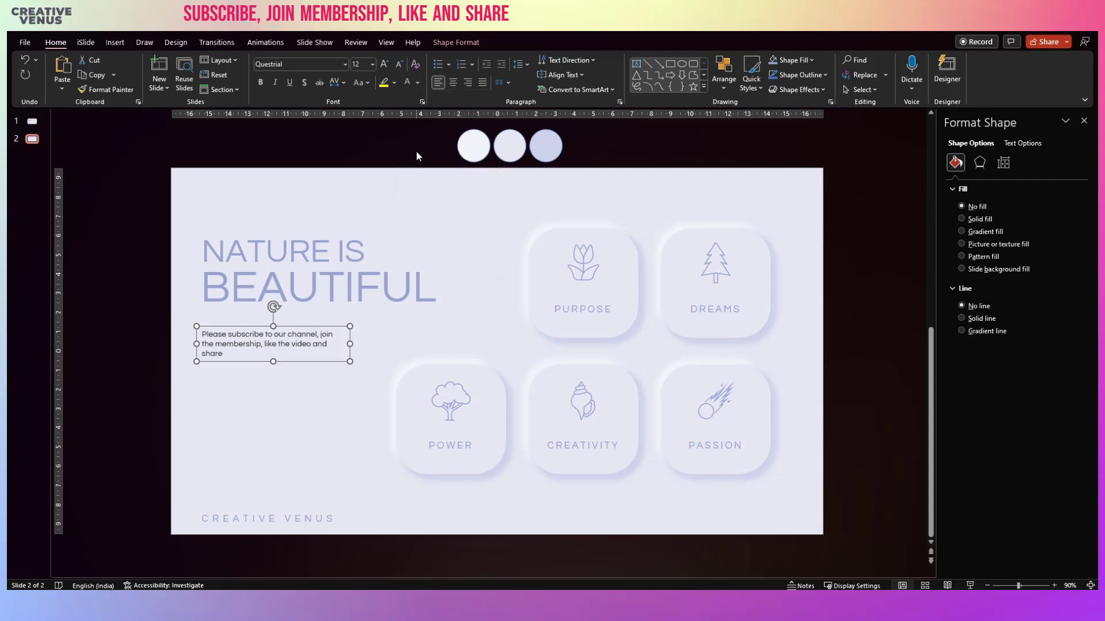
left_click(399, 64)
left_click(331, 342)
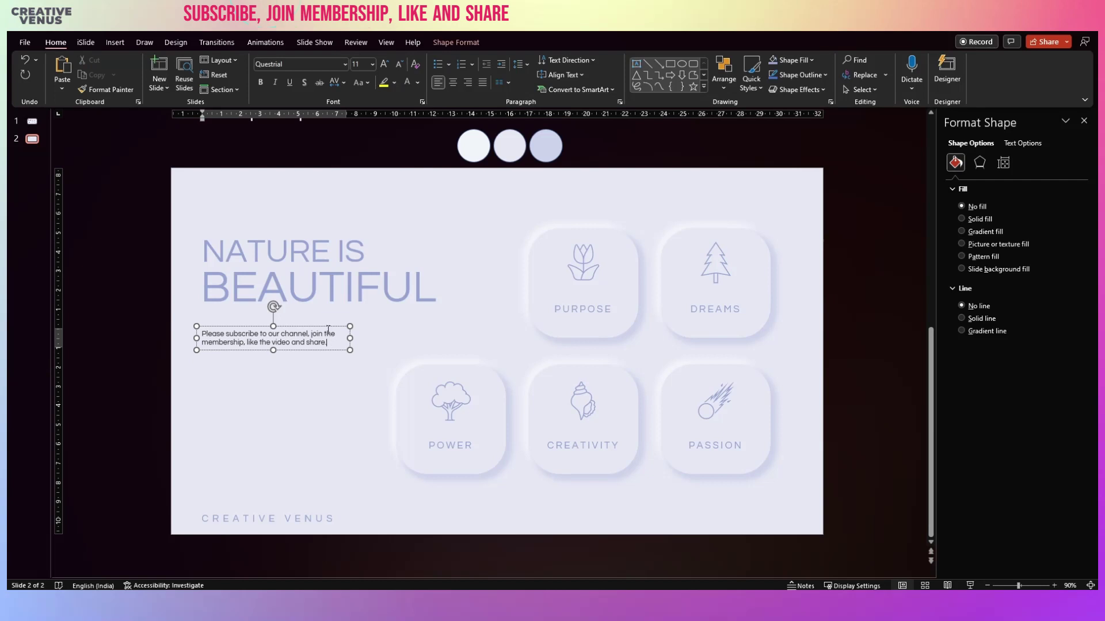
left_click_drag(326, 327, 327, 342)
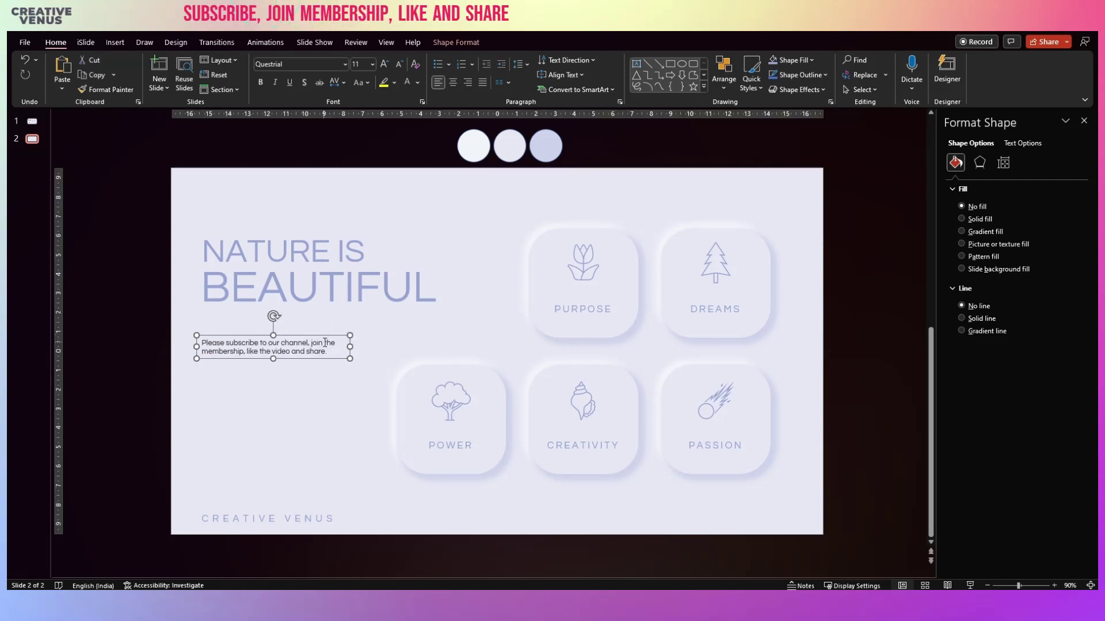
- Paste a second copy of the subscribe sentence on a new line
left_click(332, 351)
key("ctrl+a")
key("ctrl+c")
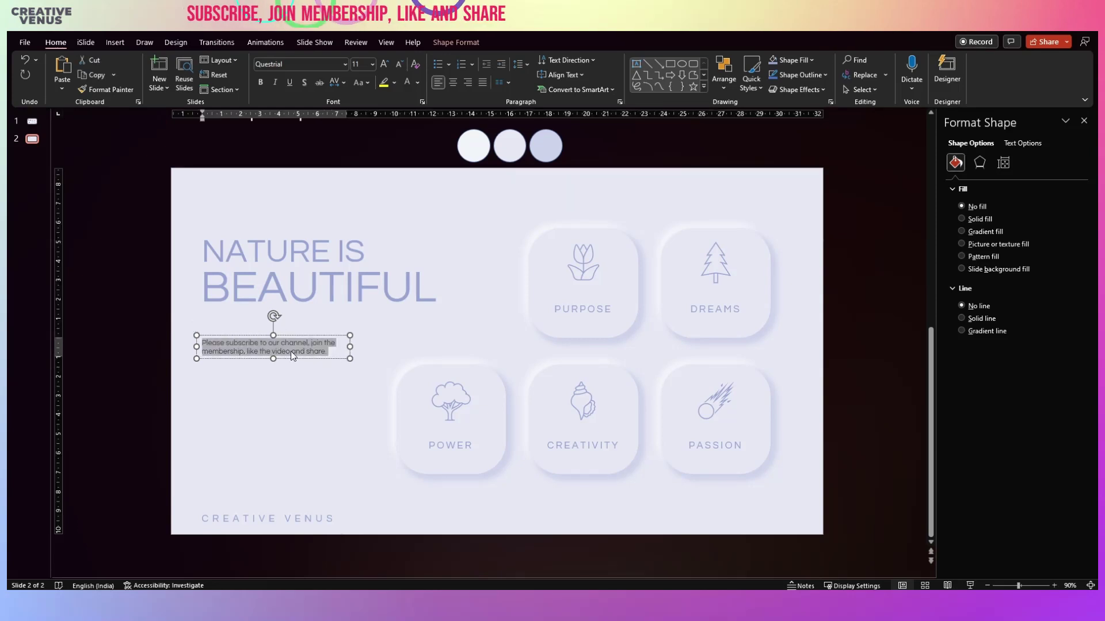
left_click(336, 355)
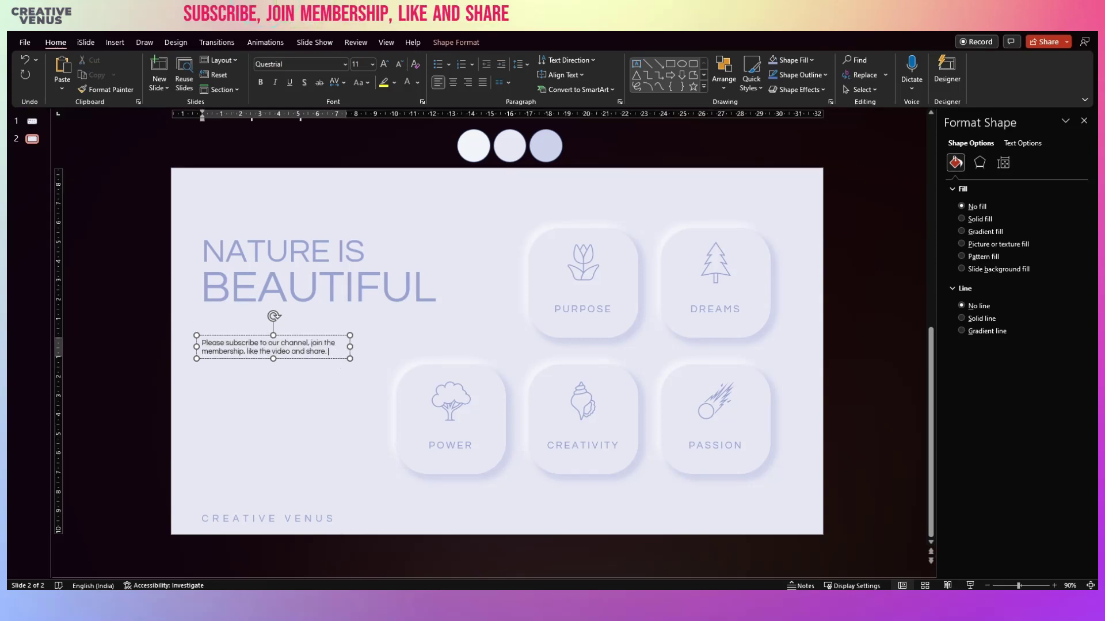
key("Return")
key("ctrl+v")
- Widen the paragraph box, justify the text and align it beneath the heading
mouse_move(349, 361)
left_mouse_down()
mouse_move(382, 359)
mouse_move(360, 360)
left_mouse_up()
left_click(483, 82)
left_click(329, 416)
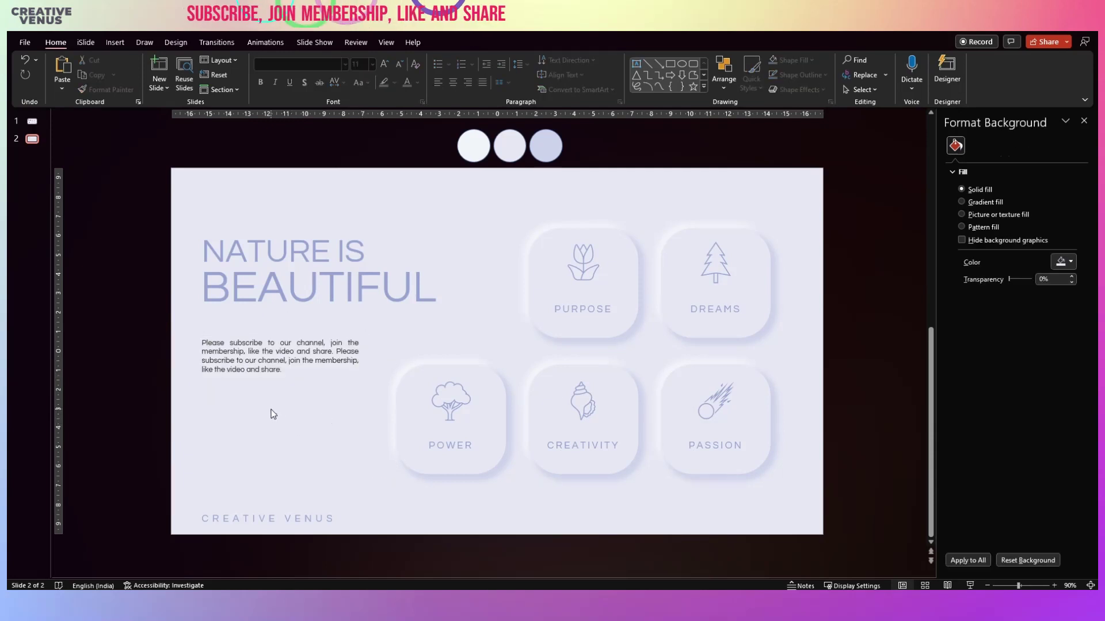
left_click(255, 384)
left_click_drag(256, 384, 257, 378)
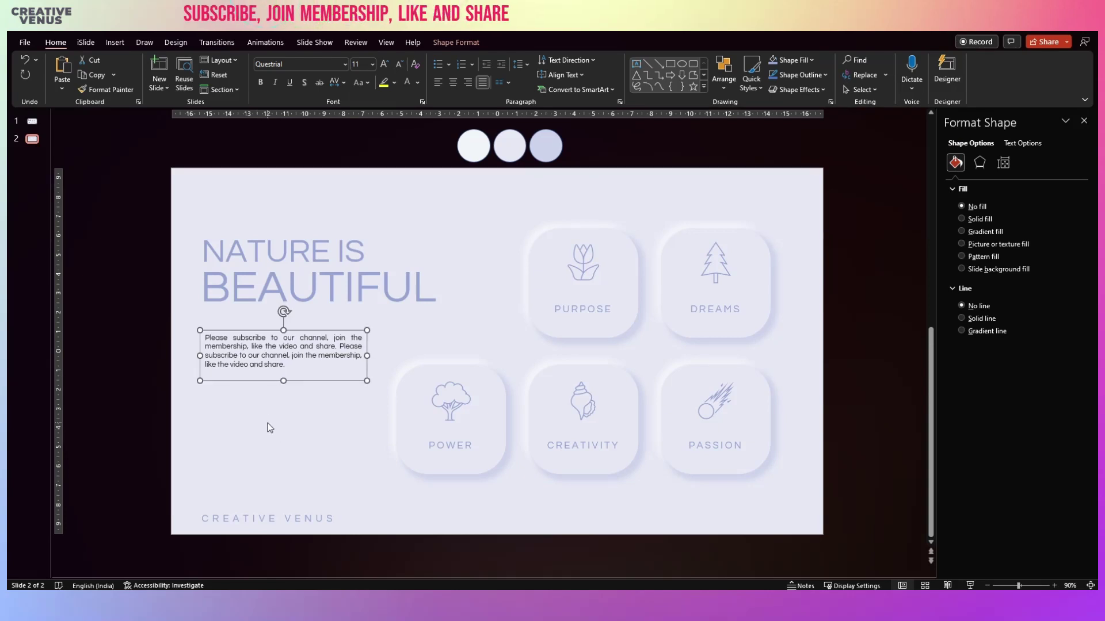
left_click(268, 424)
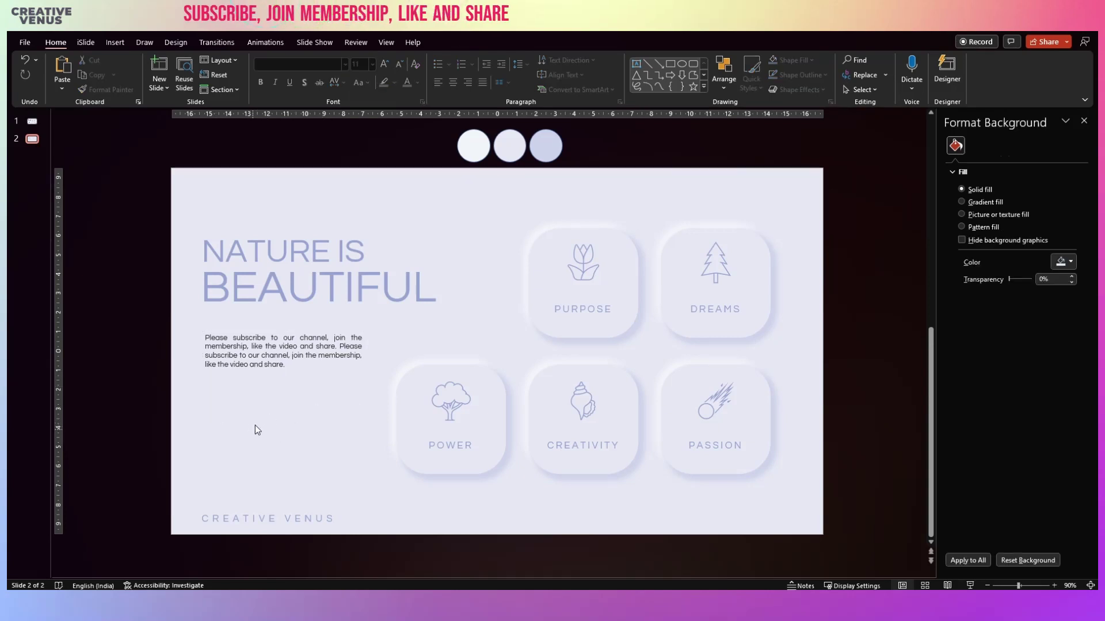
- Draw a rounded rectangle below the paragraph and round its ends into a pill
left_click(115, 42)
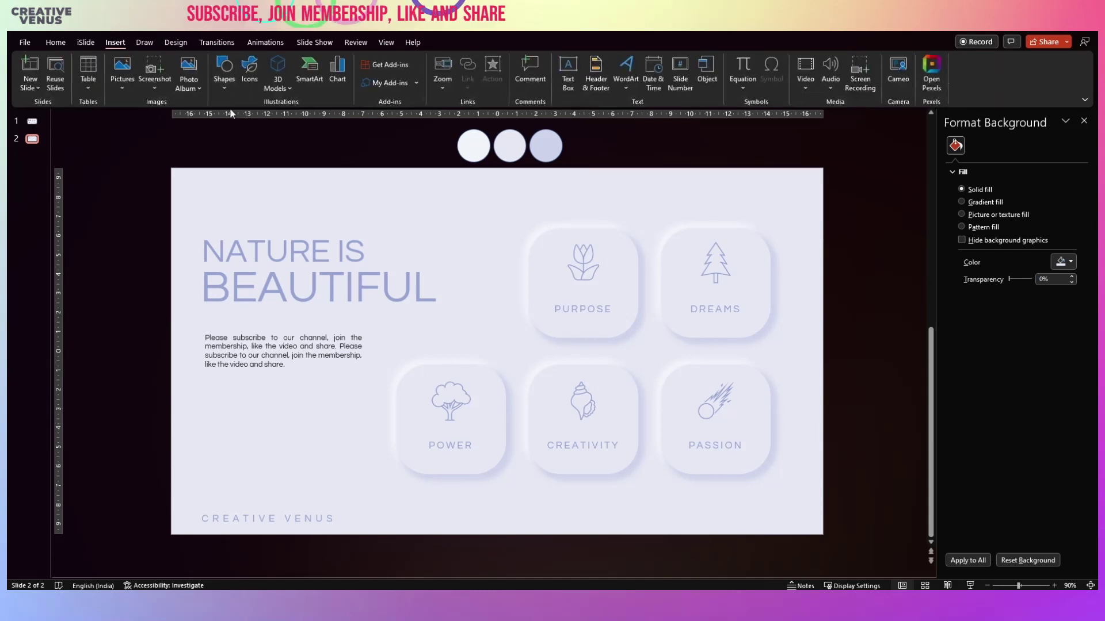
left_click(221, 92)
left_click(276, 122)
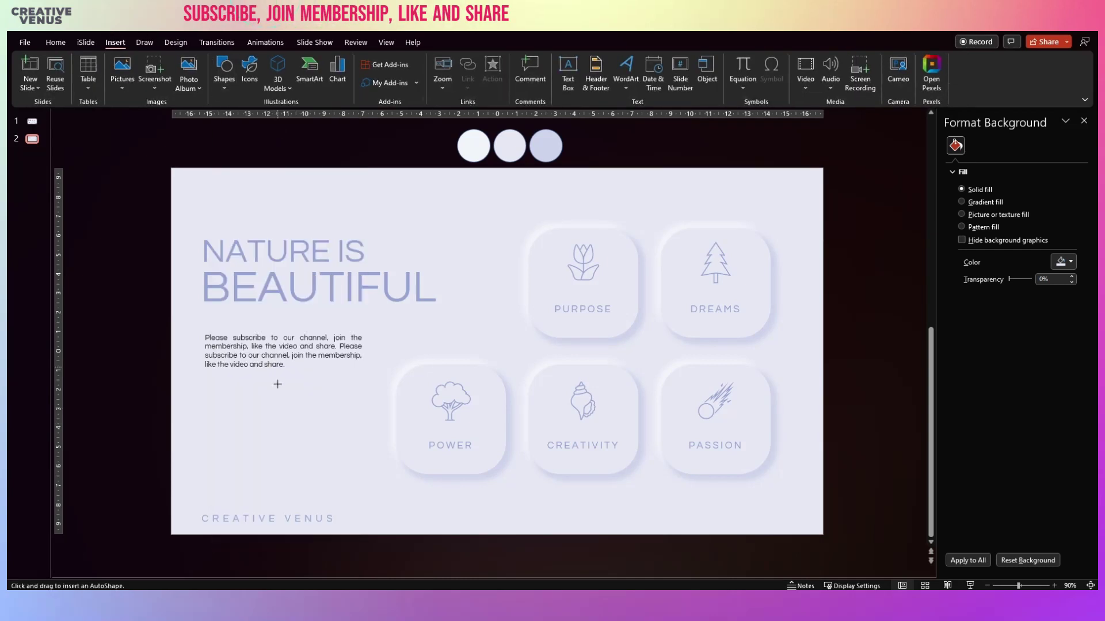
left_click_drag(209, 416, 314, 445)
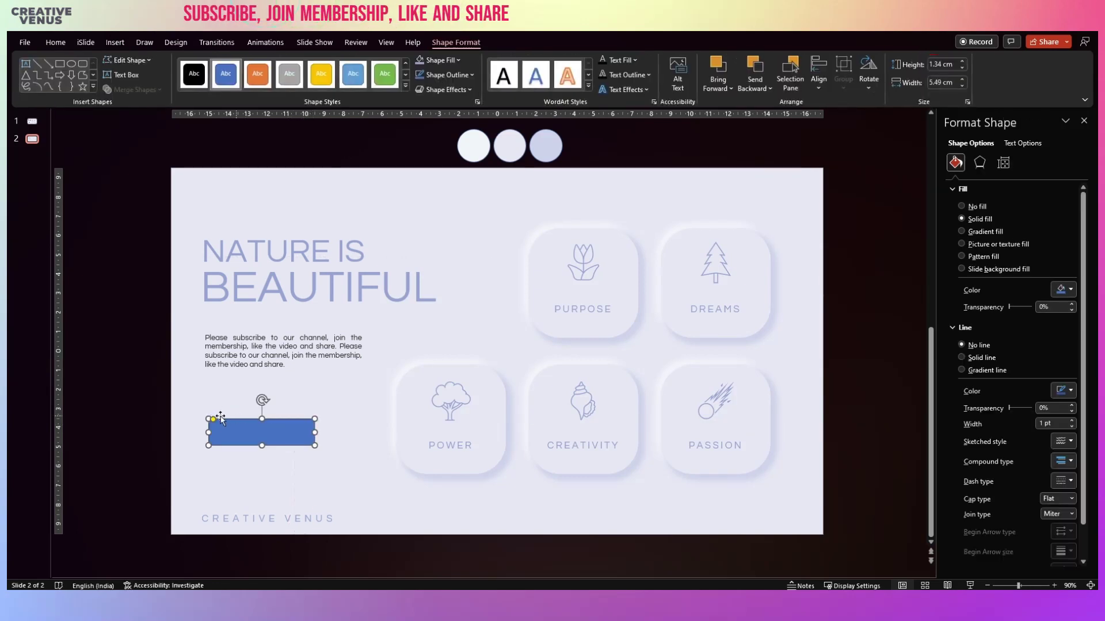
left_click_drag(214, 421, 289, 422)
- Give the pill no fill and a pale recent outline colour, then move it slightly up
left_click(979, 209)
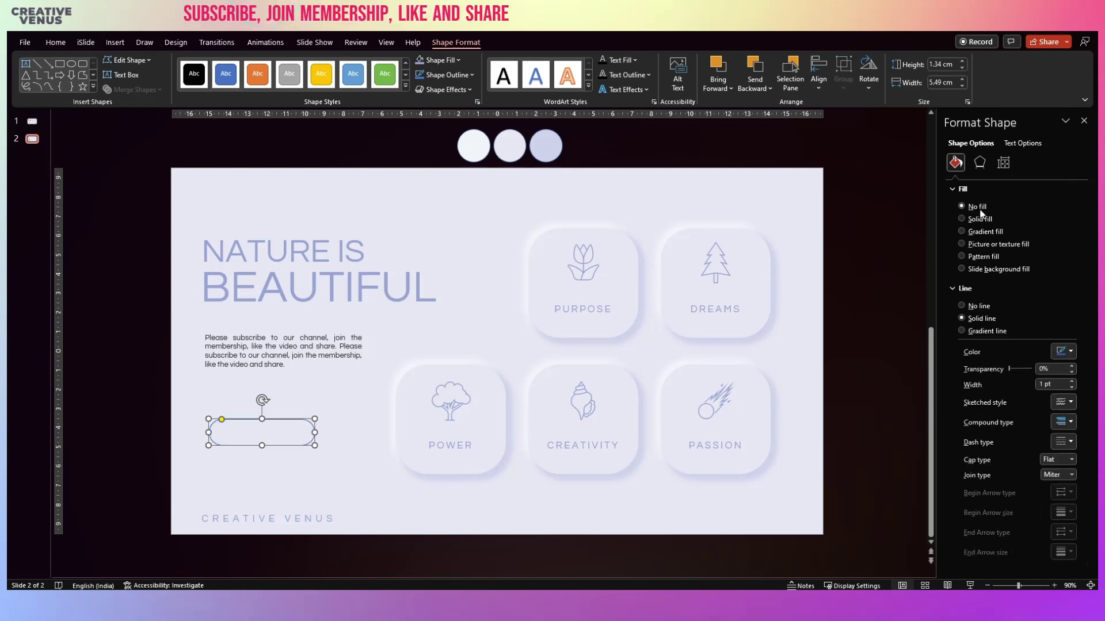
left_click(1064, 351)
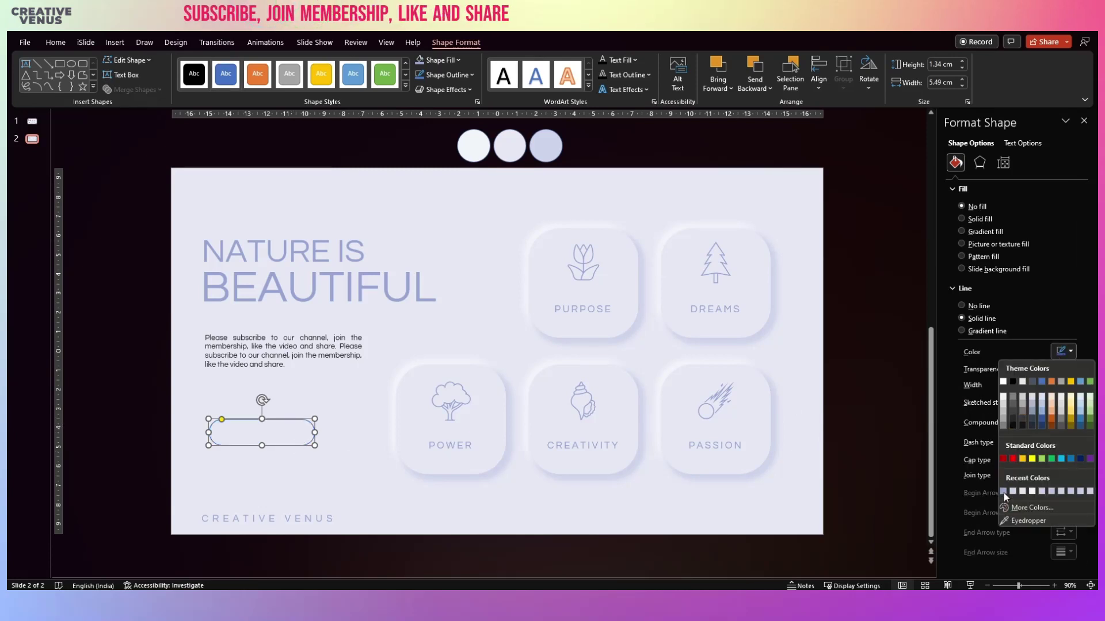
left_click(1004, 492)
left_click(284, 454)
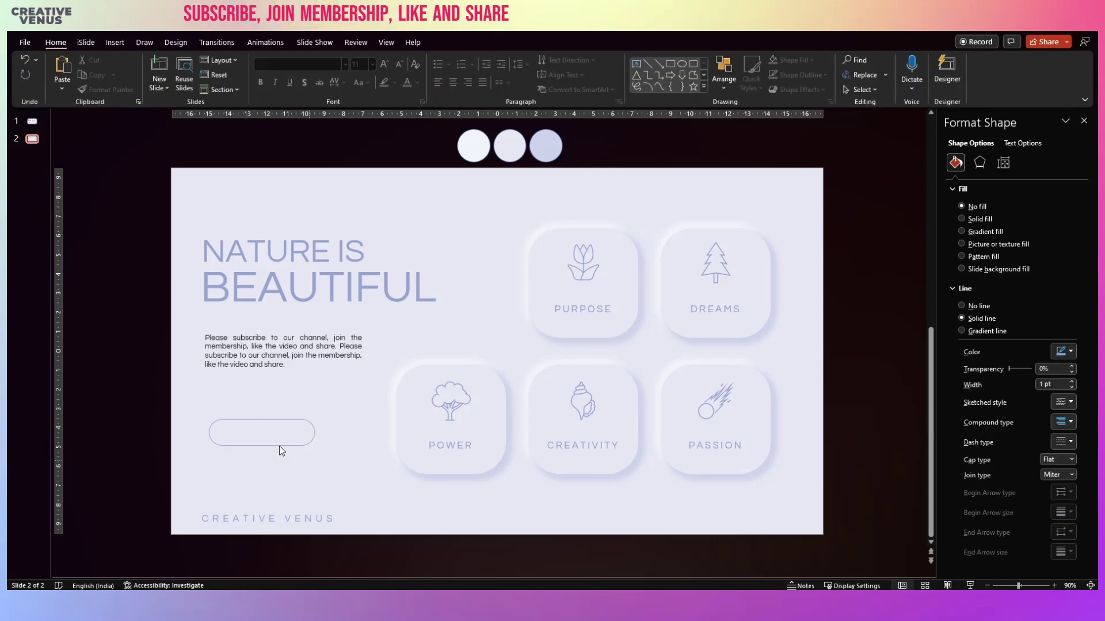
left_click_drag(282, 449, 277, 445)
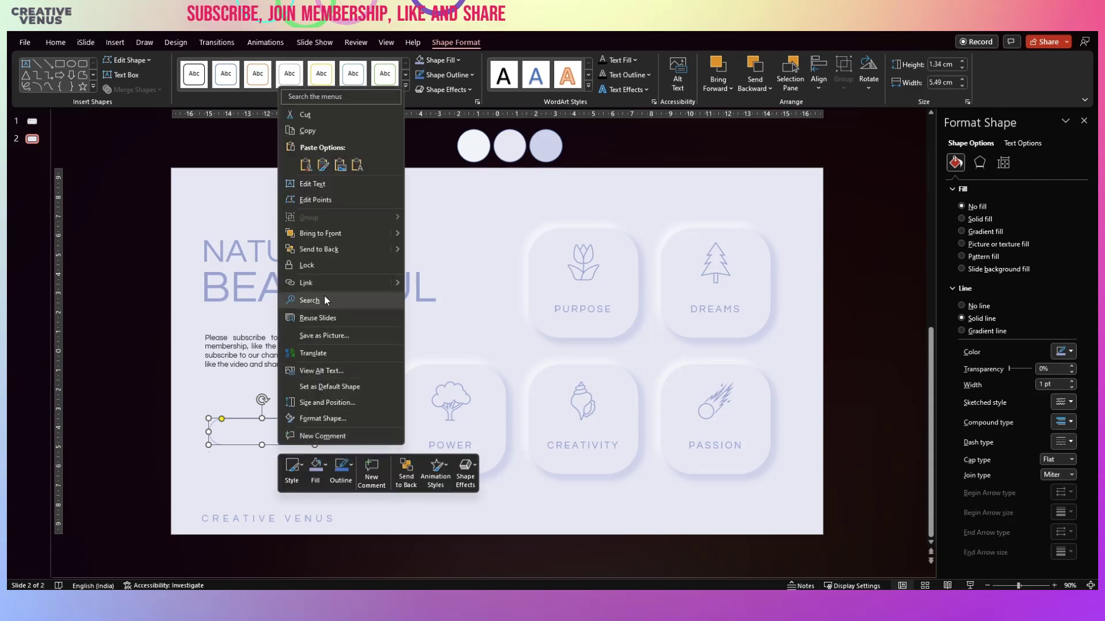
- Type DISCOVER in the pill and set it in the Questrial font
left_click(312, 184)
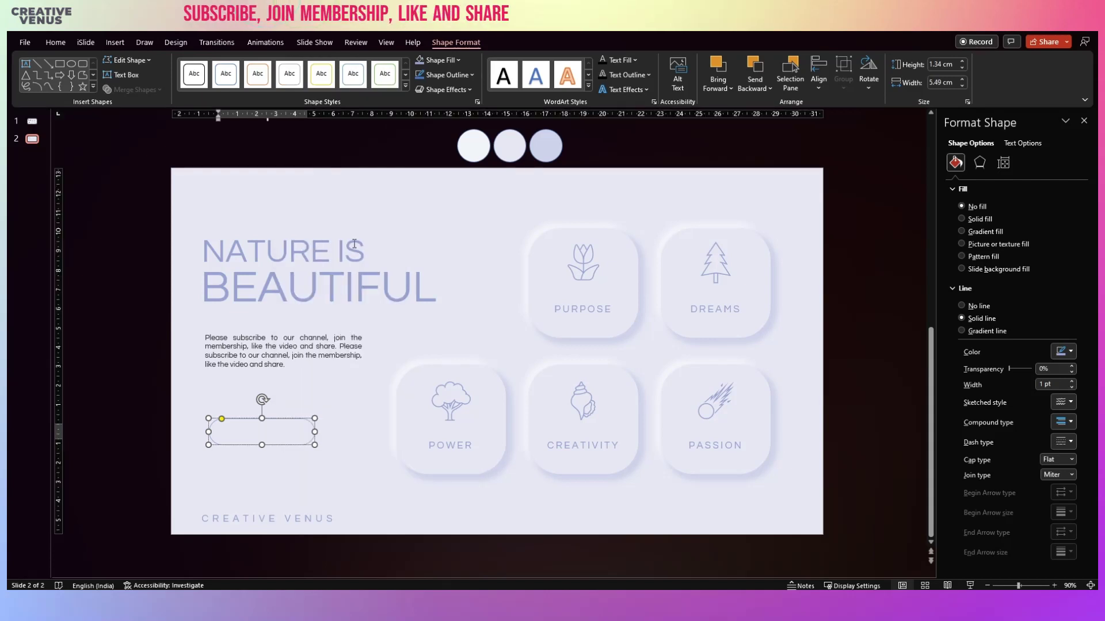
type("0")
key("ctrl+a")
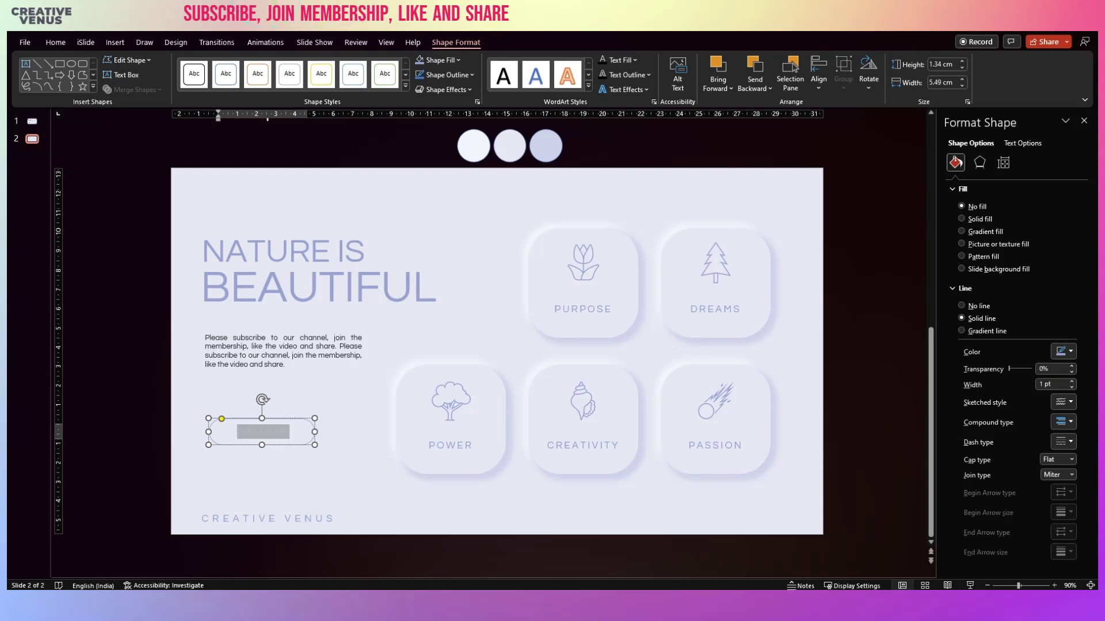
left_click(62, 42)
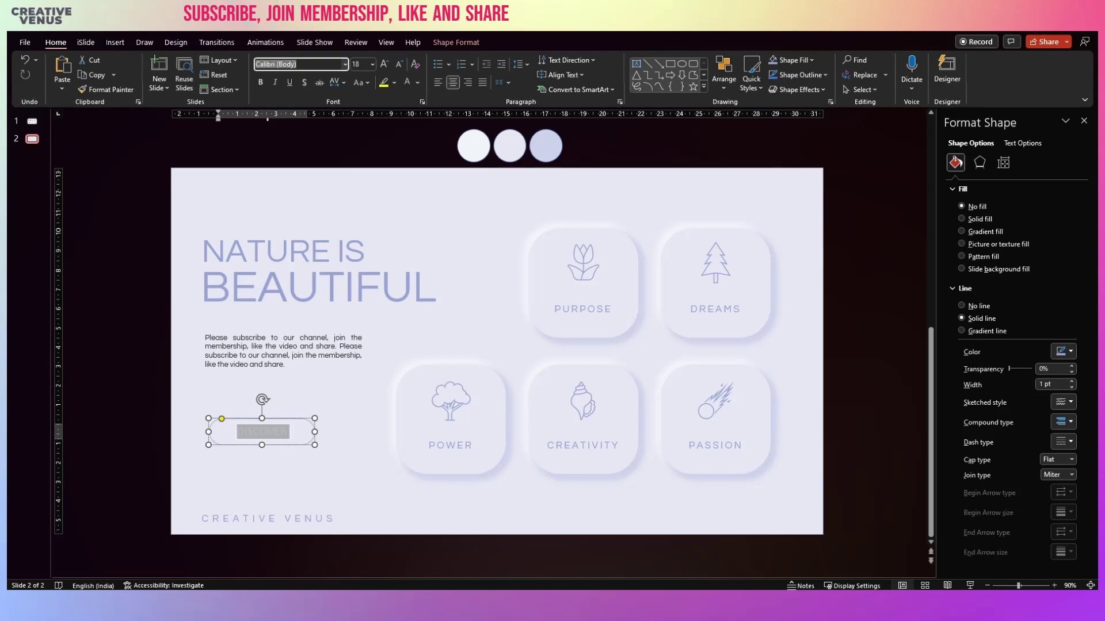
type("Questrial")
key("Return")
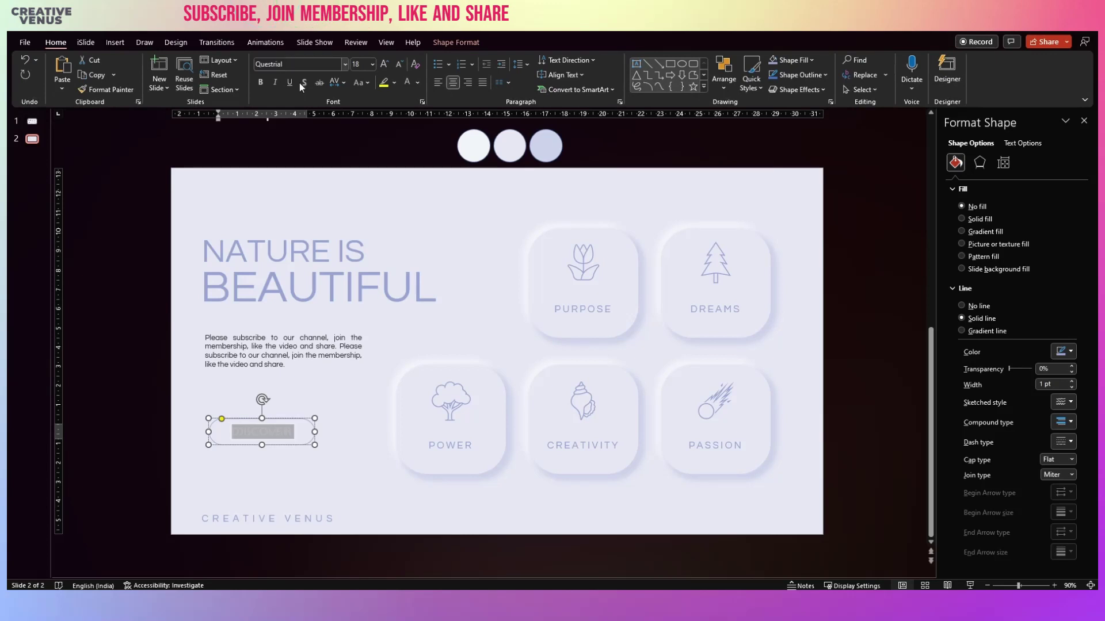
- Make DISCOVER periwinkle, loosely spaced, 16 pt and bold
left_click(417, 83)
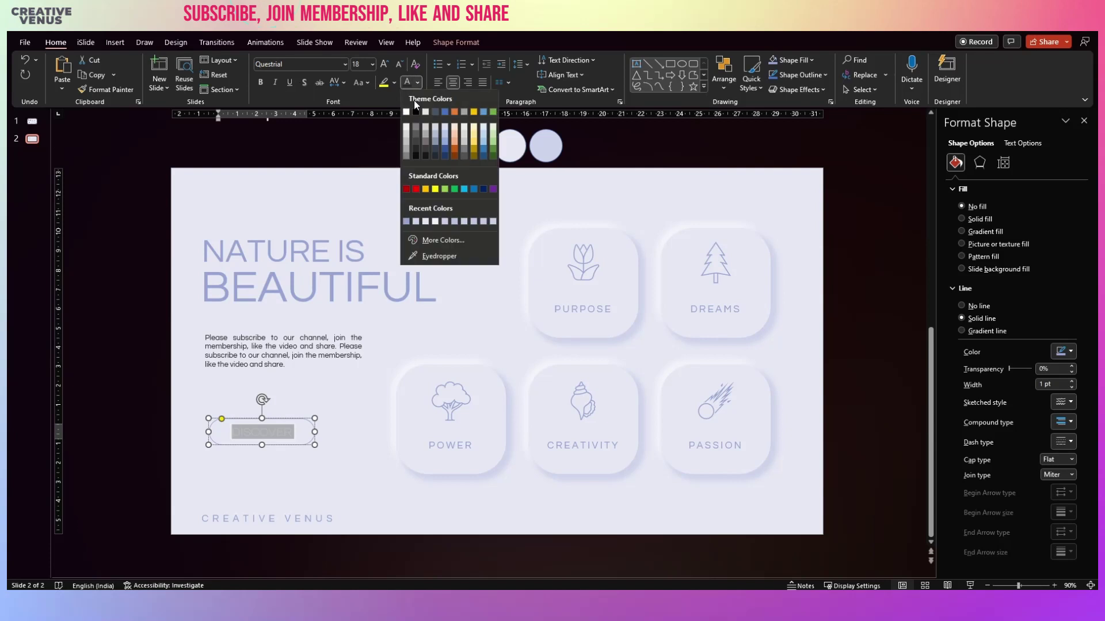
left_click(405, 221)
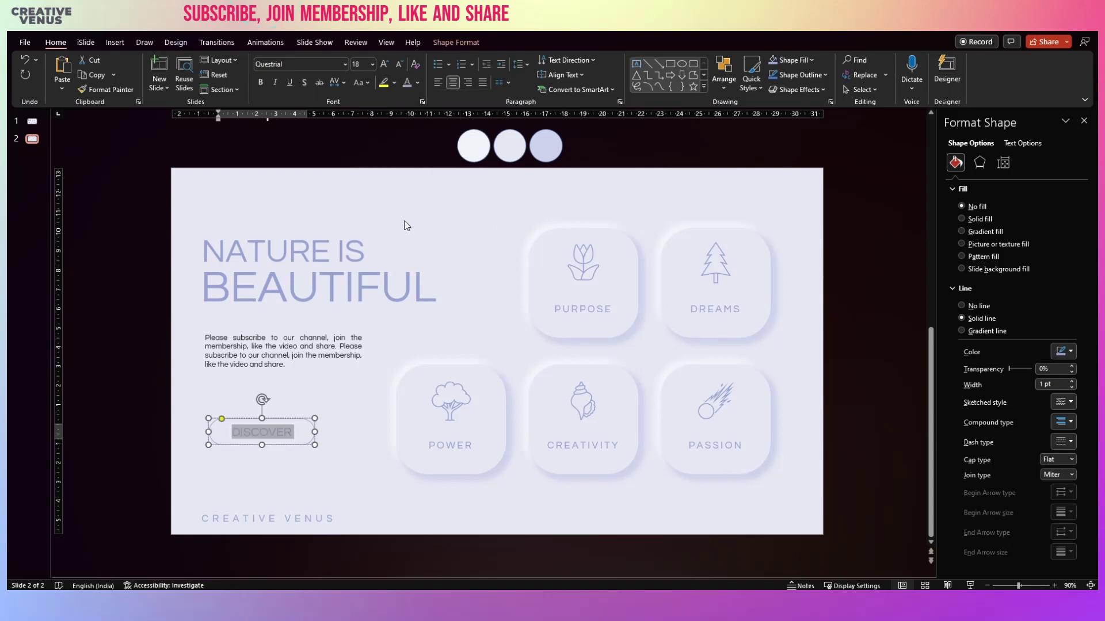
left_click(339, 84)
left_click(353, 151)
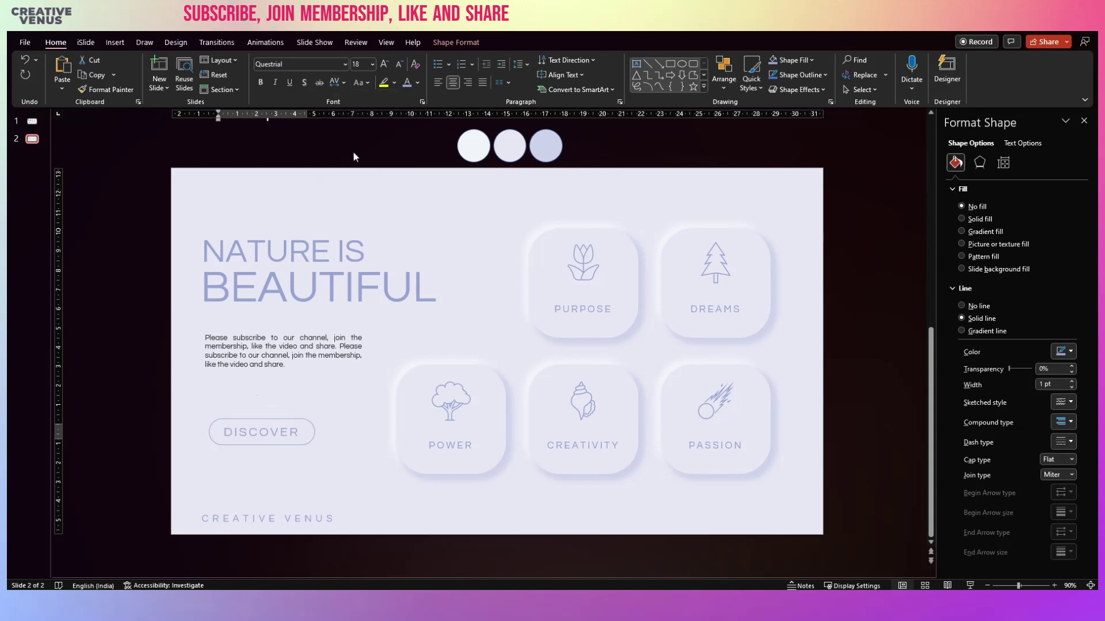
left_click(400, 64)
key("ctrl+b")
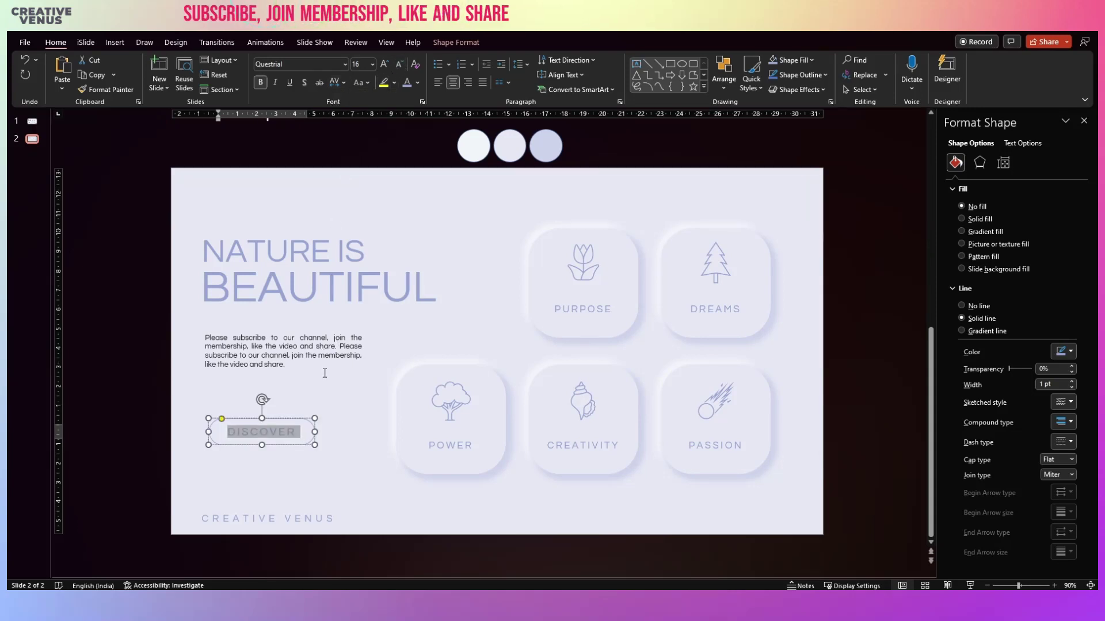
left_click(325, 407)
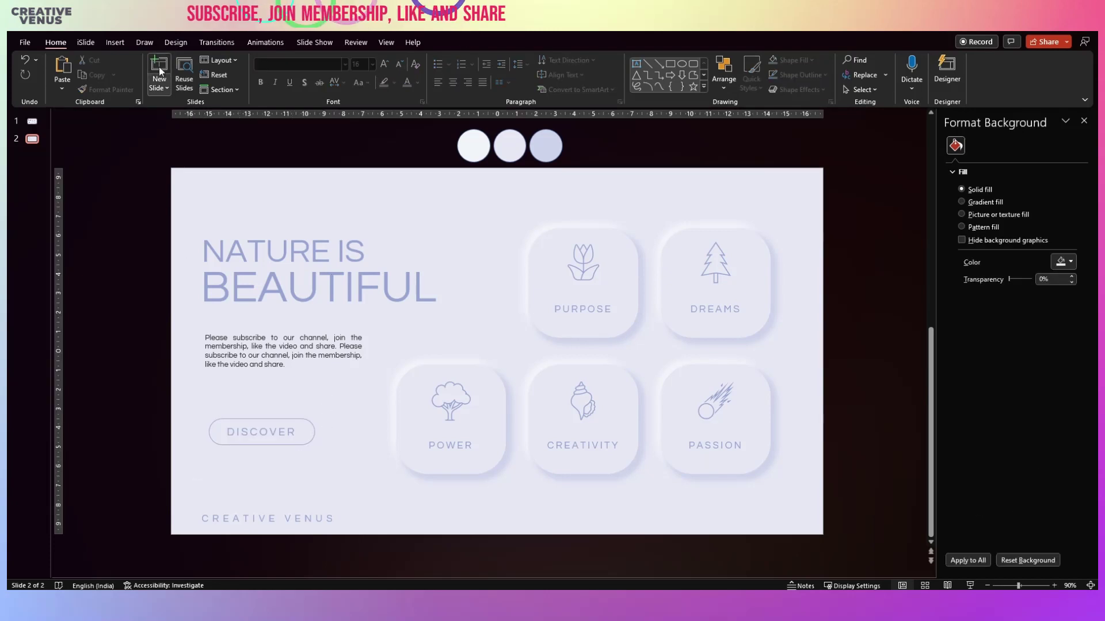
- Add a text box reading 'PAGE 04' at the slide's bottom right
left_click(113, 43)
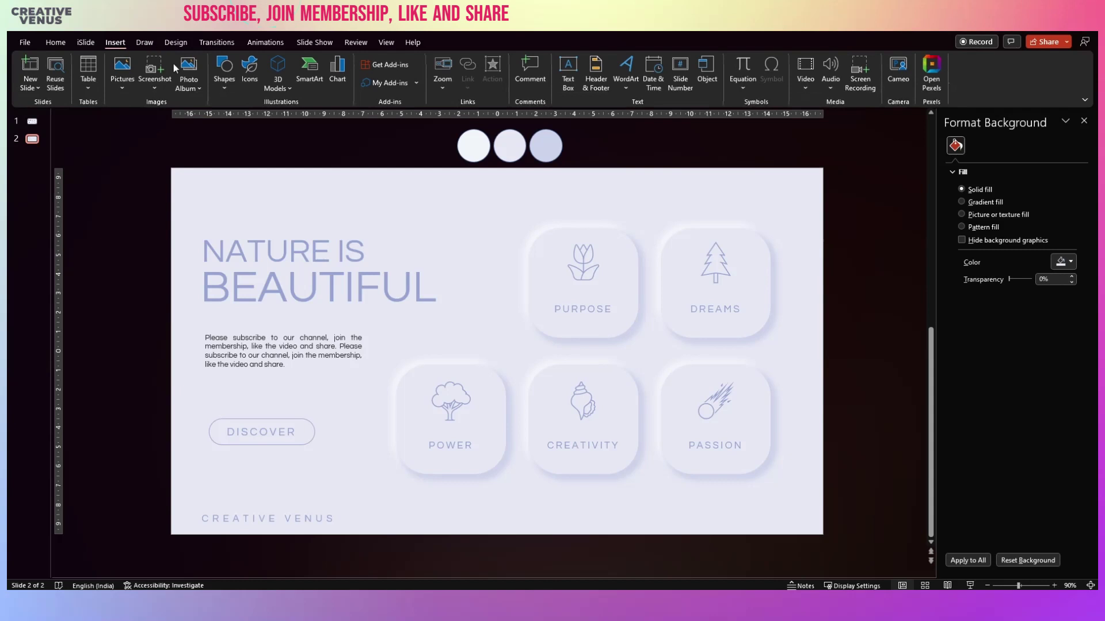
left_click(222, 93)
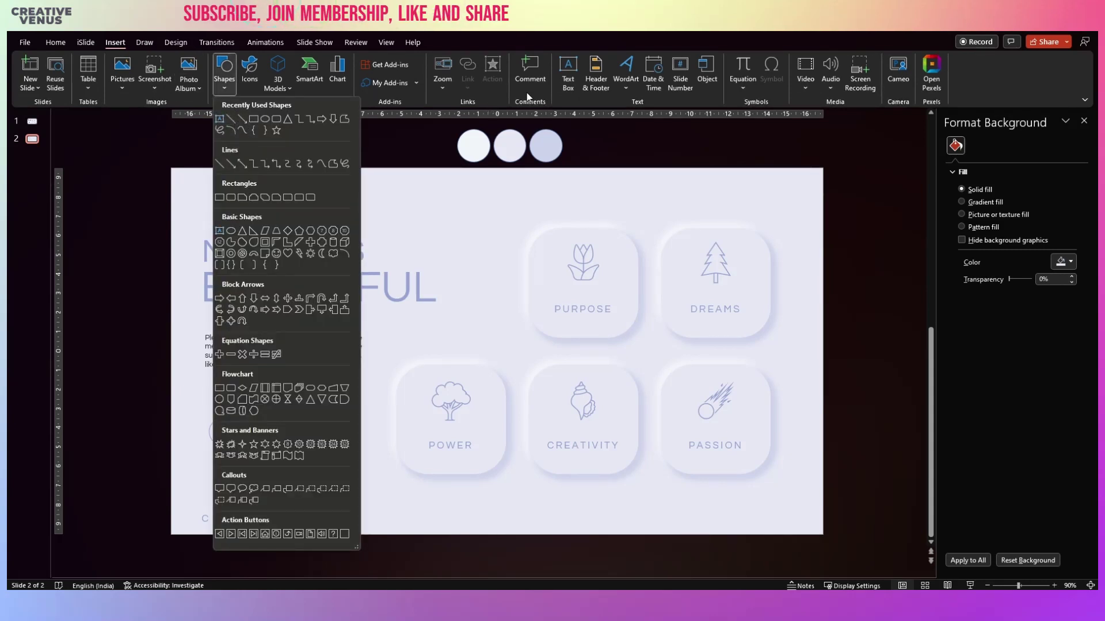
left_click(568, 89)
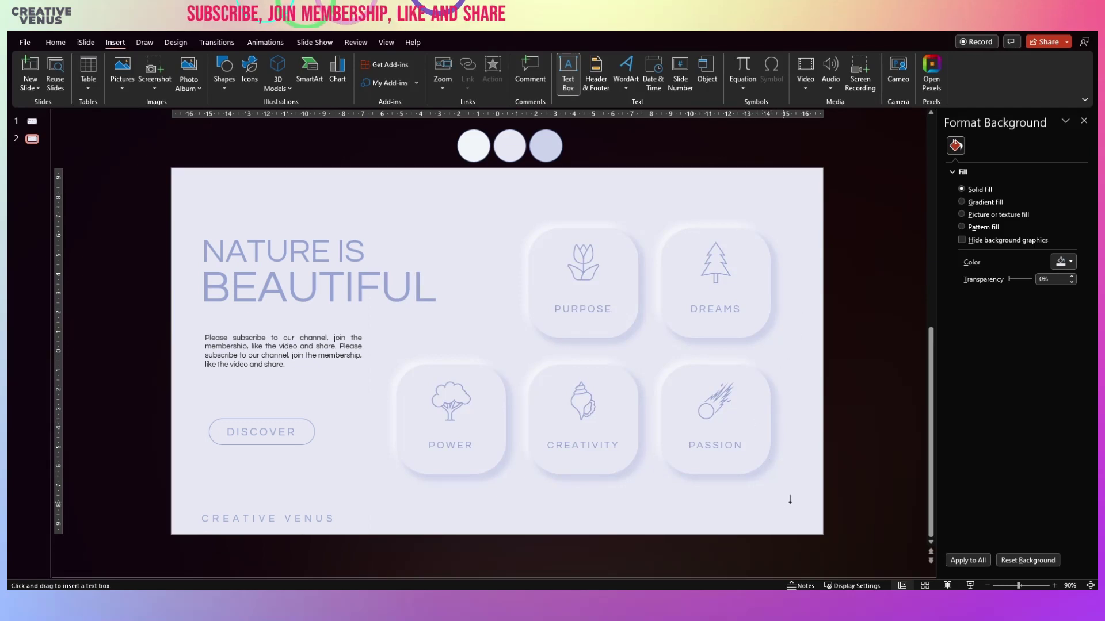
left_click_drag(728, 519, 809, 548)
type("PAGE ")
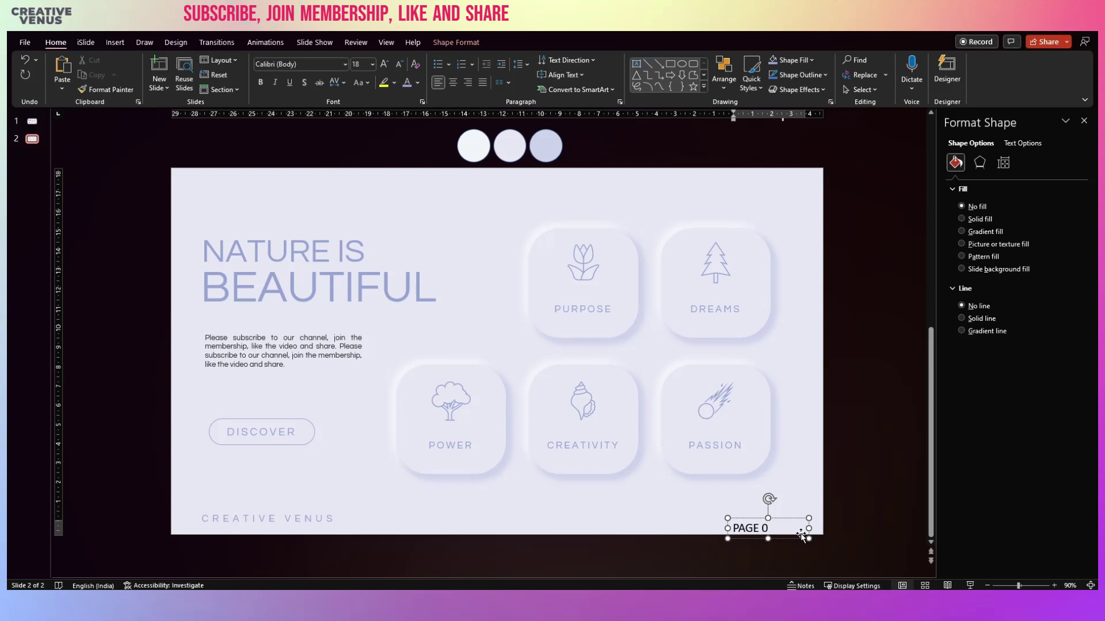
type("04")
- Set PAGE 04 to 11 pt Questrial, right-aligned, tucked into the bottom-right corner
key("ctrl+a")
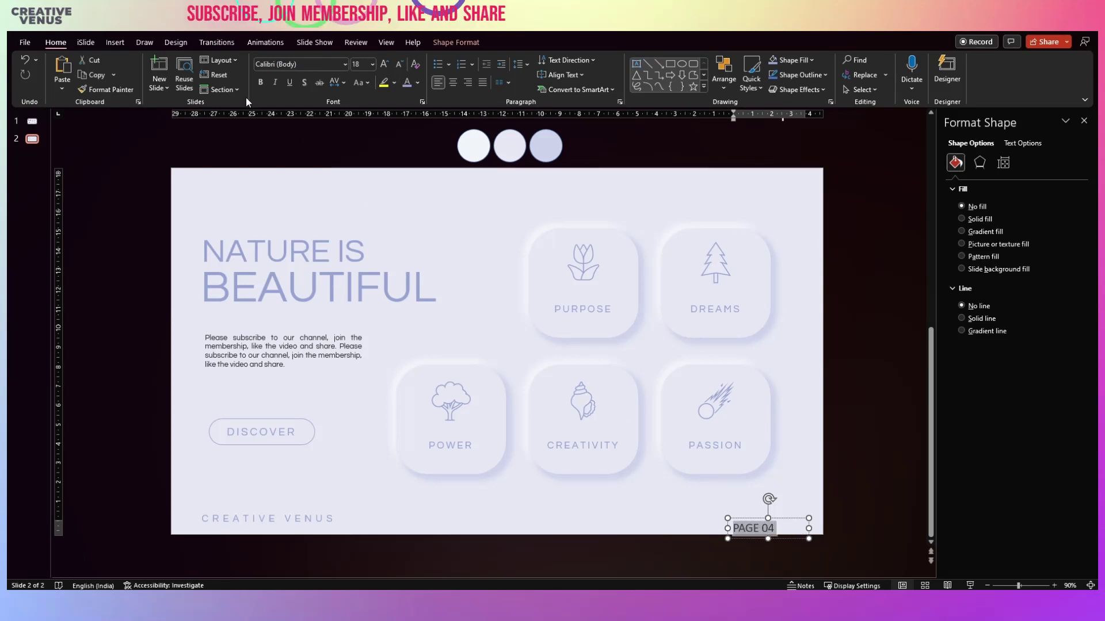
left_click(305, 65)
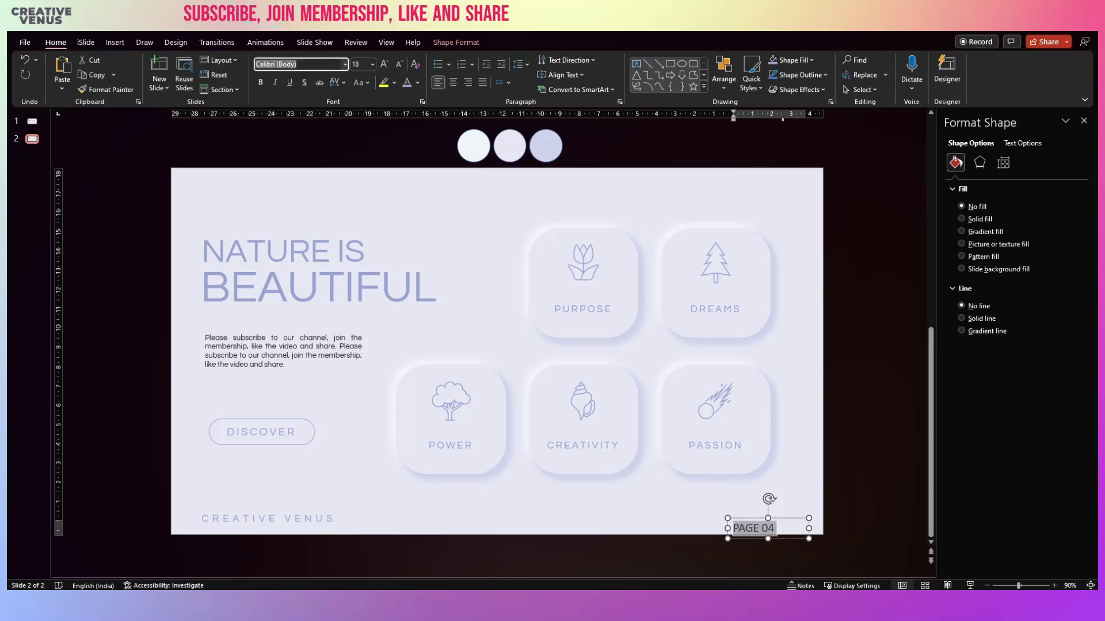
type("Questrial")
key("Return")
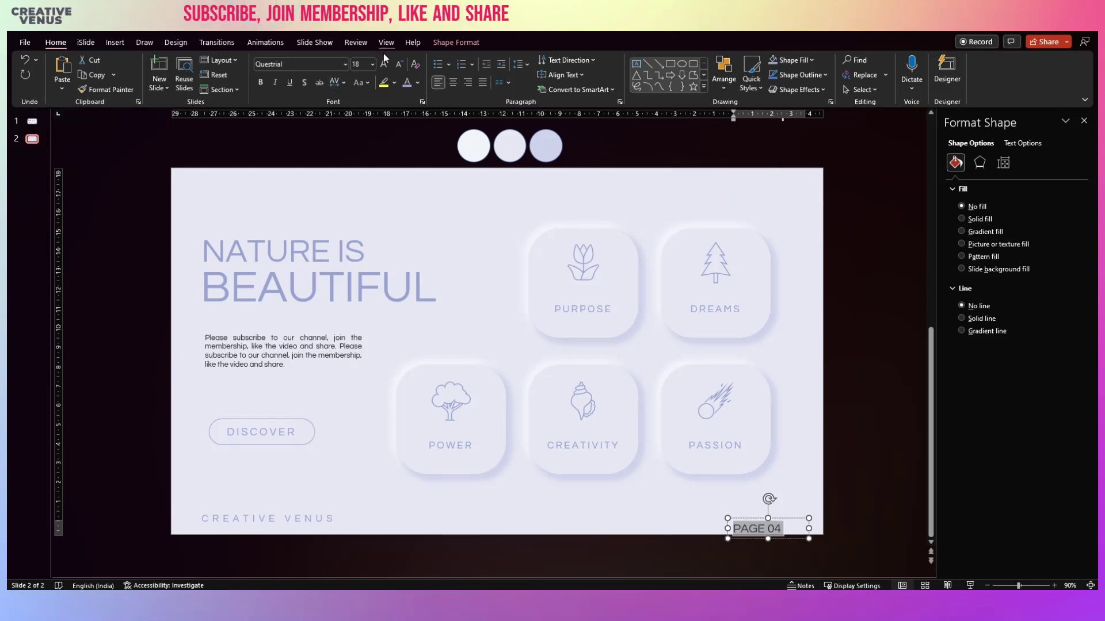
left_click(399, 64)
left_click(399, 64)
left_click(398, 64)
left_click(399, 64)
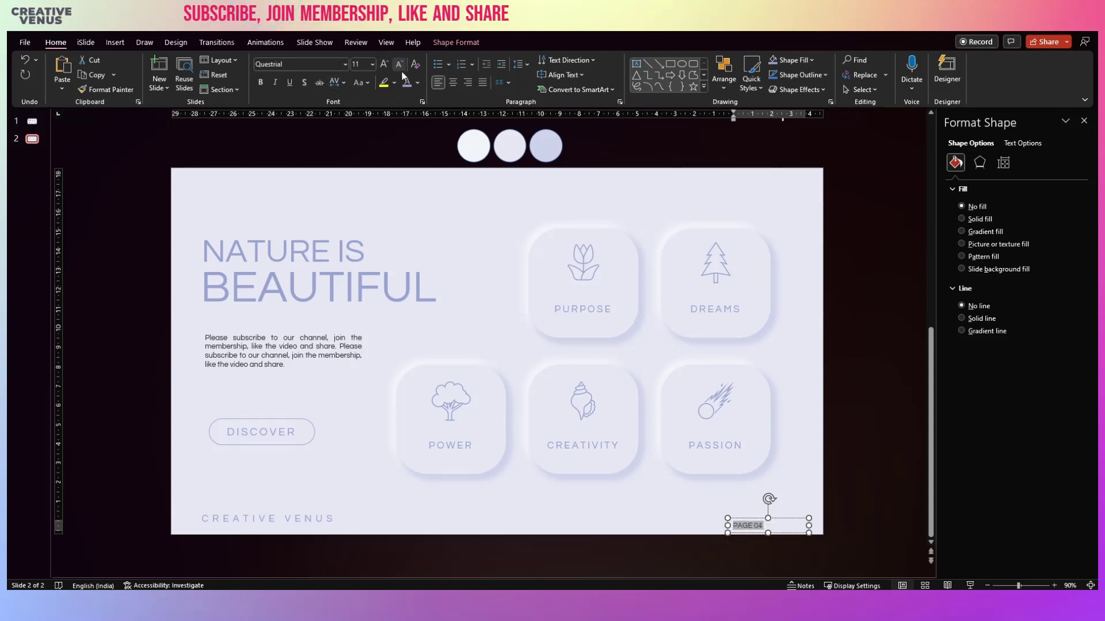
left_click(468, 84)
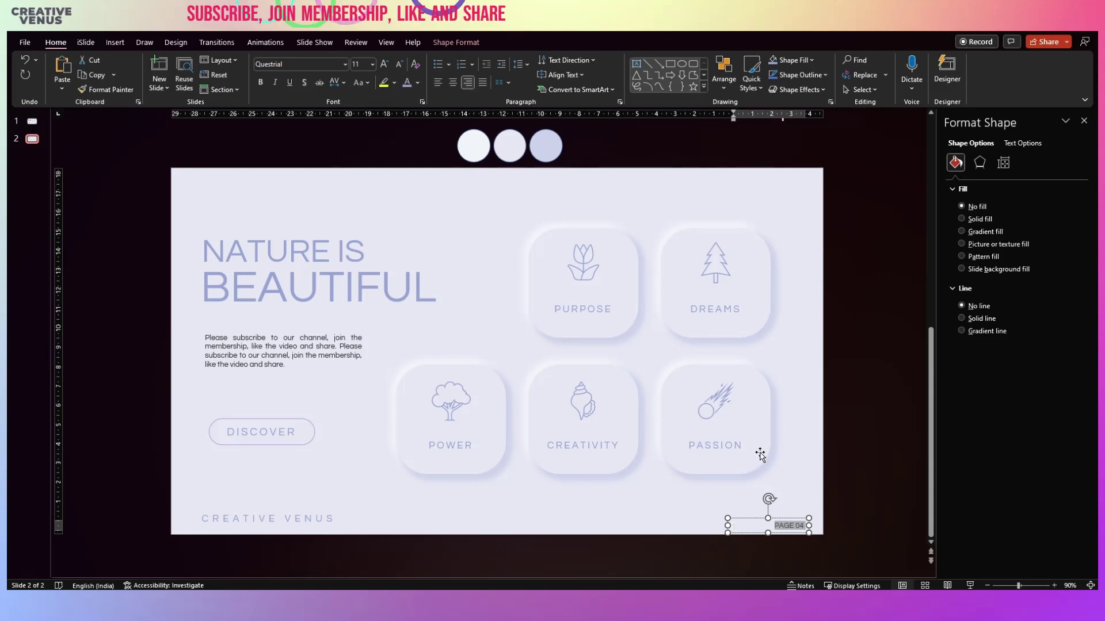
left_click_drag(793, 517, 800, 511)
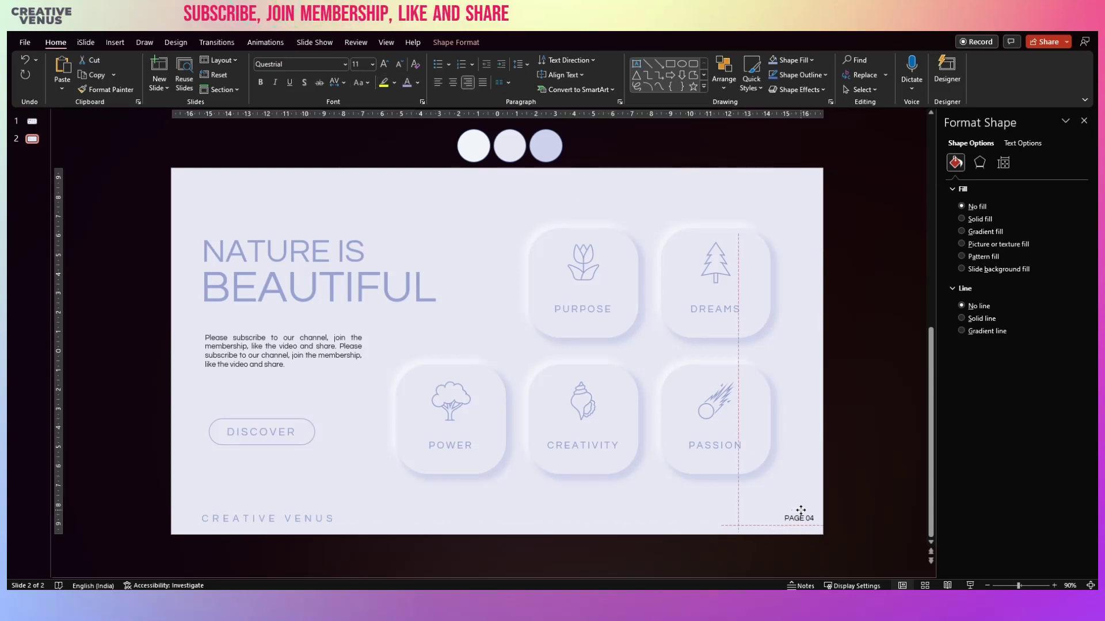
- Draw a small rectangle over the PAGE 04 label
left_click(114, 49)
left_click(224, 80)
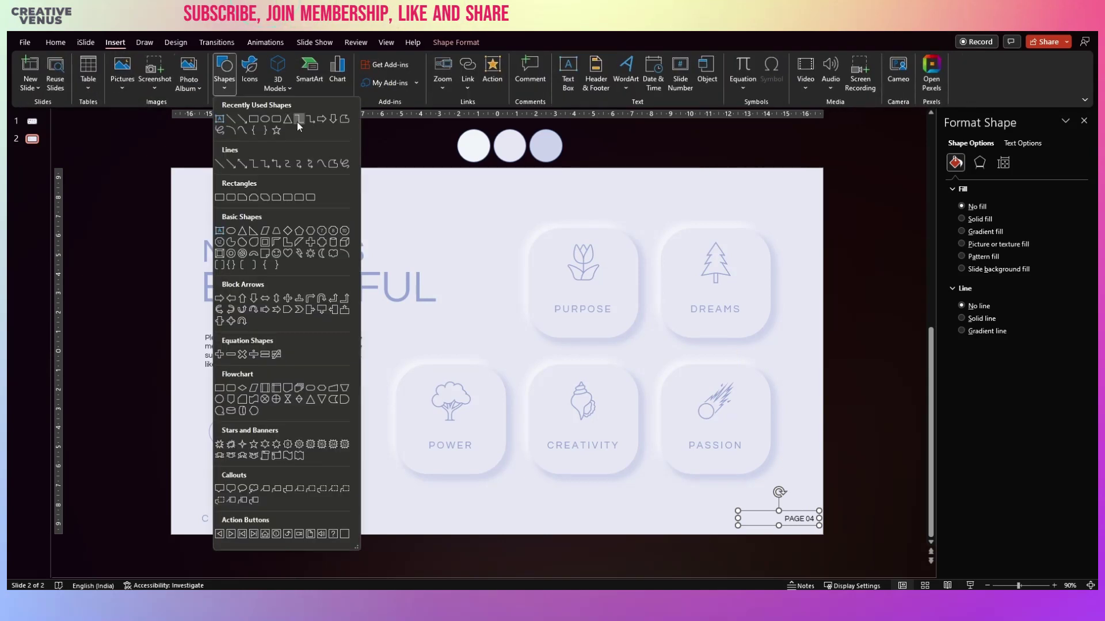
left_click(253, 119)
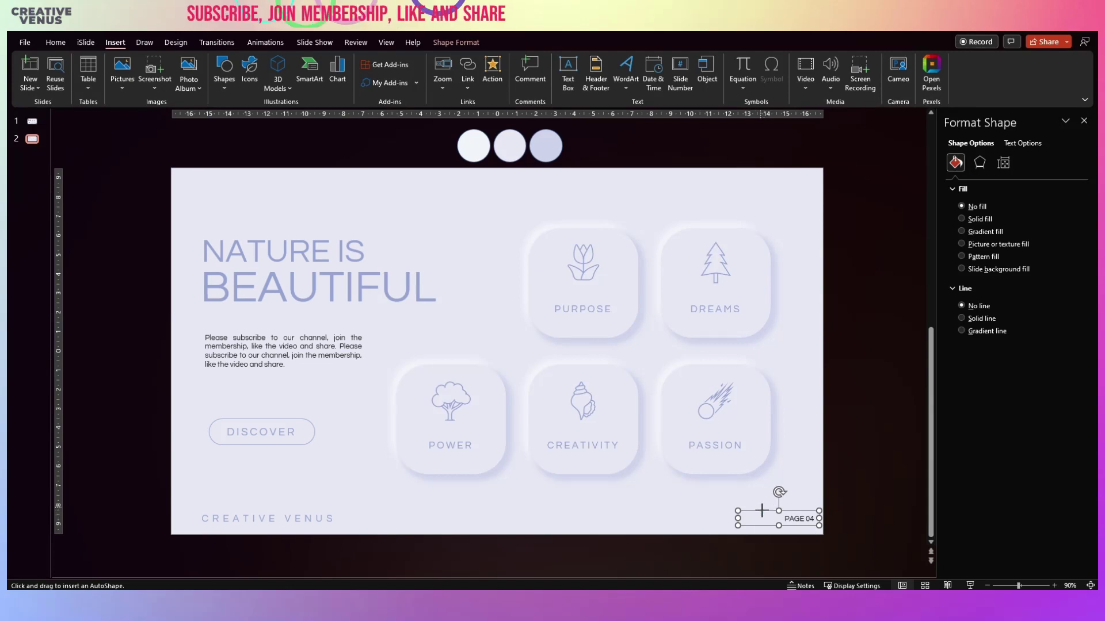
left_click_drag(791, 522, 823, 527)
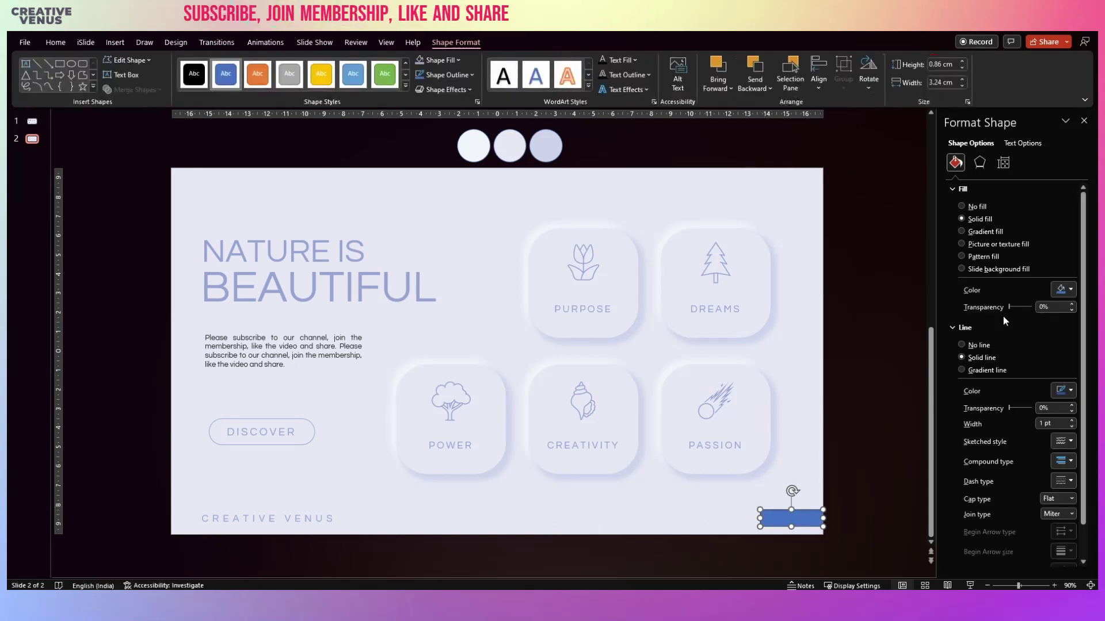
- Give the rectangle no outline and the recent lavender fill, and send it to the back
left_click(976, 347)
left_click(1063, 289)
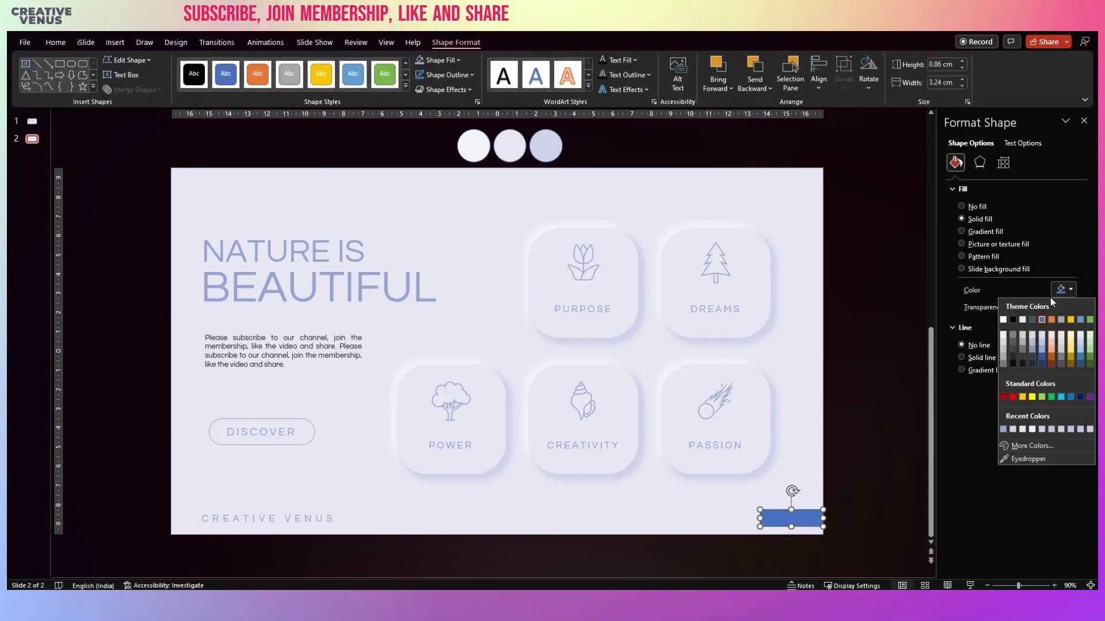
left_click(1005, 429)
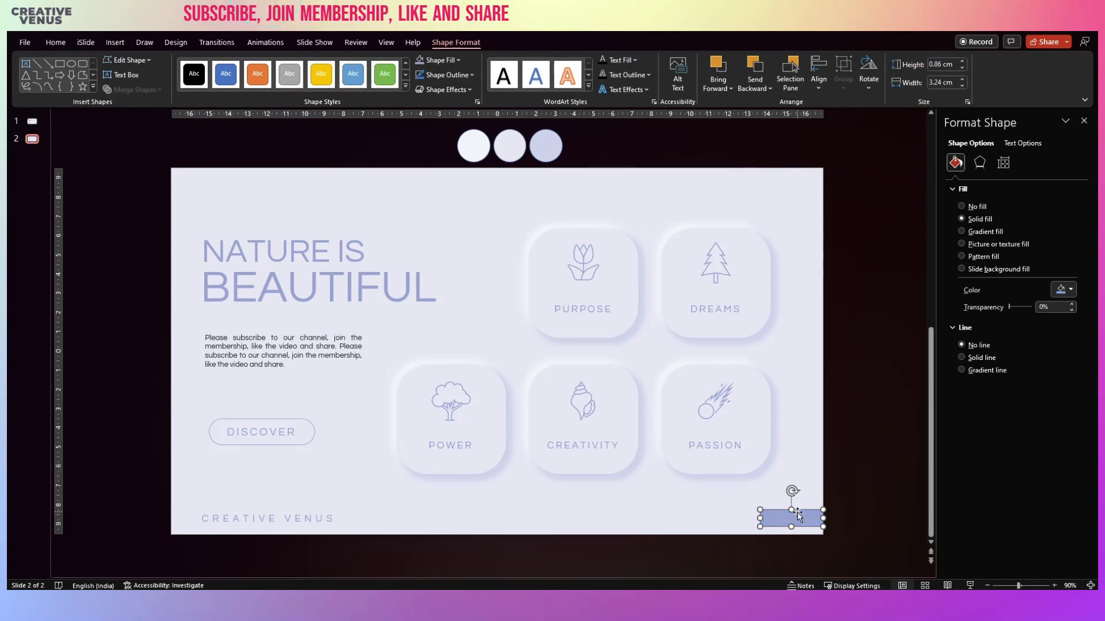
right_click(799, 515)
left_click(841, 319)
left_click(855, 487)
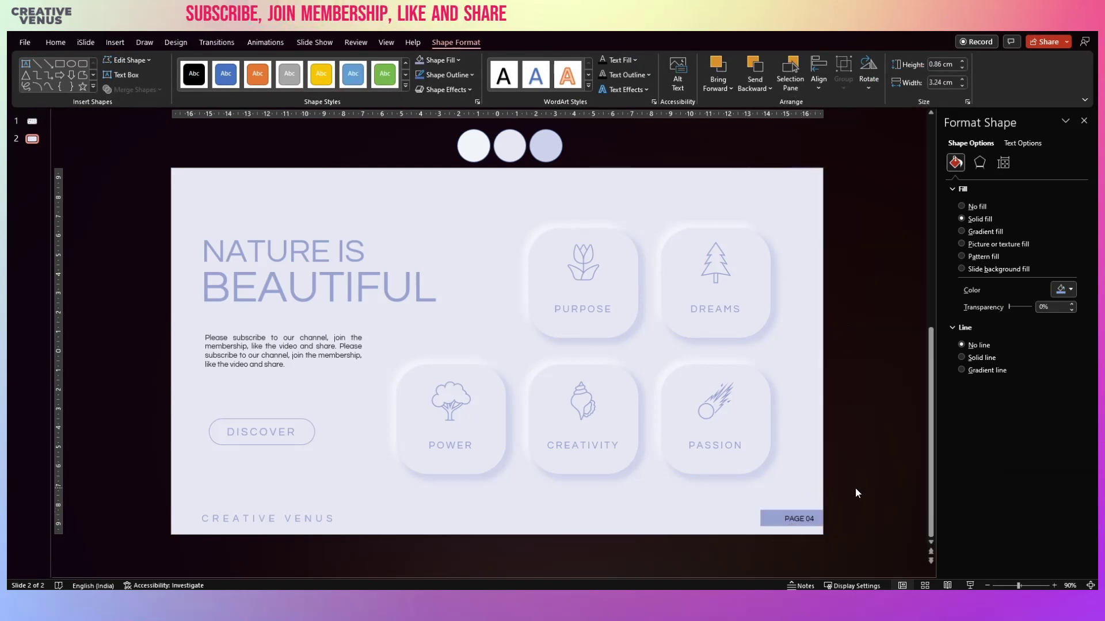
- Make the PAGE 04 text white
left_click(801, 518)
left_click(713, 513)
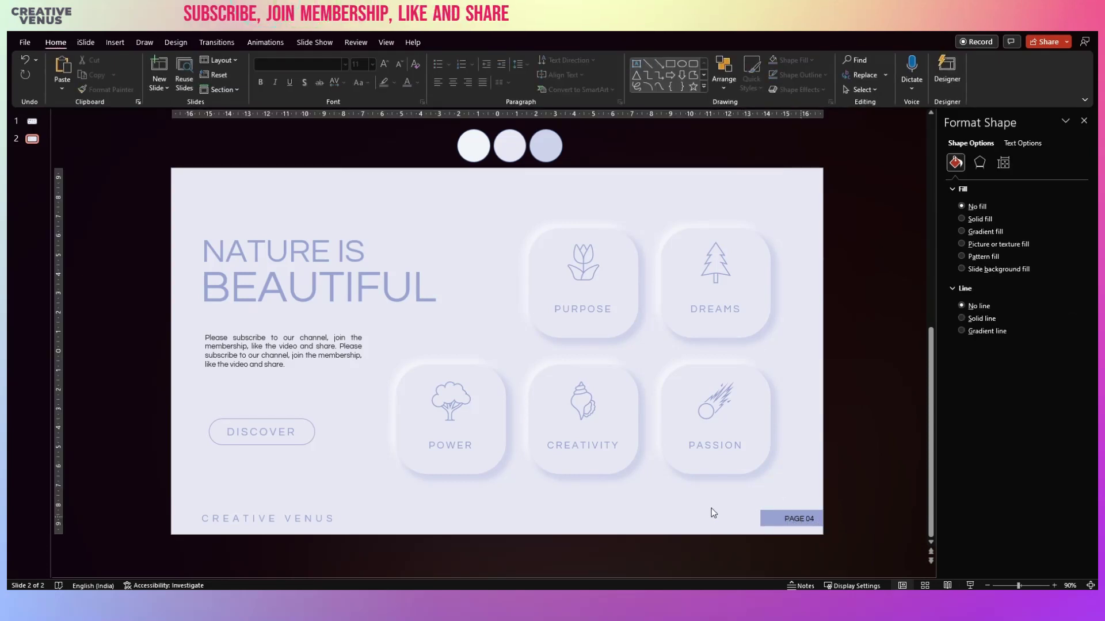
left_click(777, 514)
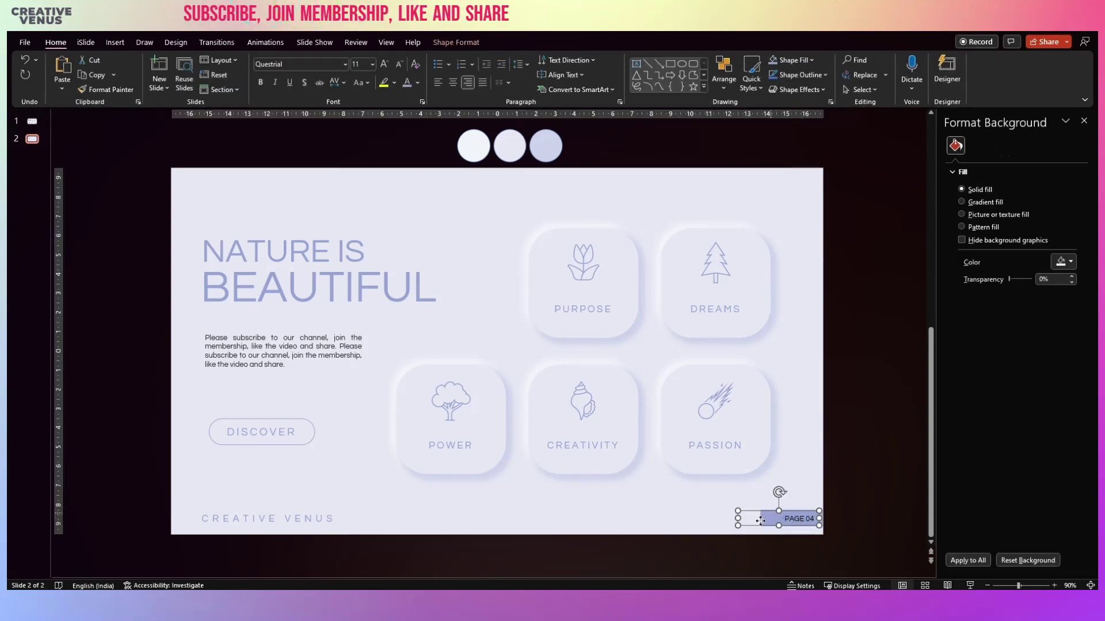
left_click(753, 519)
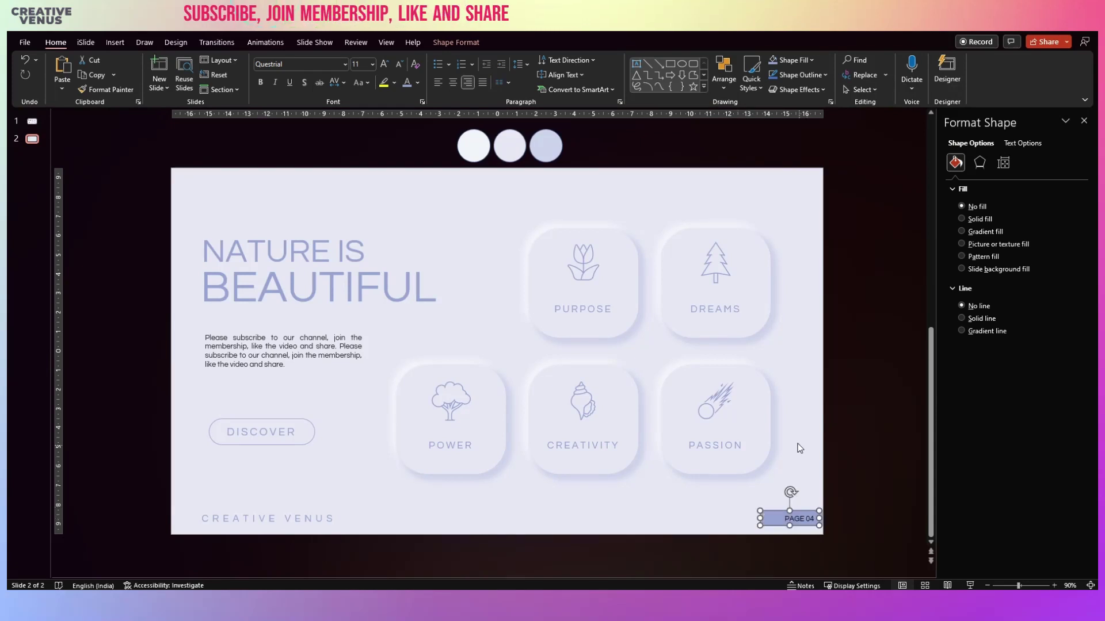
left_click(417, 82)
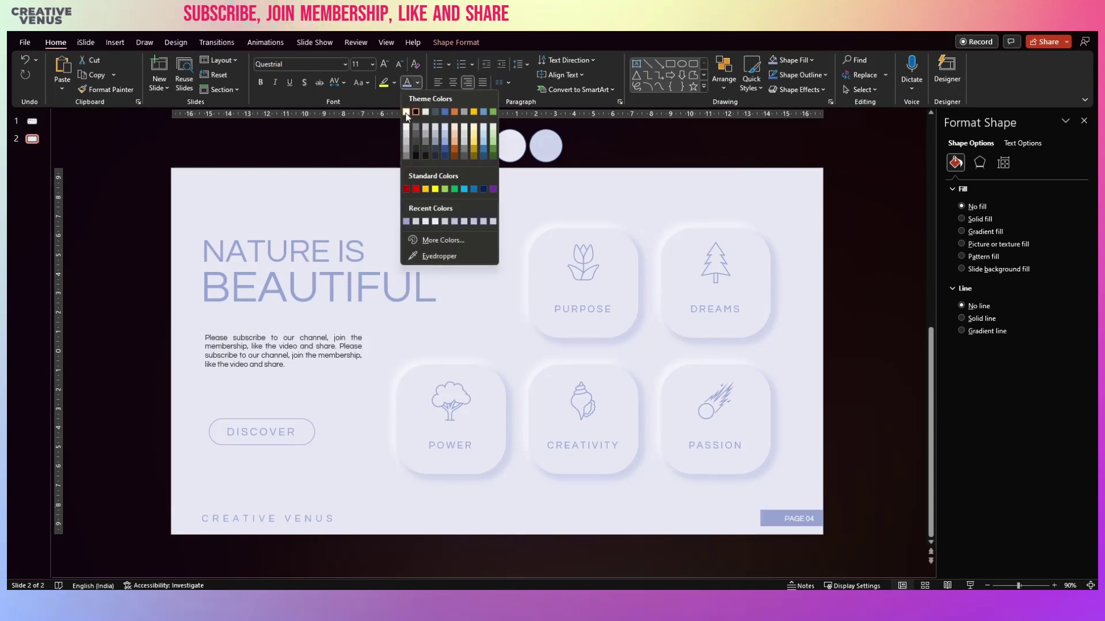
left_click(406, 113)
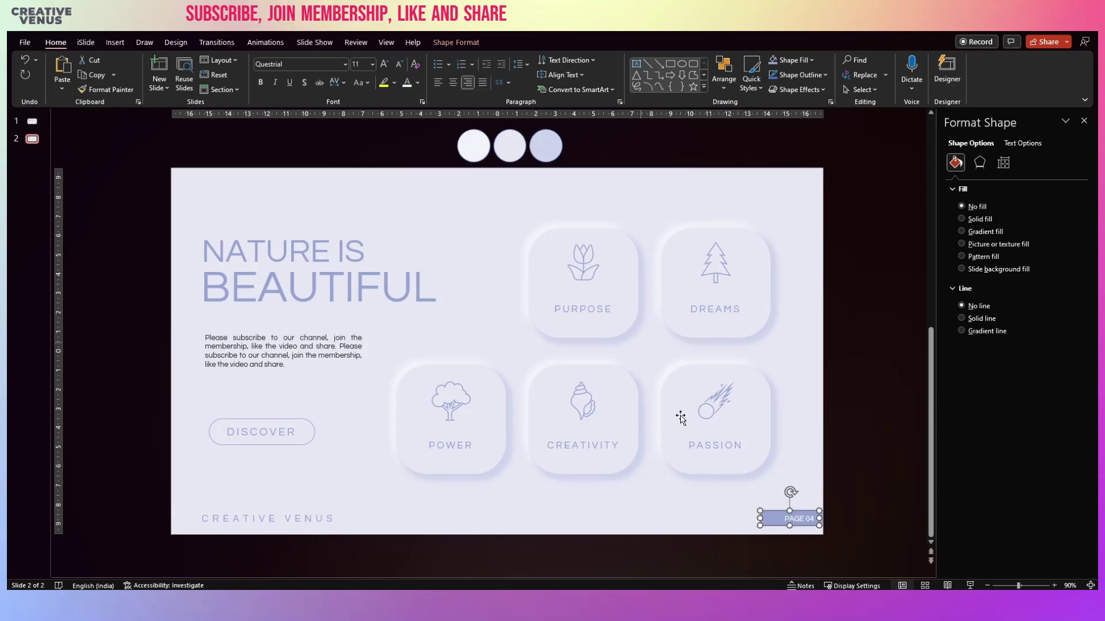
left_click(749, 522)
- Narrow the lavender bar to fit around PAGE 04
left_click(760, 517)
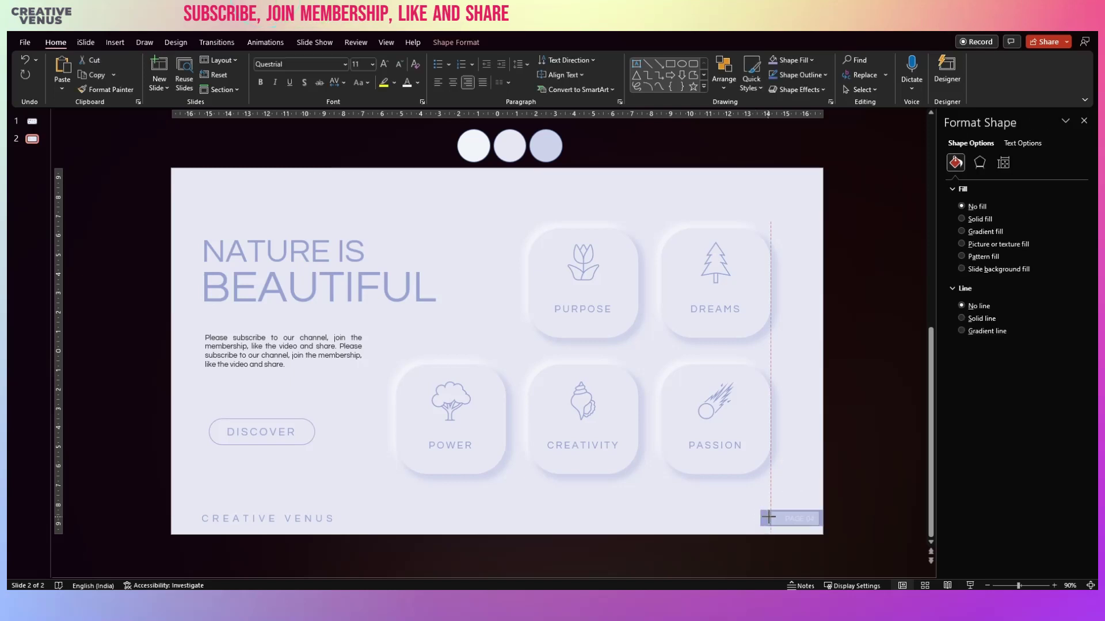
left_click(865, 531)
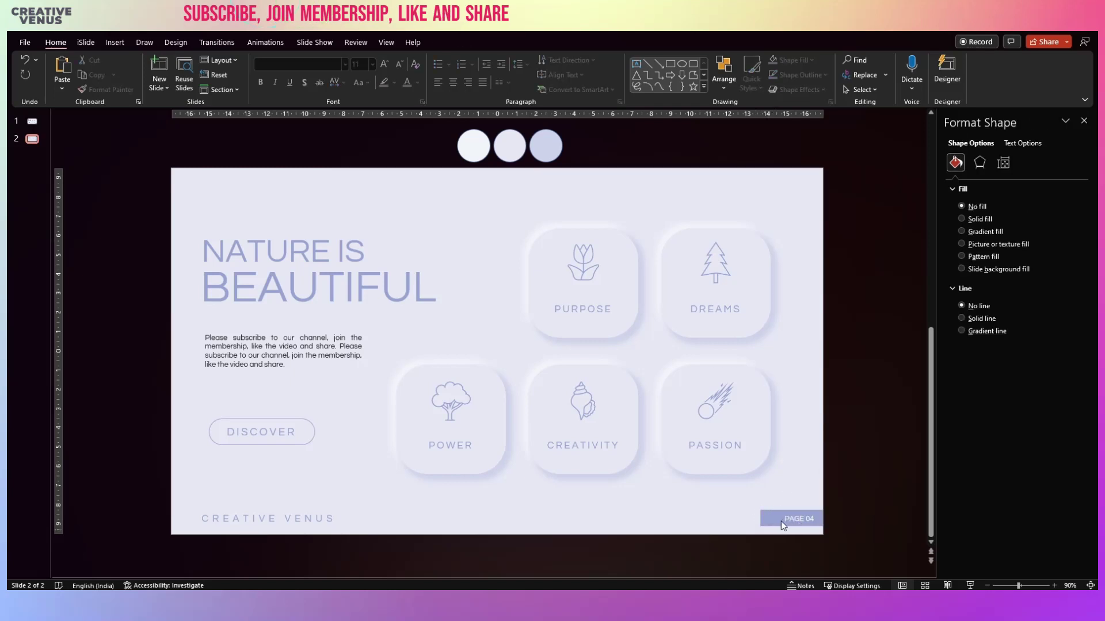
left_click(762, 519)
left_click_drag(757, 519, 762, 520)
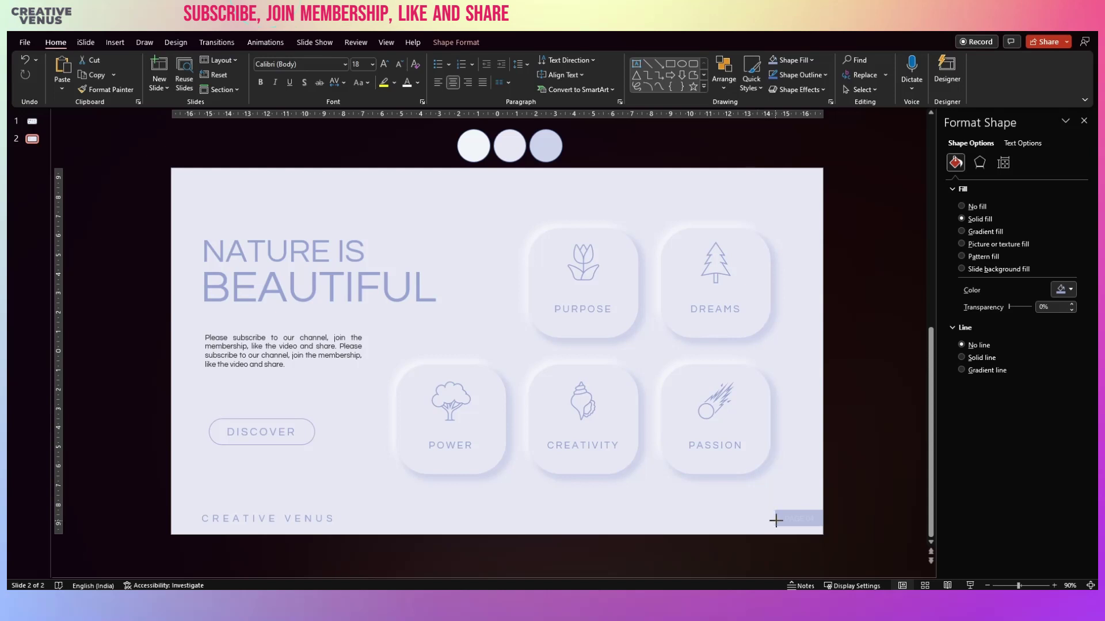
left_click(860, 531)
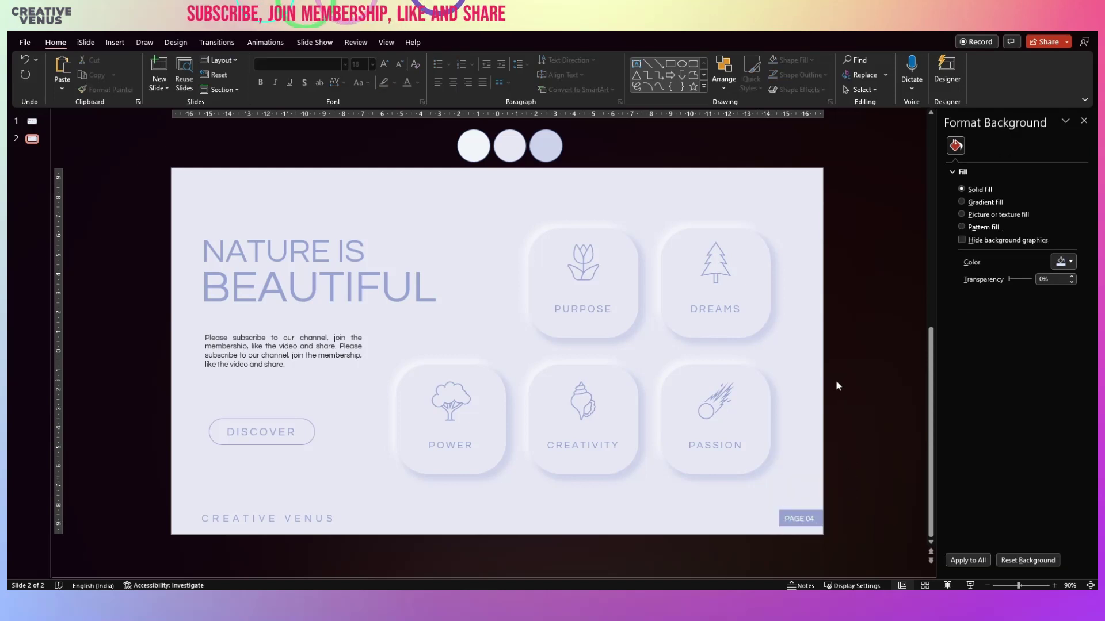
- Draw a large rounded square over the upper left and tilt it about 25 degrees
left_click(87, 42)
left_click(112, 43)
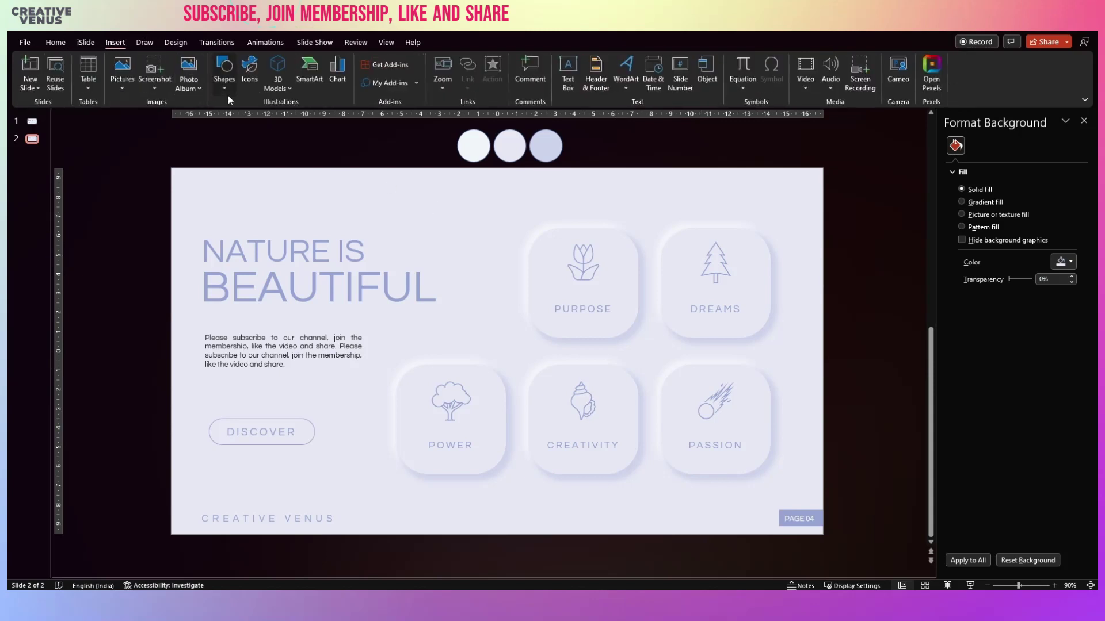
left_click(227, 95)
left_click(276, 116)
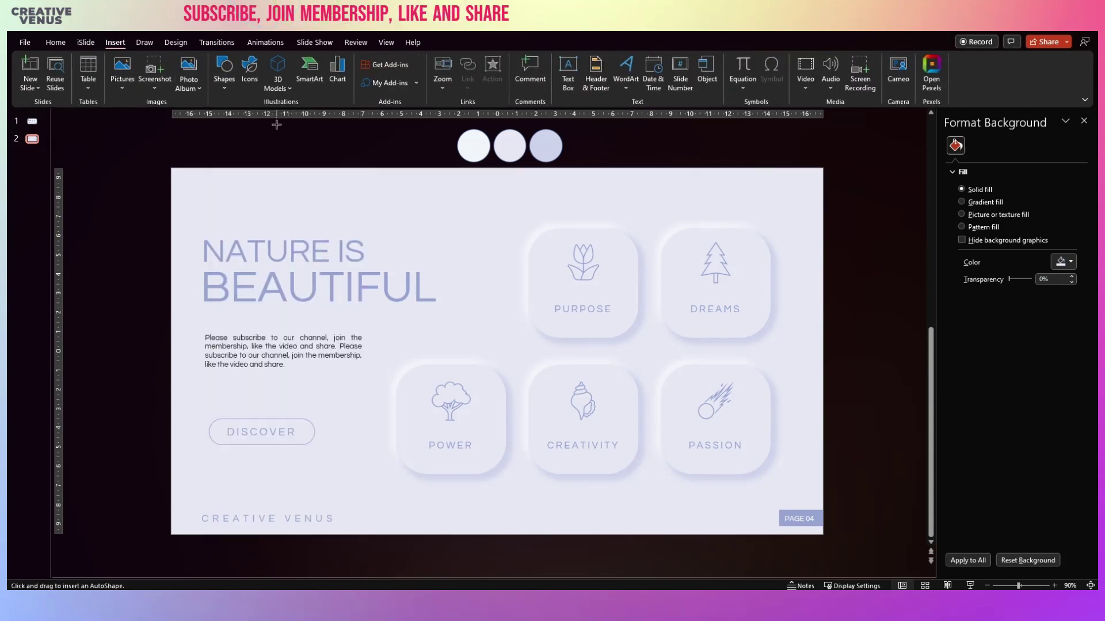
left_click_drag(149, 150, 367, 419)
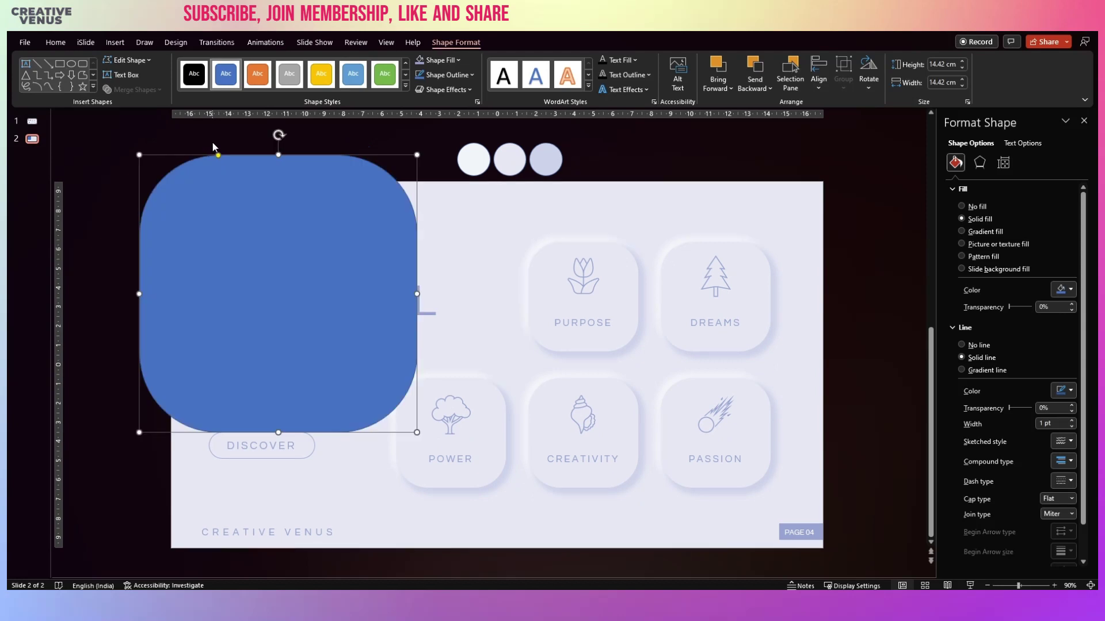
left_click_drag(278, 134, 213, 150)
- Remove the square's outline, fill it white and enlarge it
left_click(962, 345)
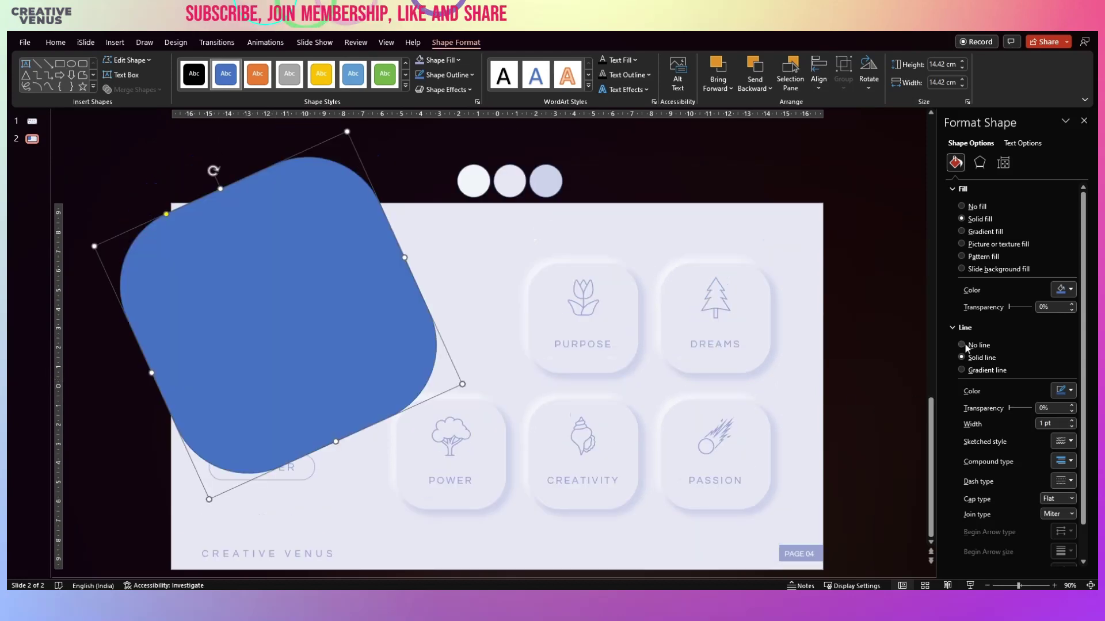
left_click(1059, 291)
left_click(1003, 320)
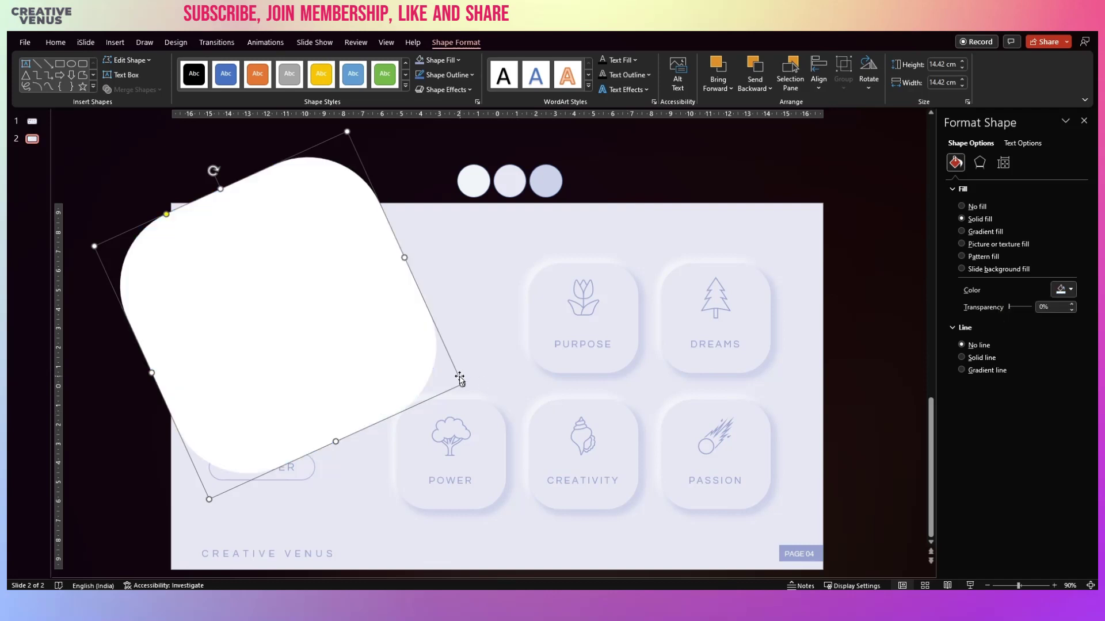
left_click_drag(459, 385, 622, 242)
- Remove the three colour circles and send the white shape behind the slide text
left_click(679, 152)
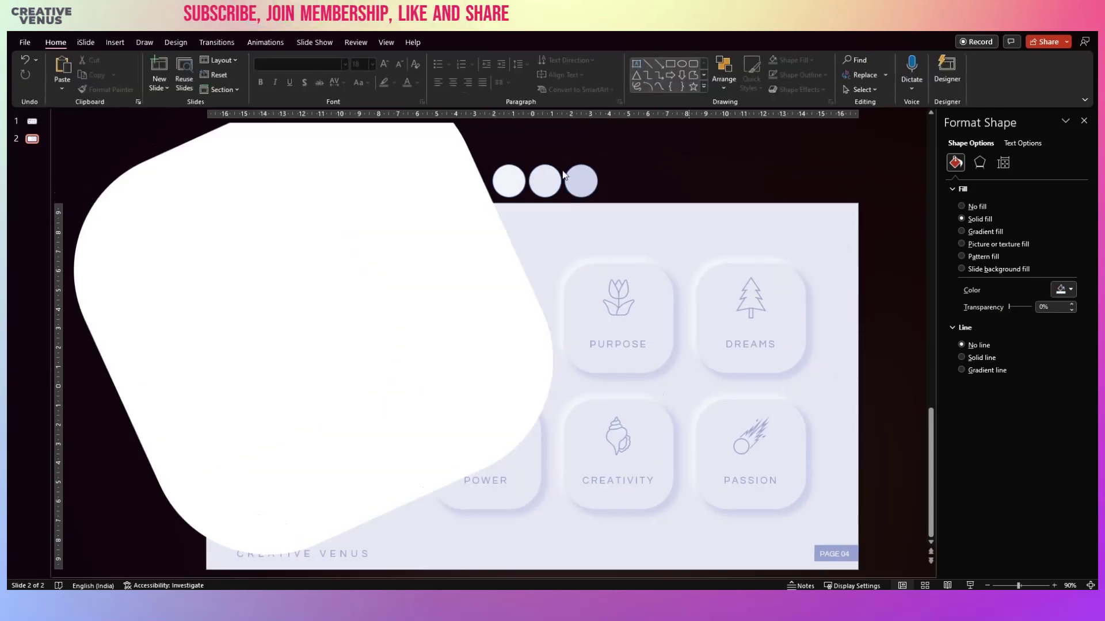
left_click_drag(615, 160, 444, 212)
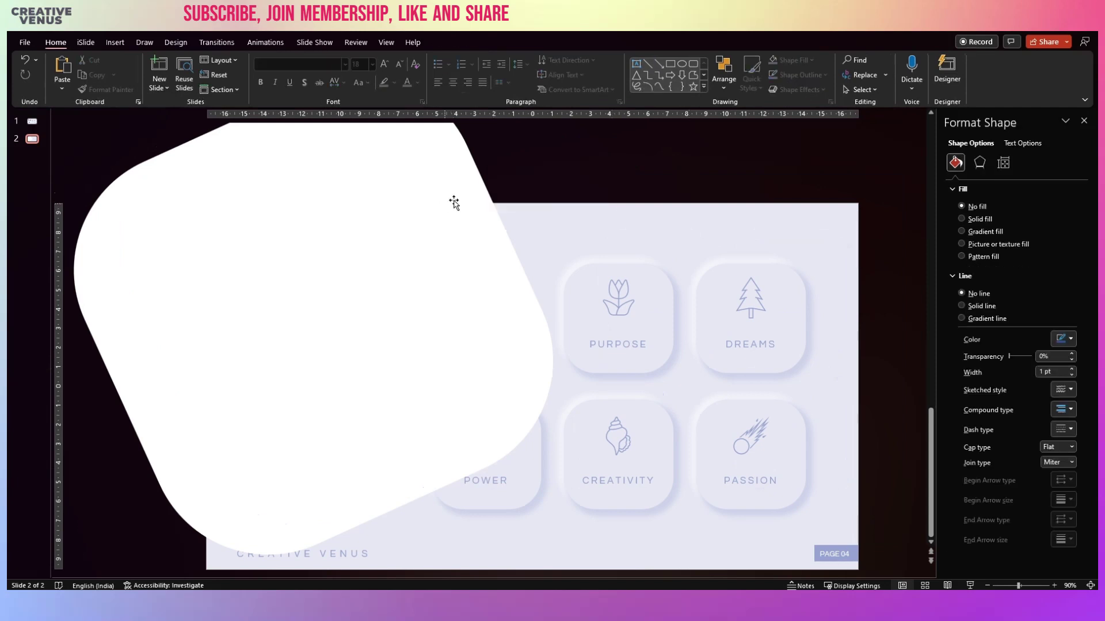
key("ctrl+z")
left_click_drag(363, 265, 329, 309)
right_click(328, 310)
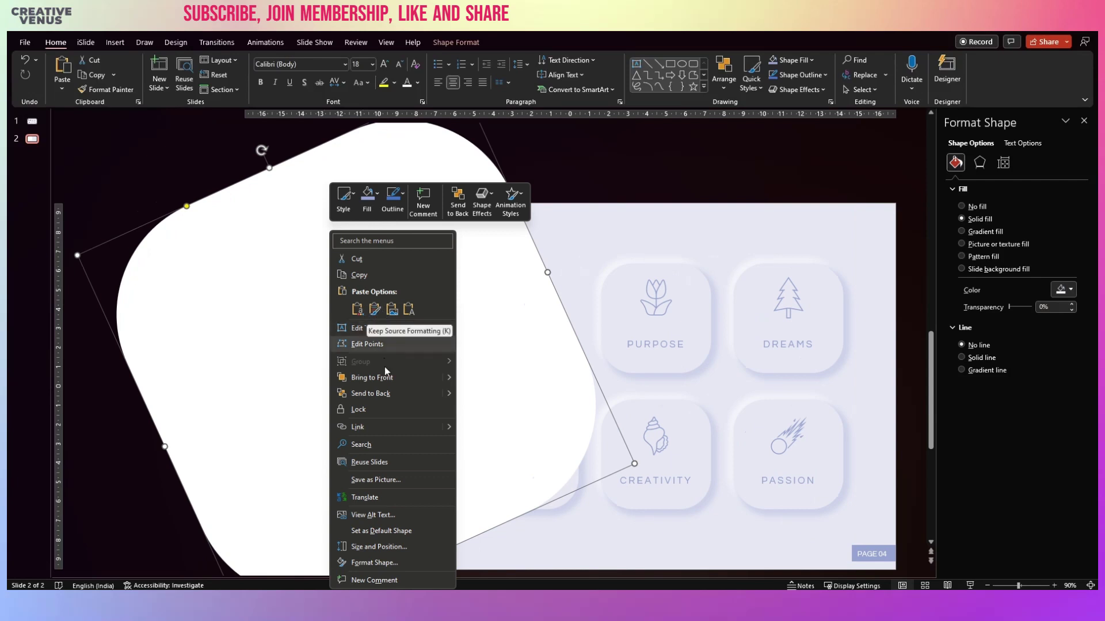
left_click(388, 402)
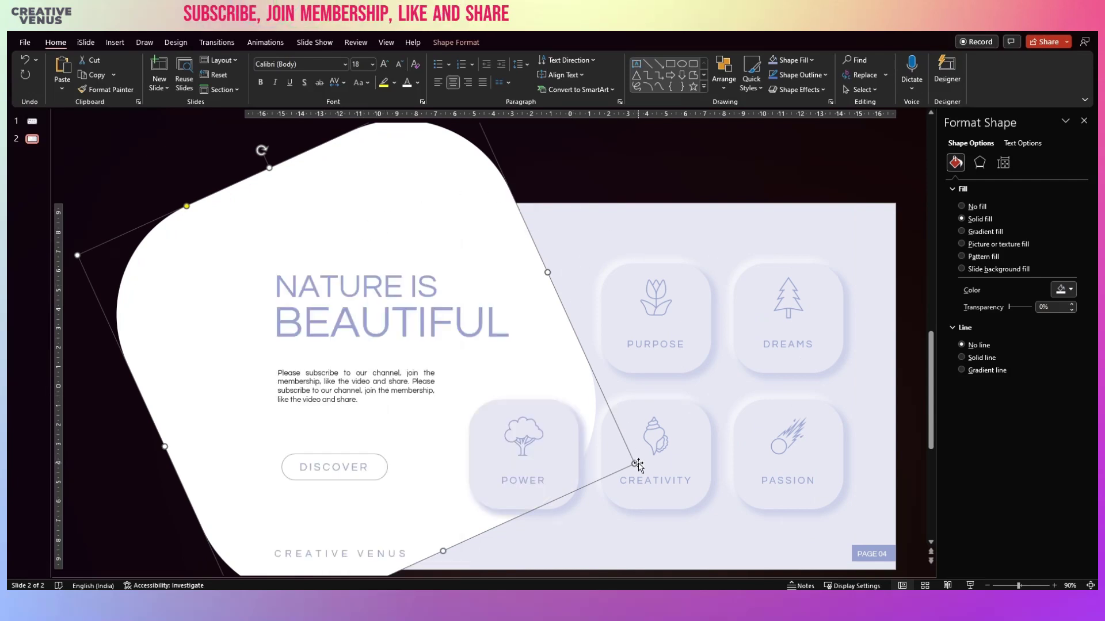
- Resize and reposition the white shape so it overhangs the slide's left edge
left_click_drag(637, 463, 530, 439)
left_click_drag(392, 242, 362, 219)
scroll(363, 219, "down", 2)
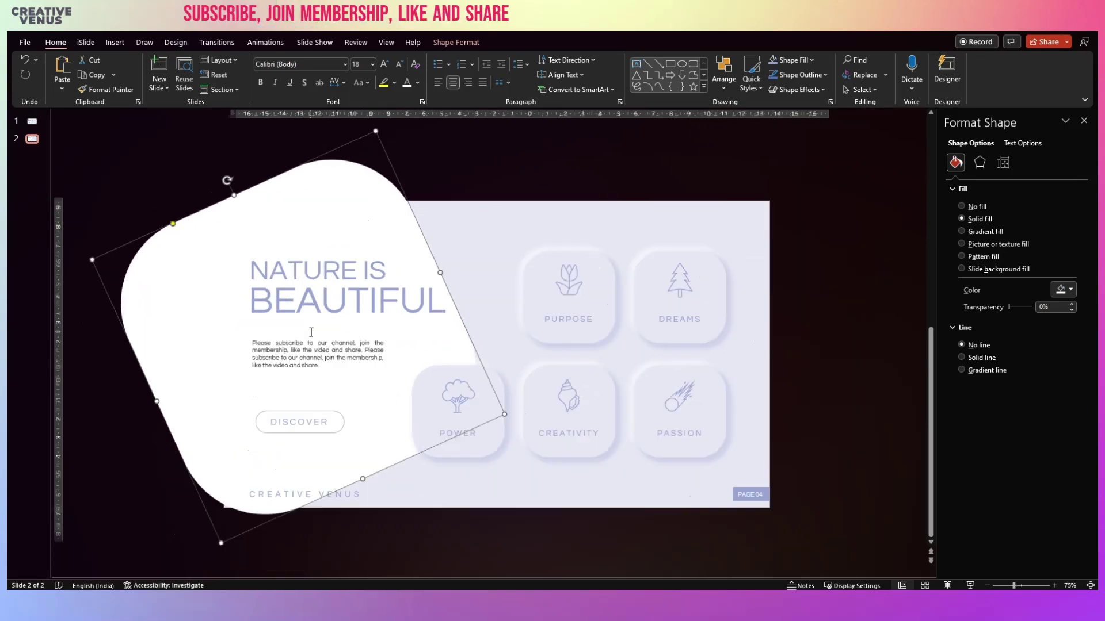
left_click_drag(221, 545, 216, 558)
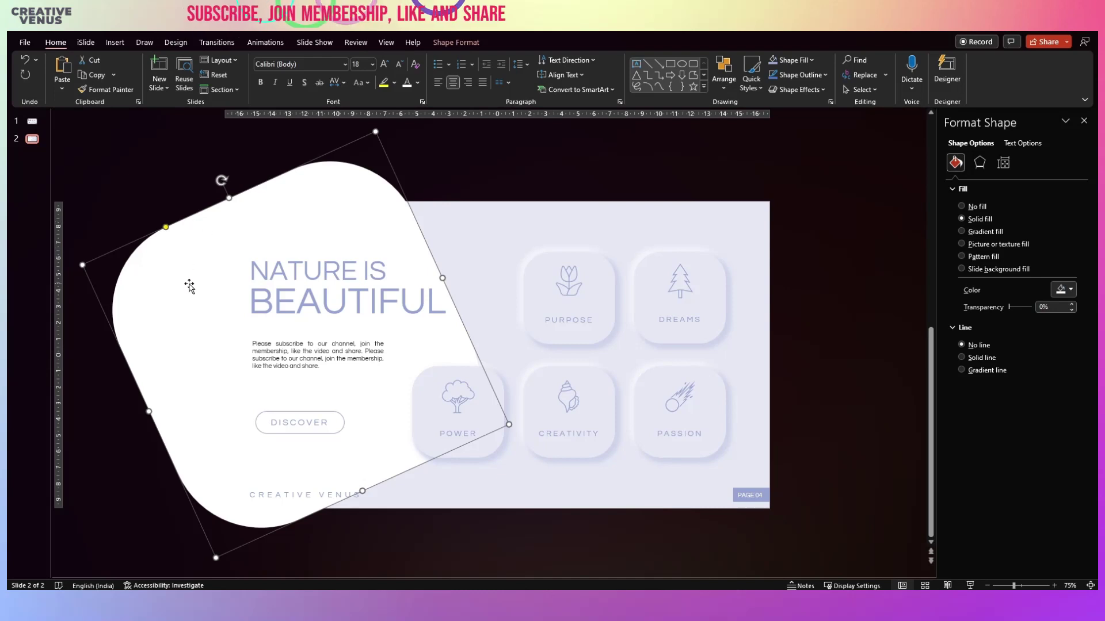
- Duplicate the white shape to the top right, shrink it, rotate it about 45° and send it back
left_click_drag(185, 283, 349, 277)
key("ctrl+z")
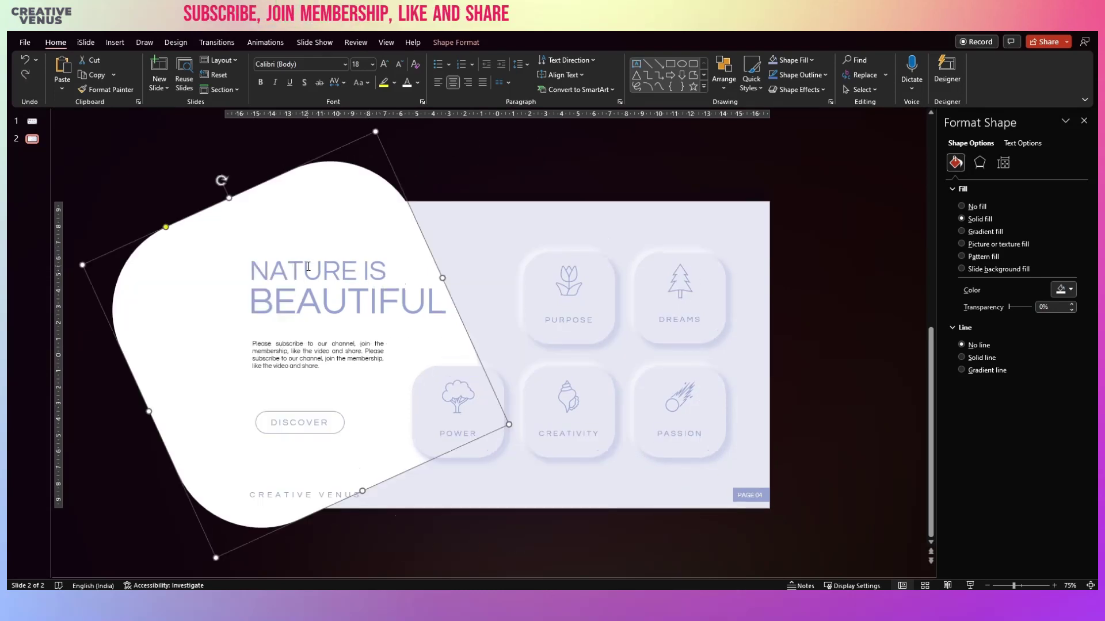
left_click_drag(232, 291, 615, 274)
left_click_drag(893, 429, 739, 407)
left_click_drag(732, 365, 756, 297)
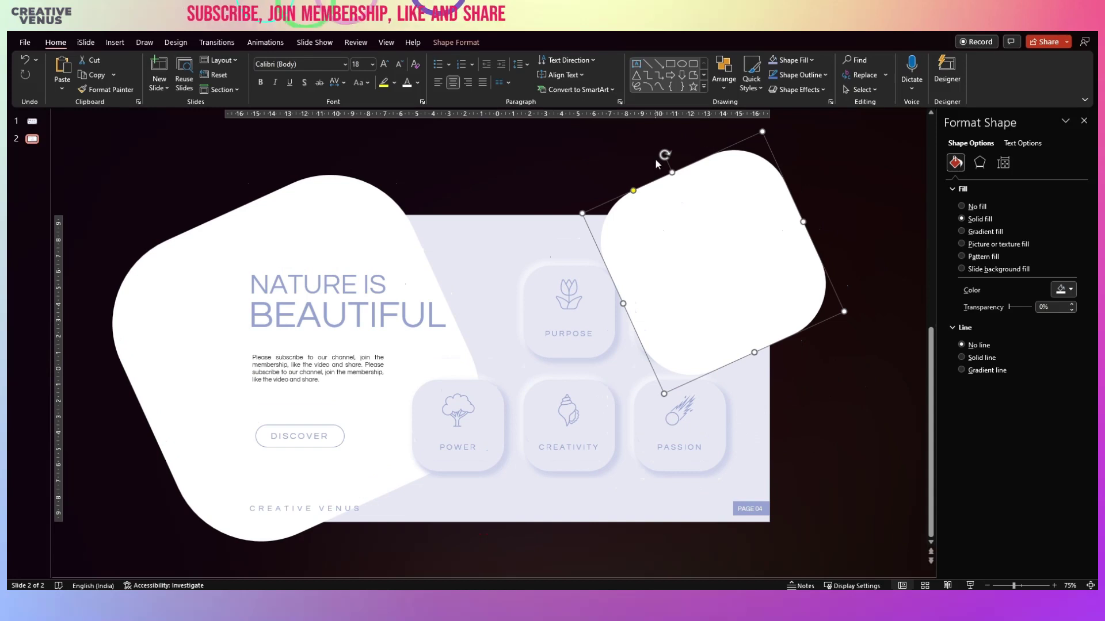
left_click_drag(663, 152, 765, 207)
scroll(725, 225, "up", 1)
right_click(712, 226)
left_click(741, 388)
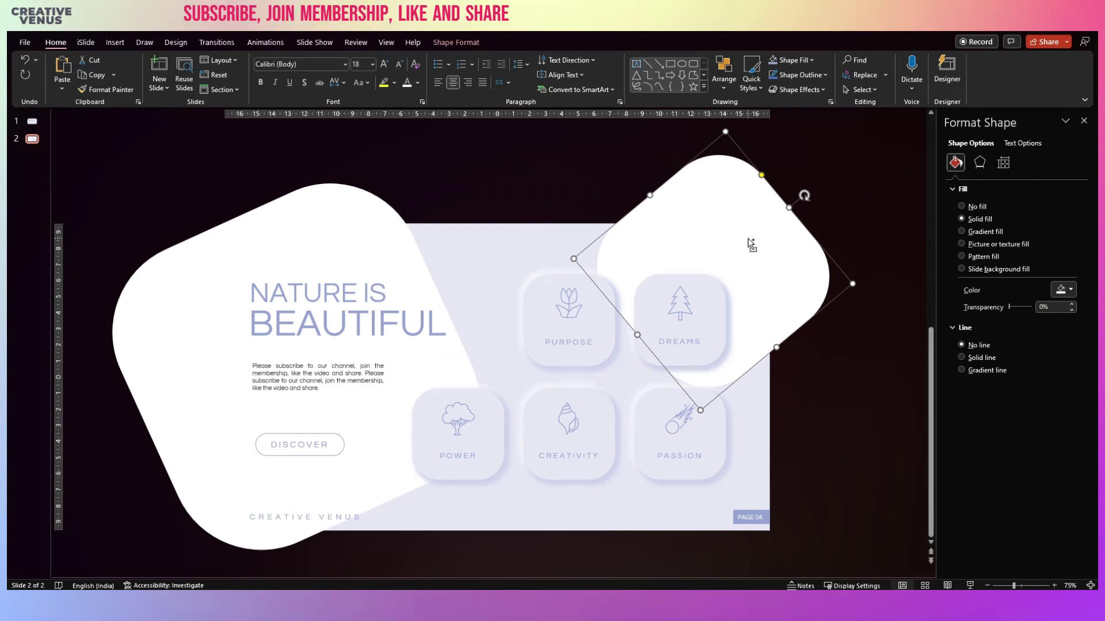
- Place a rounded shape at the bottom behind the icon tiles, rotated nearly upright
left_click_drag(752, 244, 343, 446)
left_click_drag(561, 438, 515, 477)
left_click_drag(686, 479, 612, 481)
right_click(608, 480)
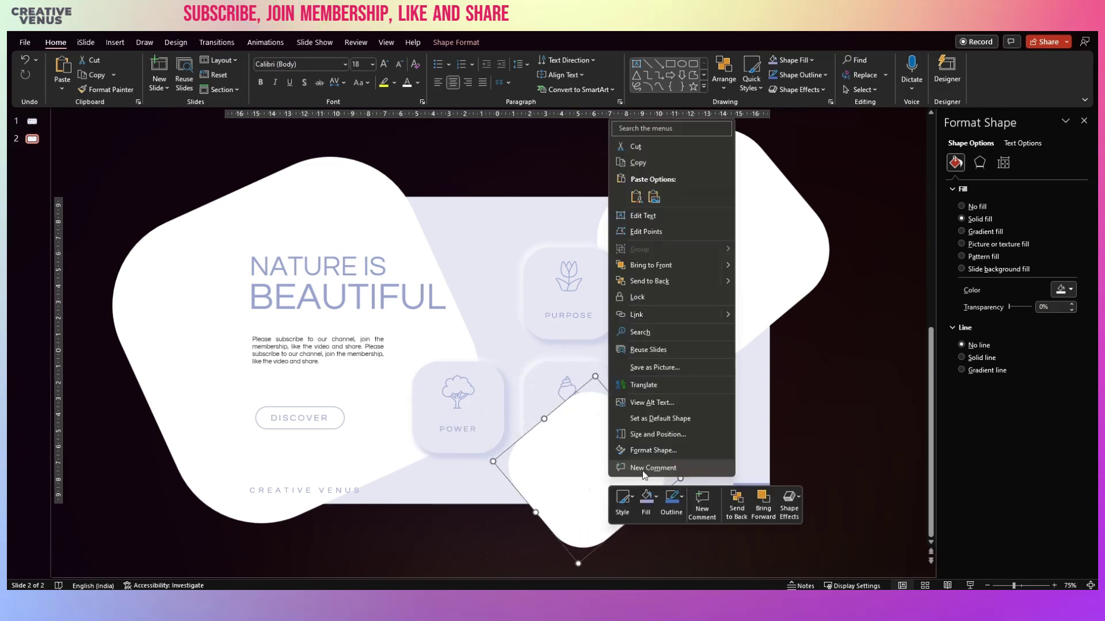
left_click(665, 285)
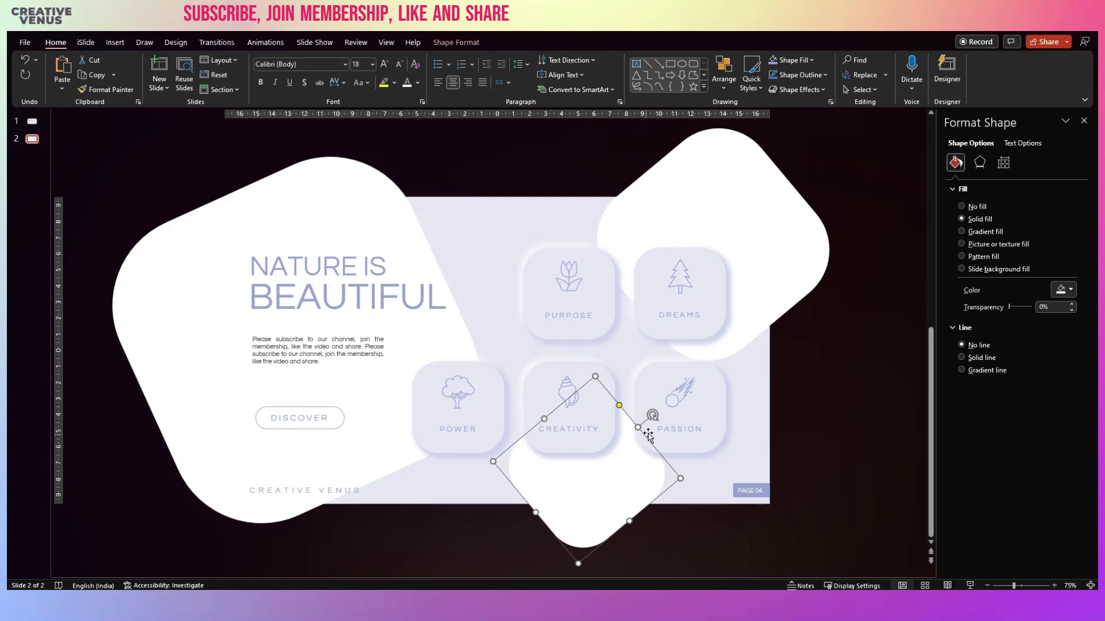
left_click_drag(652, 417, 670, 463)
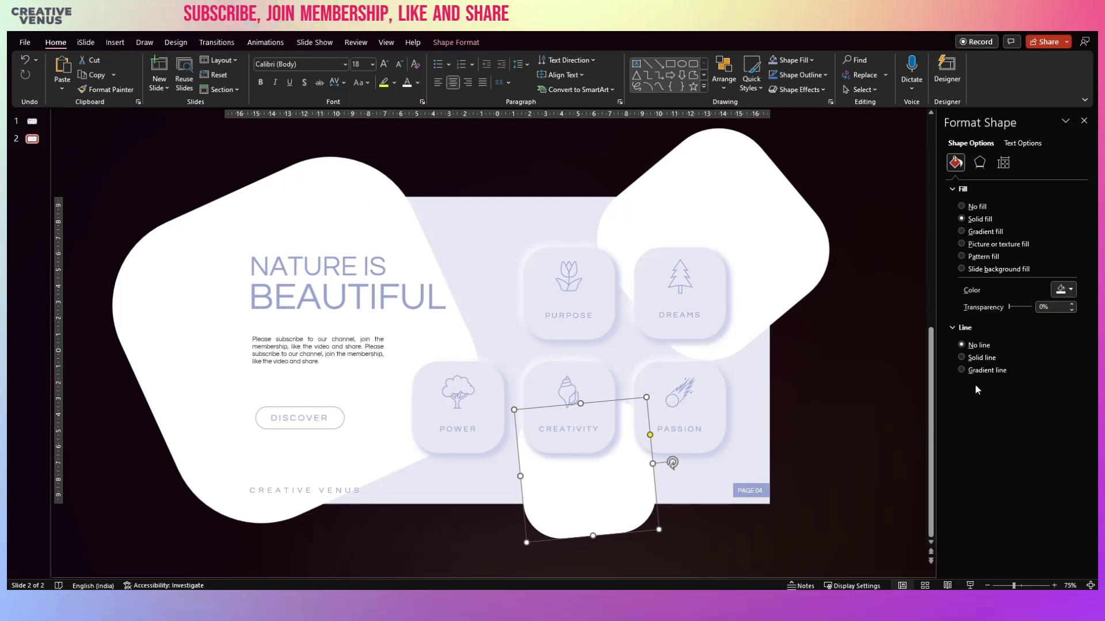
- Make the bottom and top-right shapes semi-transparent, then select all three background shapes
left_click_drag(1010, 307, 1017, 305)
left_click(765, 219)
scroll(764, 220, "up", 1)
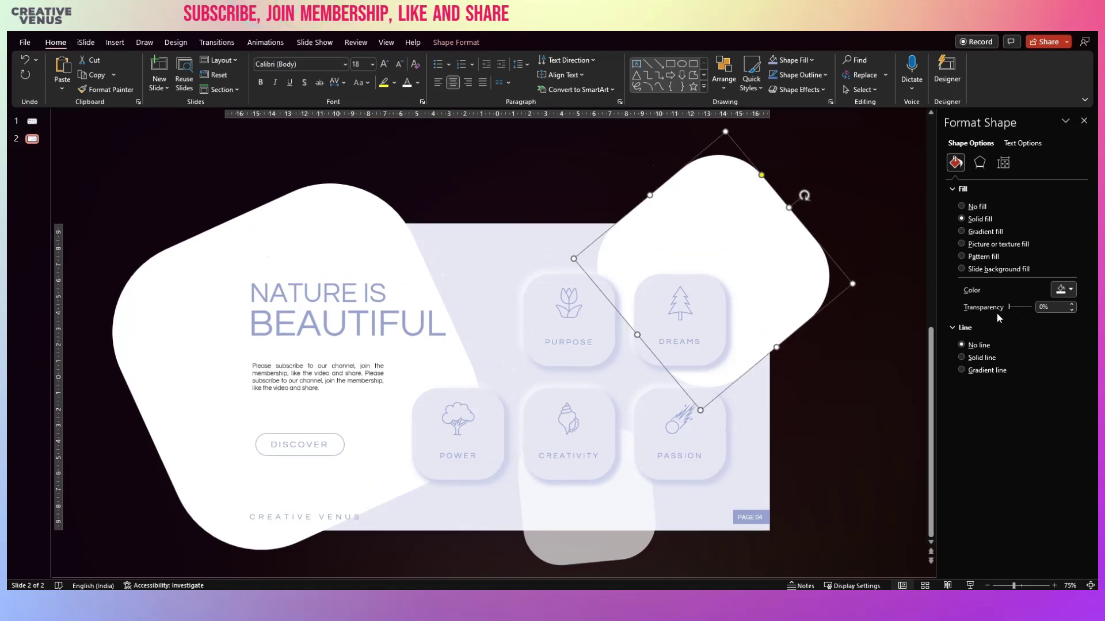
left_click_drag(1009, 307, 1016, 310)
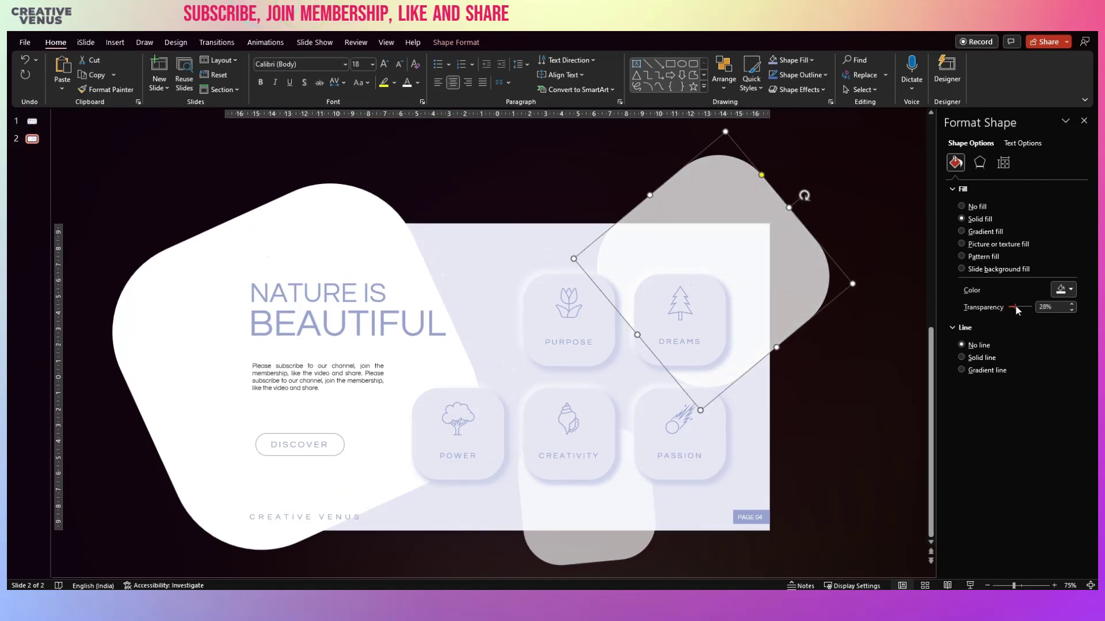
left_click(599, 523, "shift")
left_click(311, 234, "shift")
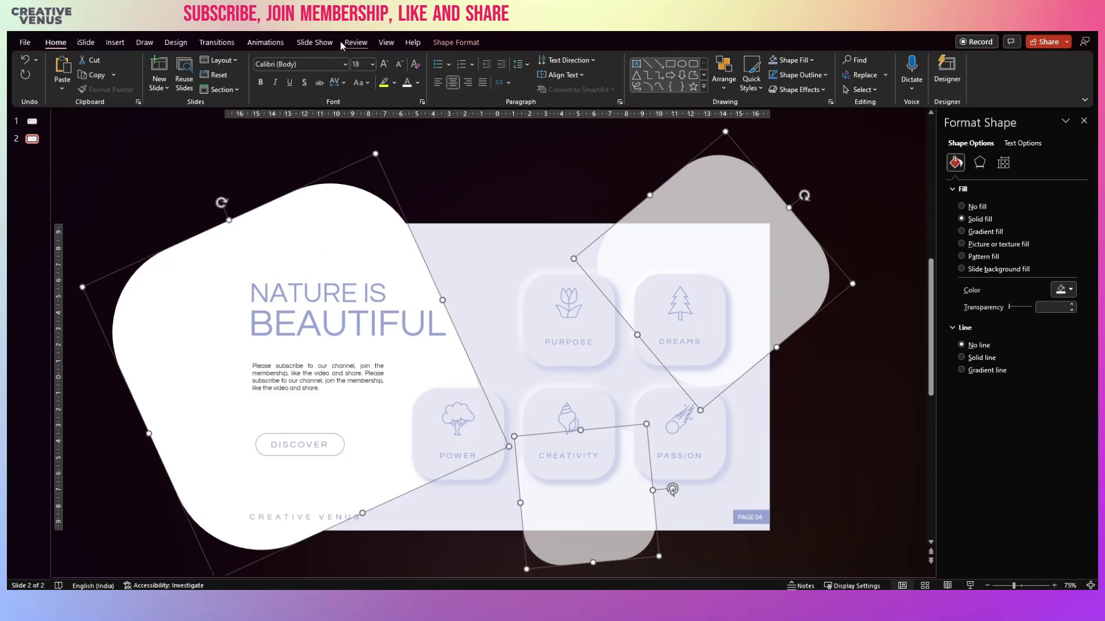
- Apply the Spin emphasis to the three shapes with a 10-second duration
left_click(271, 44)
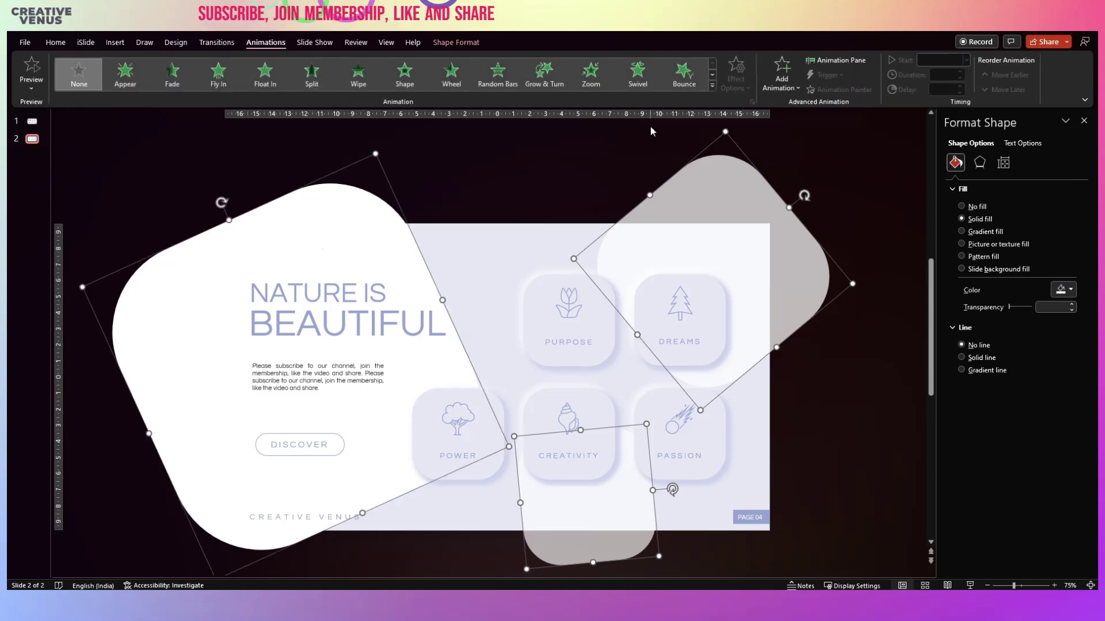
left_click(781, 87)
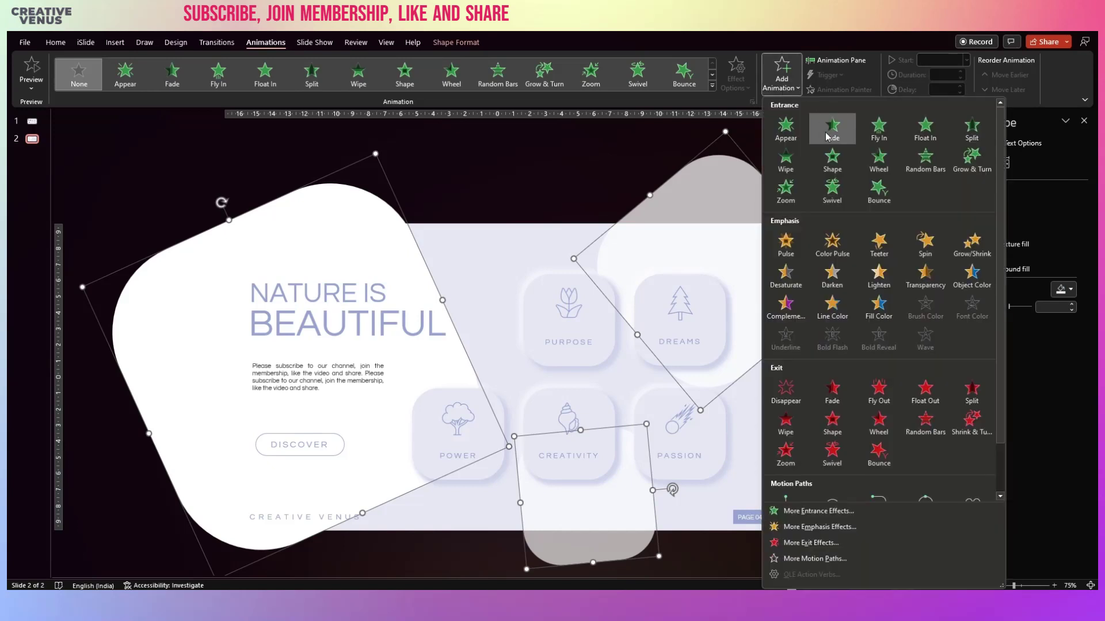
left_click(925, 245)
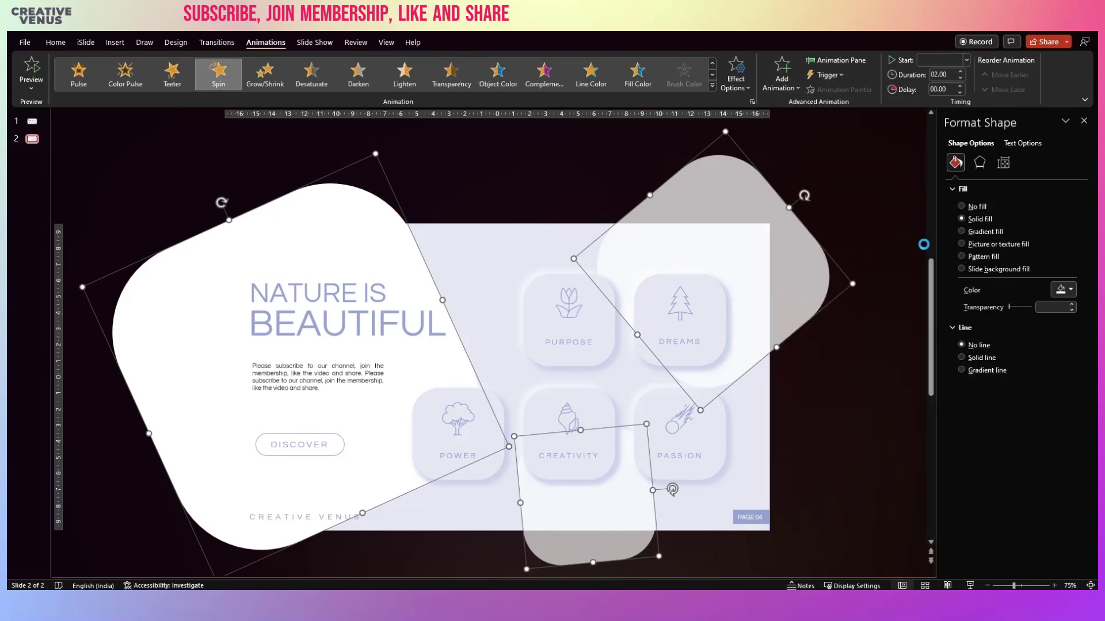
left_click(839, 60)
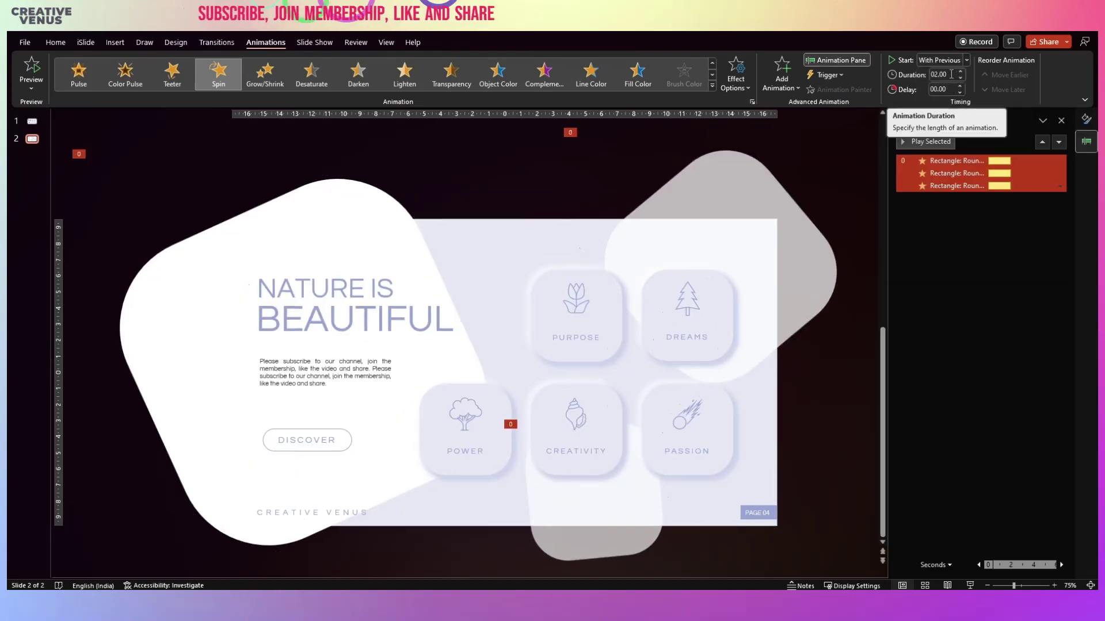
left_click_drag(948, 75, 920, 77)
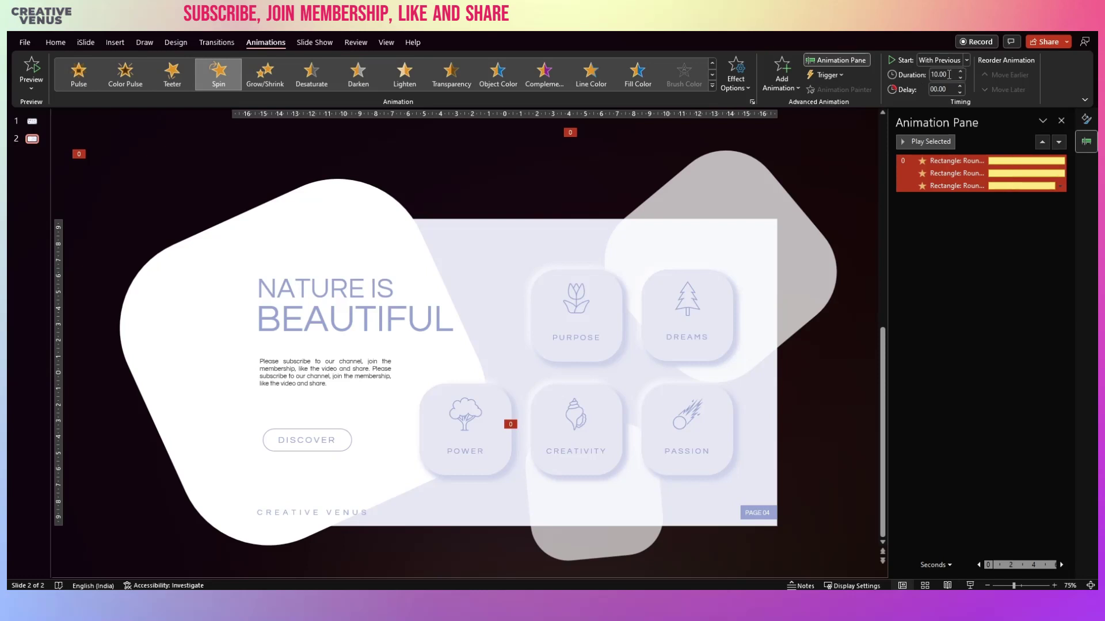
type("10.00")
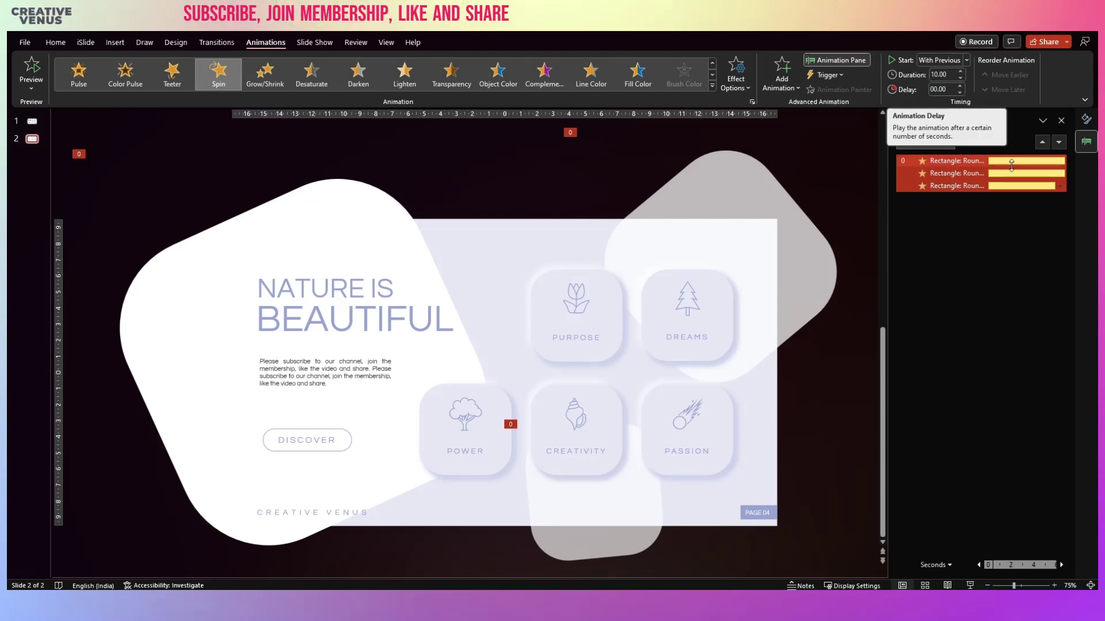
- Set the spin to repeat until the end of the slide
left_click(1059, 173)
left_click(992, 227)
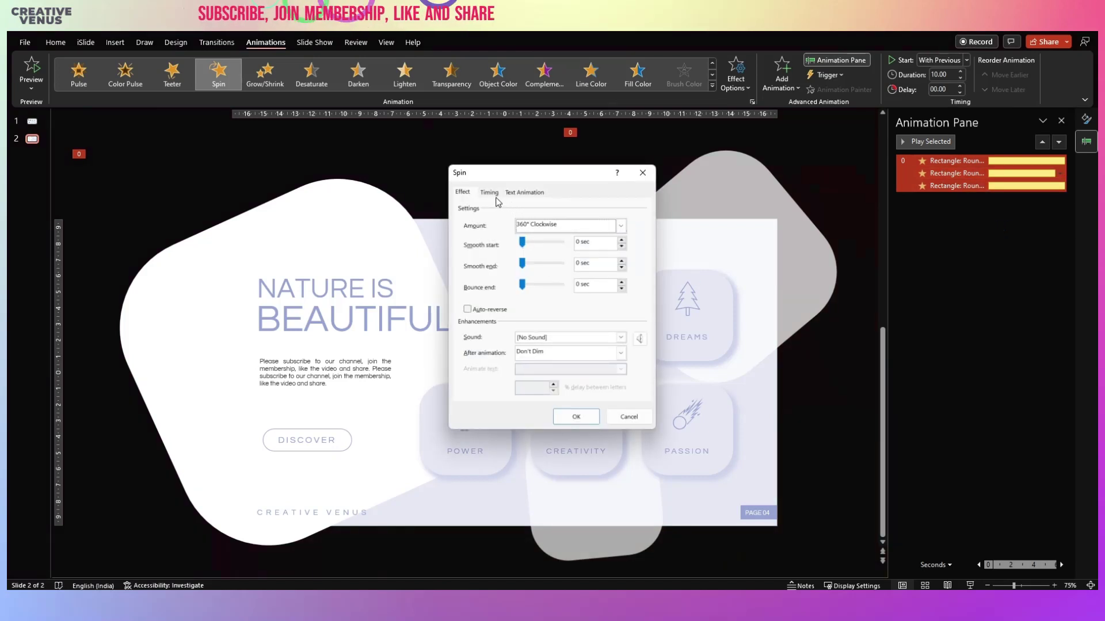
left_click(490, 194)
left_click(576, 255)
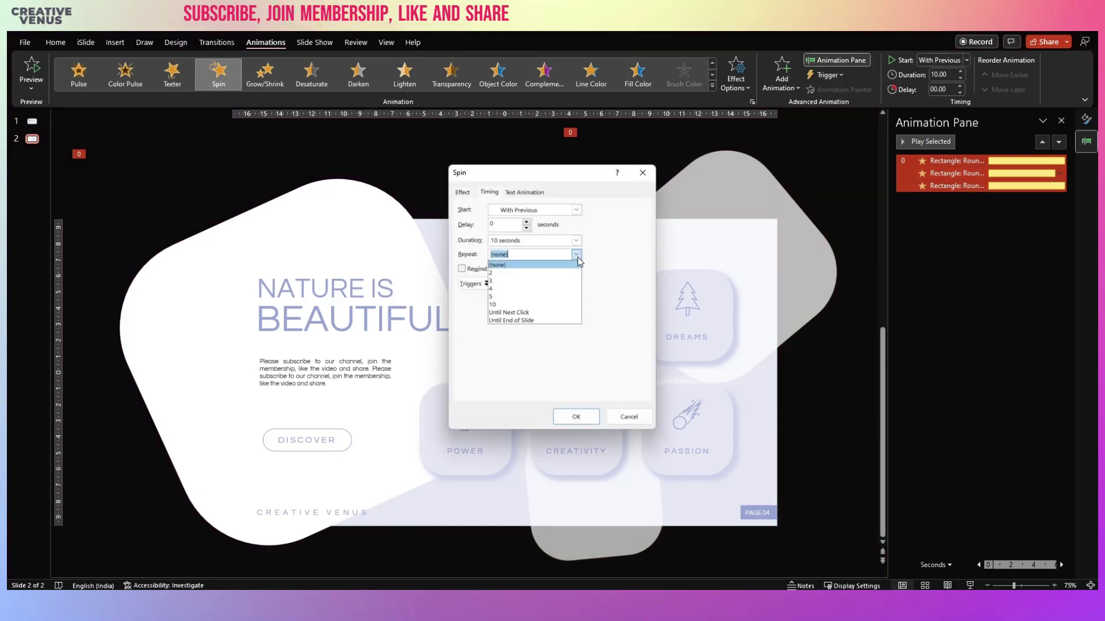
left_click(576, 417)
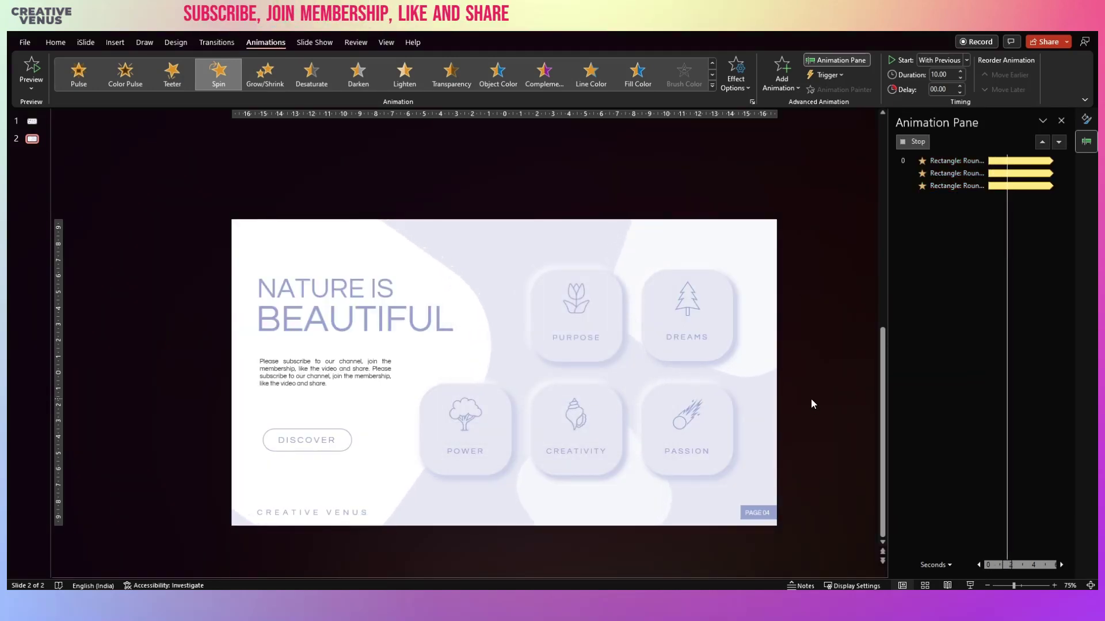
- Make the top-right and bottom grey shapes spin counterclockwise
left_click(736, 210)
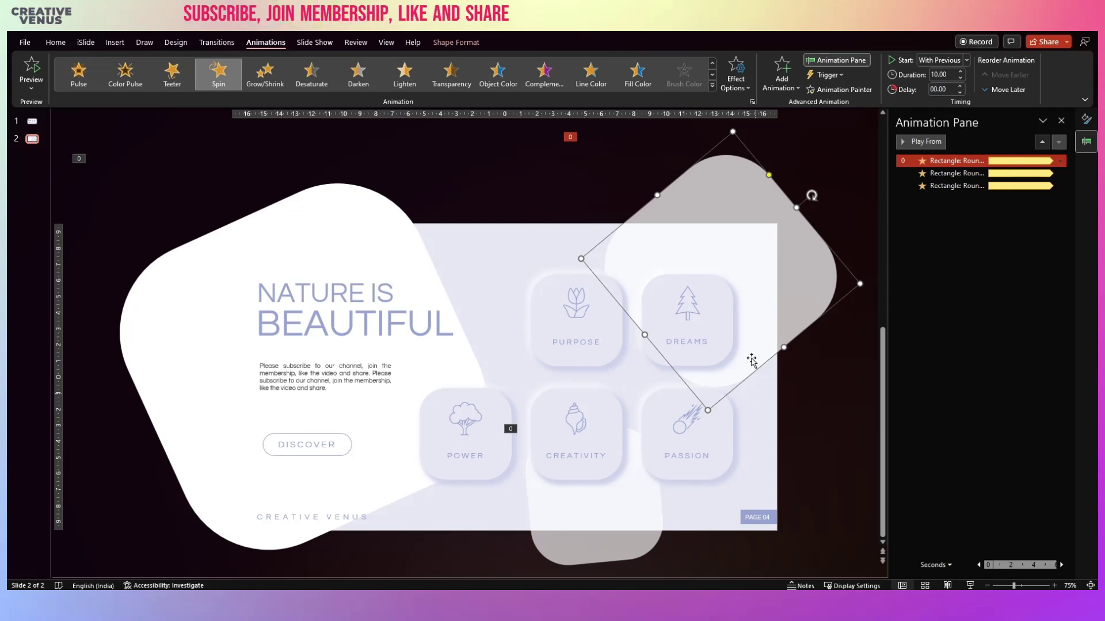
left_click(751, 82)
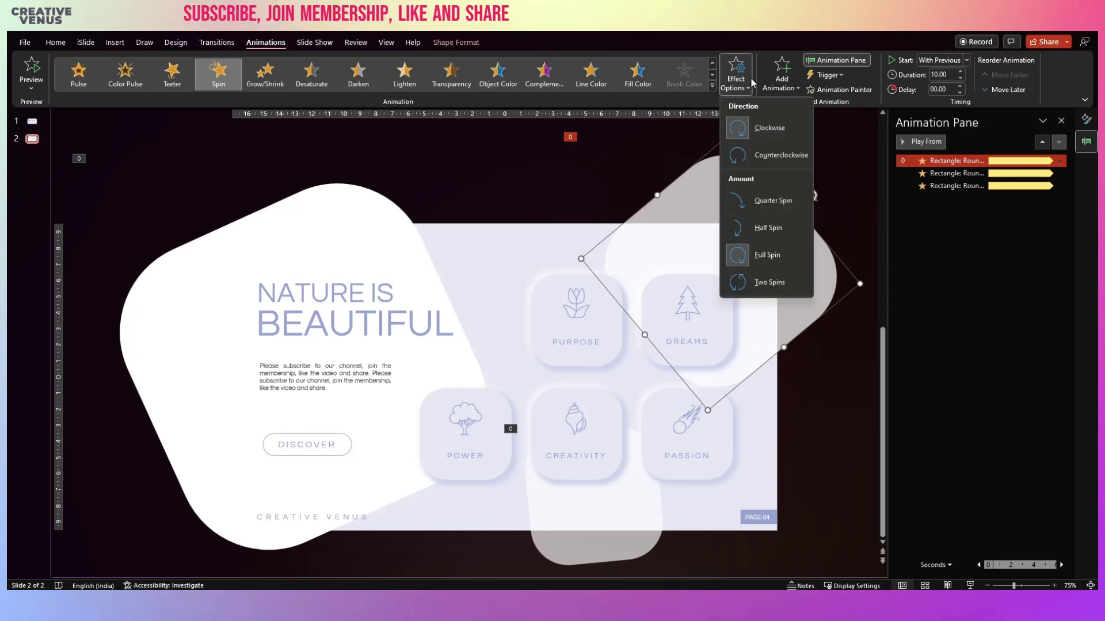
left_click(758, 157)
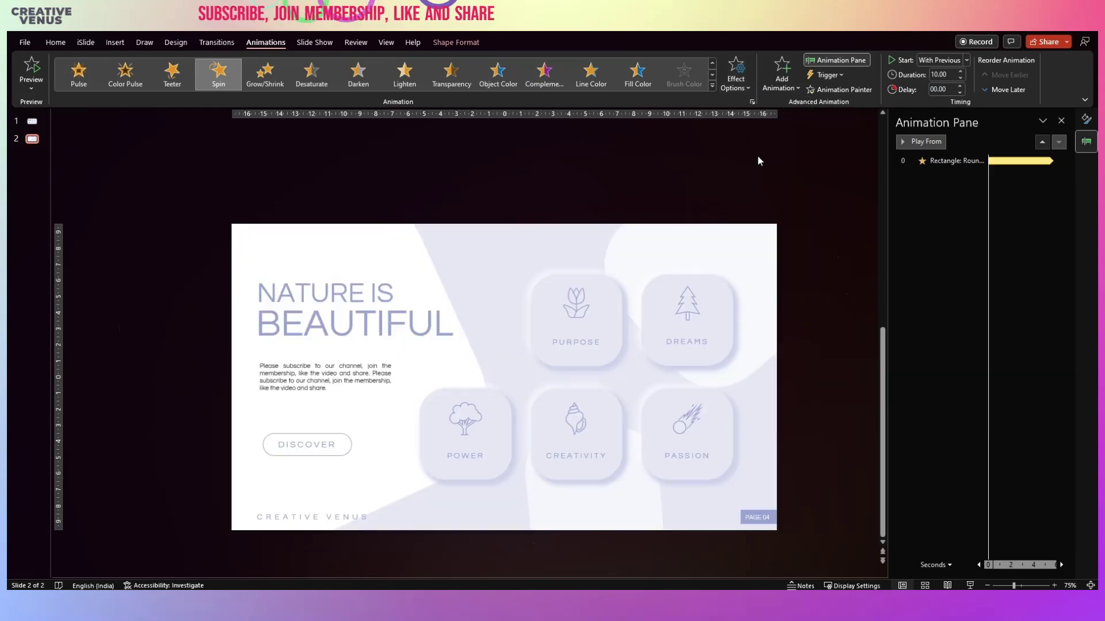
left_click(385, 468)
left_click(380, 471)
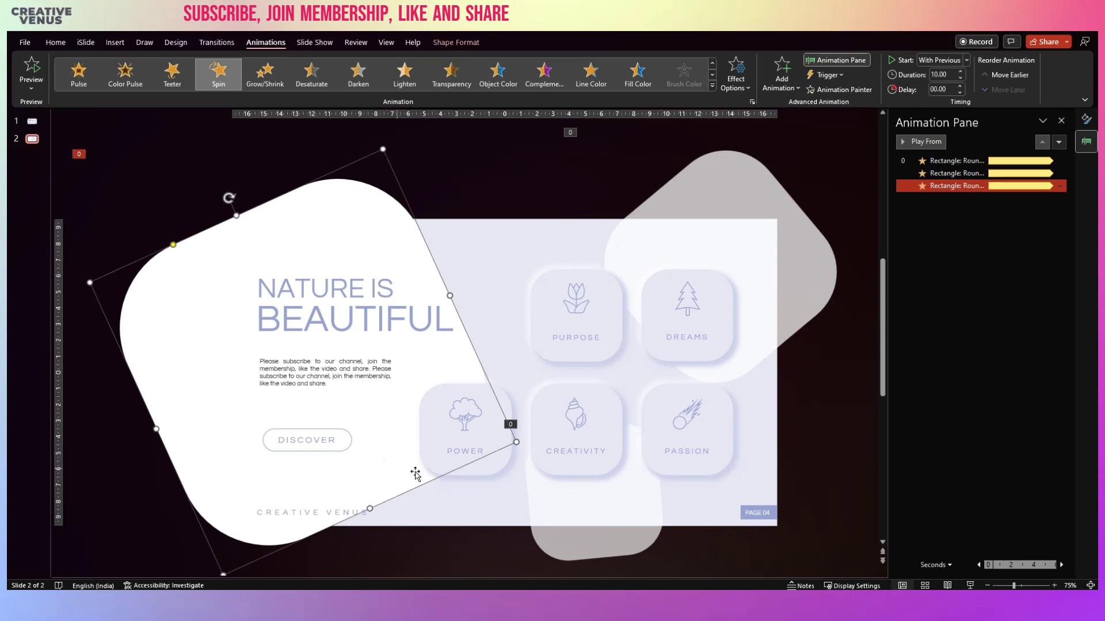
left_click(539, 524)
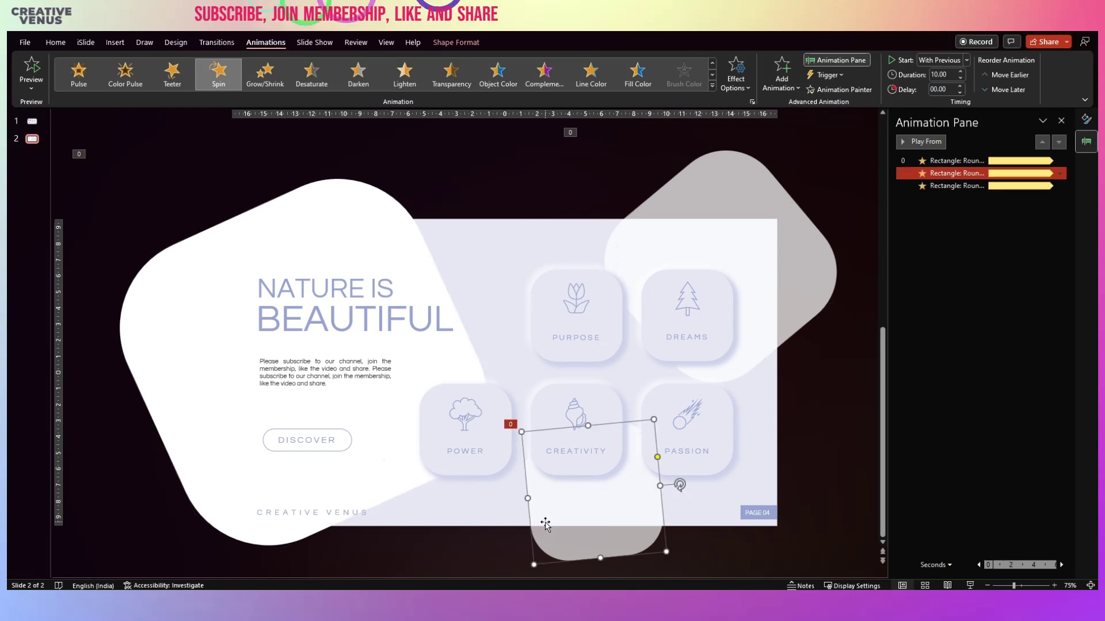
left_click(746, 89)
left_click(749, 154)
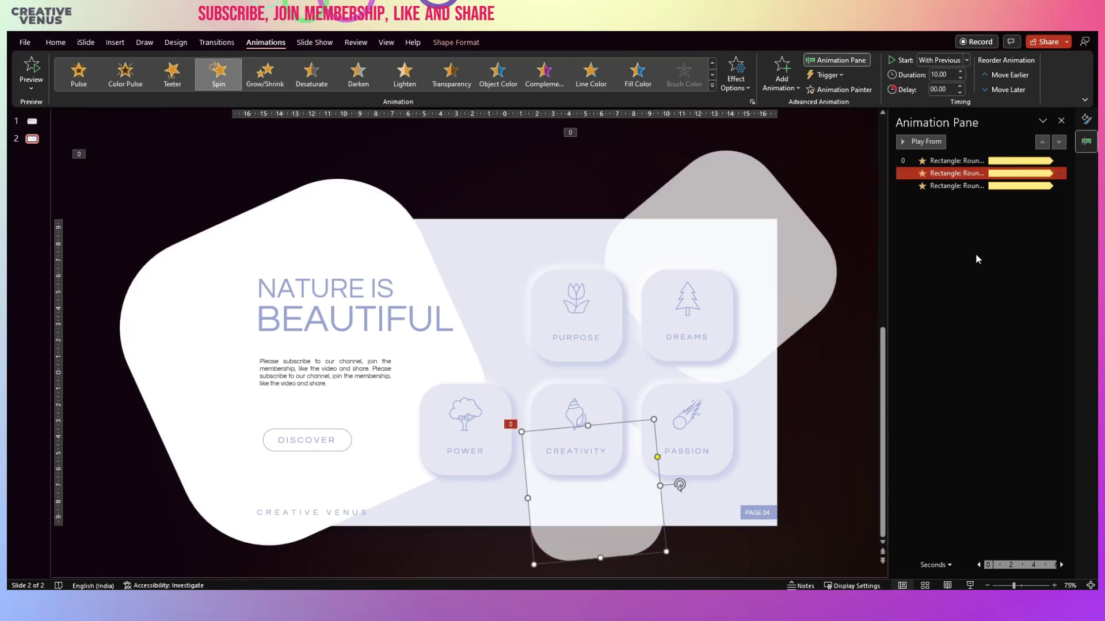
- Preview the first and third spin animations together
left_click(974, 259)
left_click(921, 161)
left_click(939, 185, "ctrl")
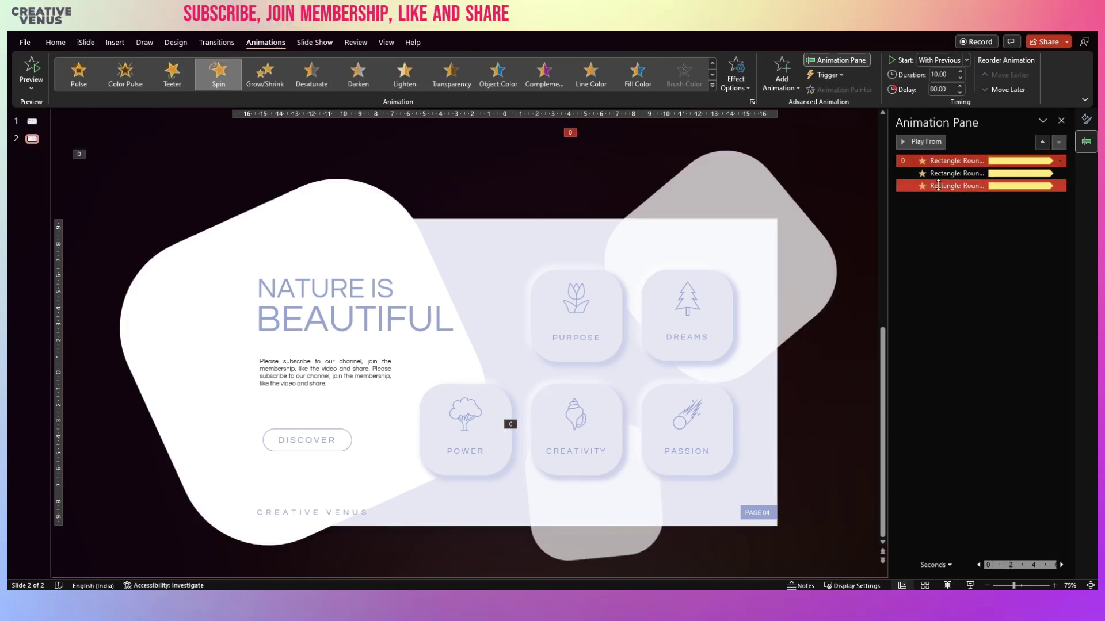
left_click(929, 145)
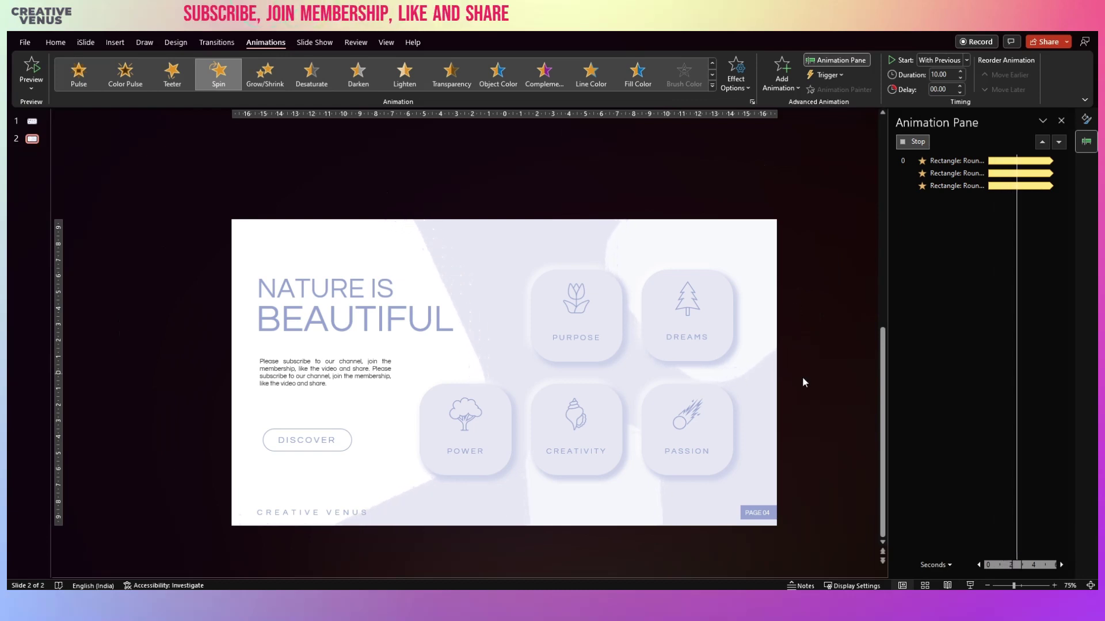
- Lengthen the second and third spin animations to 14.75 seconds
left_click(957, 173)
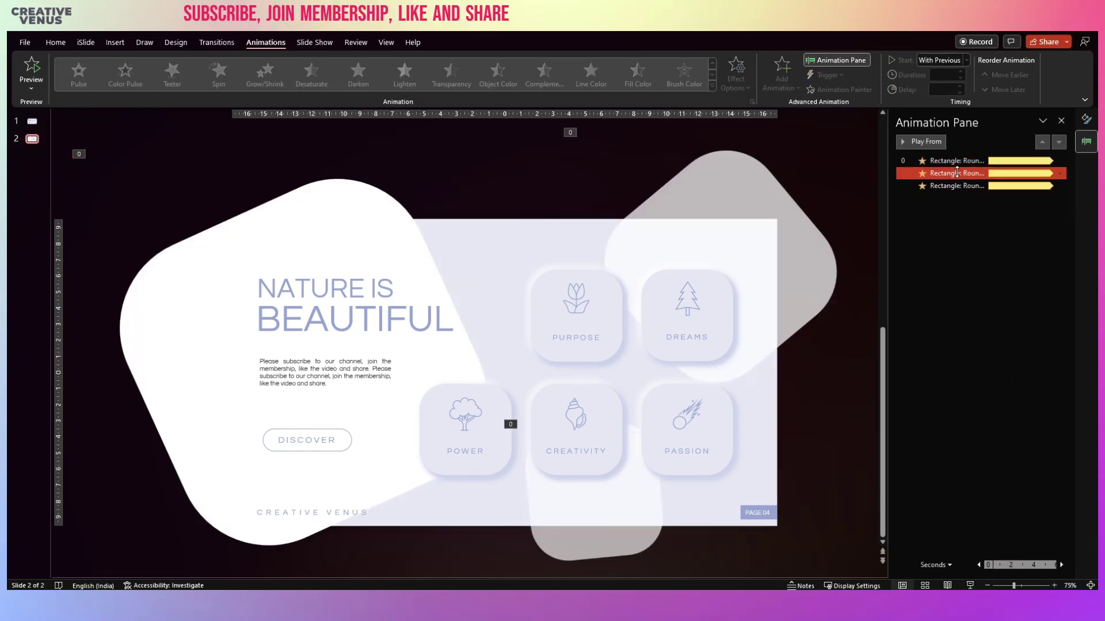
left_click(954, 186, "shift")
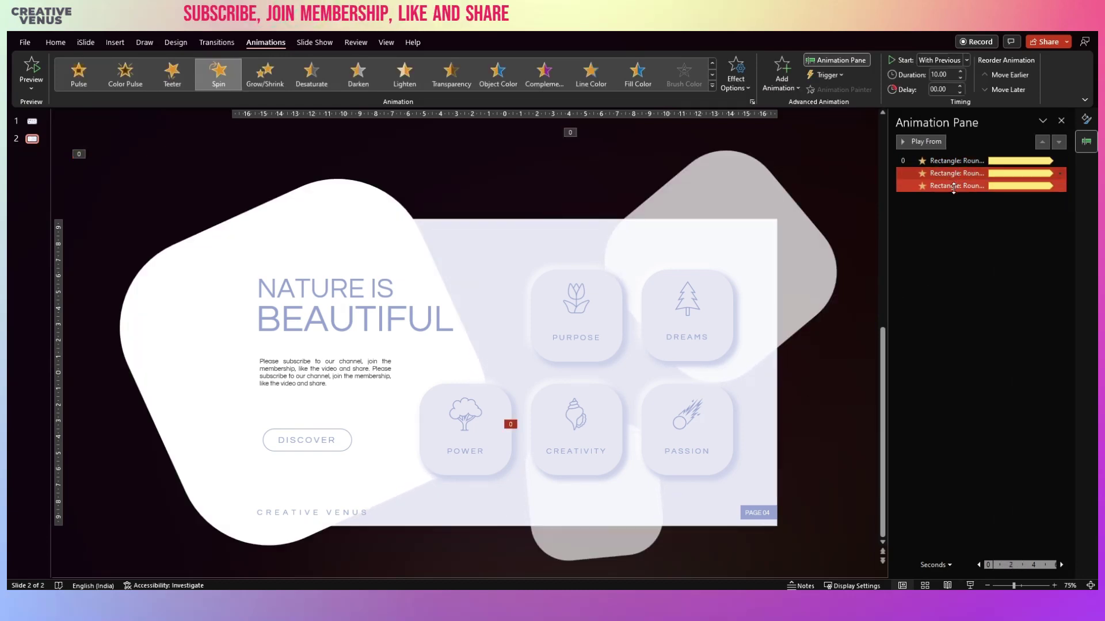
left_click(960, 71)
left_click(960, 71)
left_click(960, 72)
left_click(959, 72)
left_click(960, 71)
left_click(960, 71)
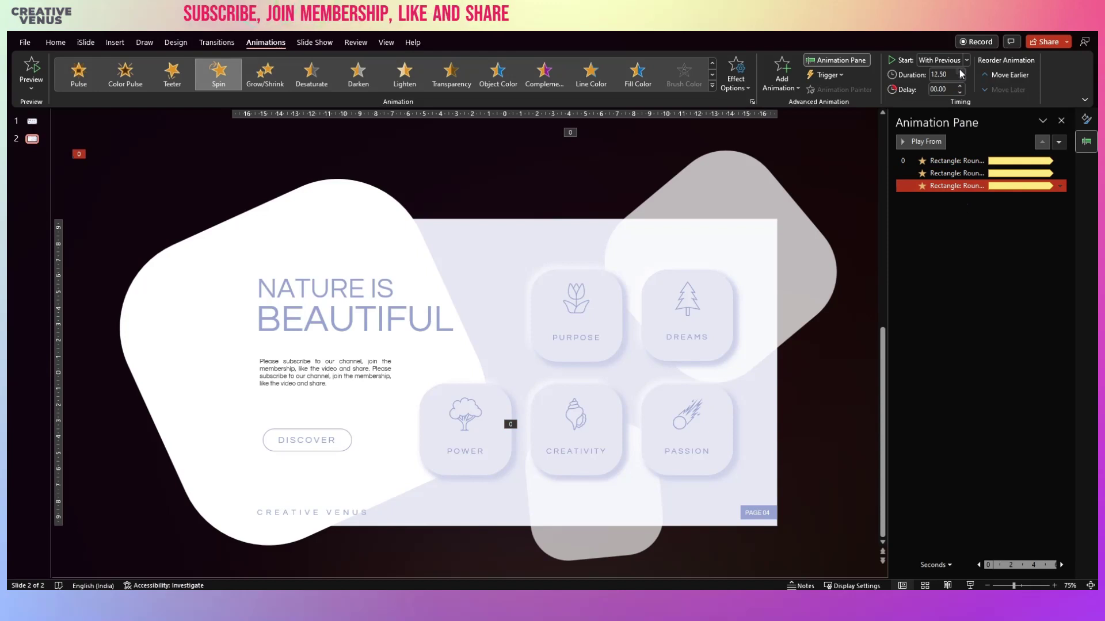
- Preview all three spin animations at their staggered speeds
key("ctrl+a")
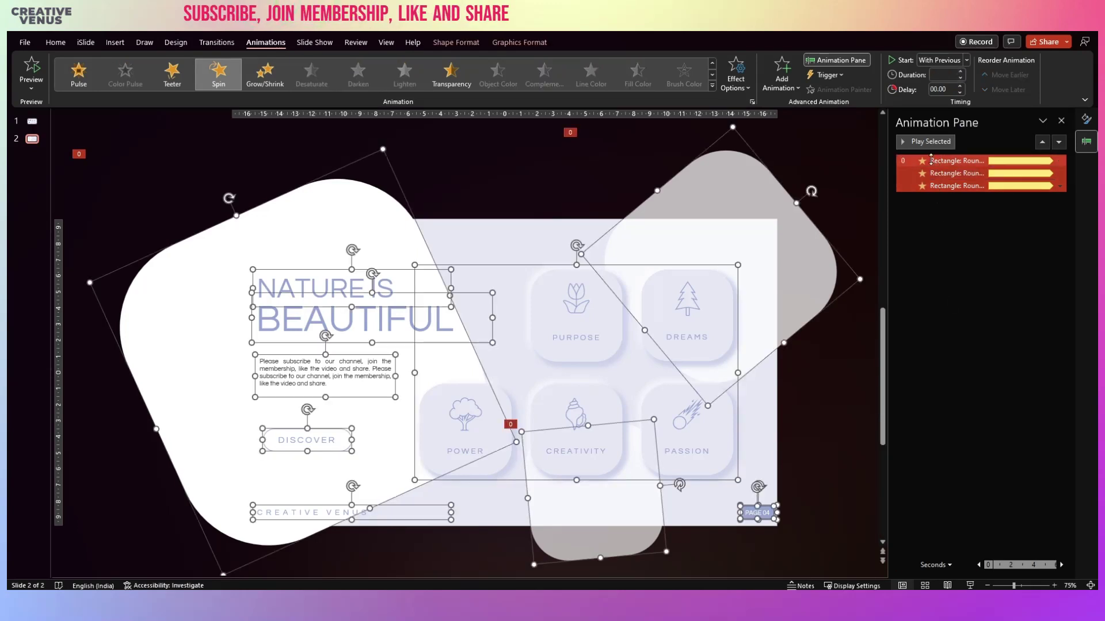
left_click(939, 217)
left_click(947, 173)
left_click(947, 161, "ctrl")
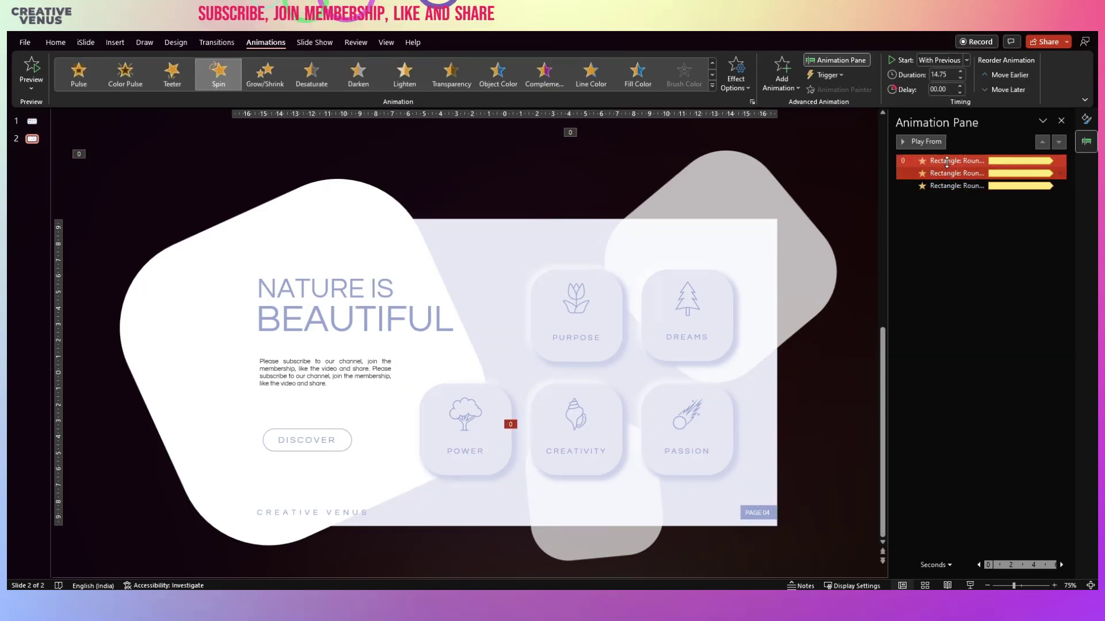
left_click(946, 185, "ctrl")
left_click(932, 142)
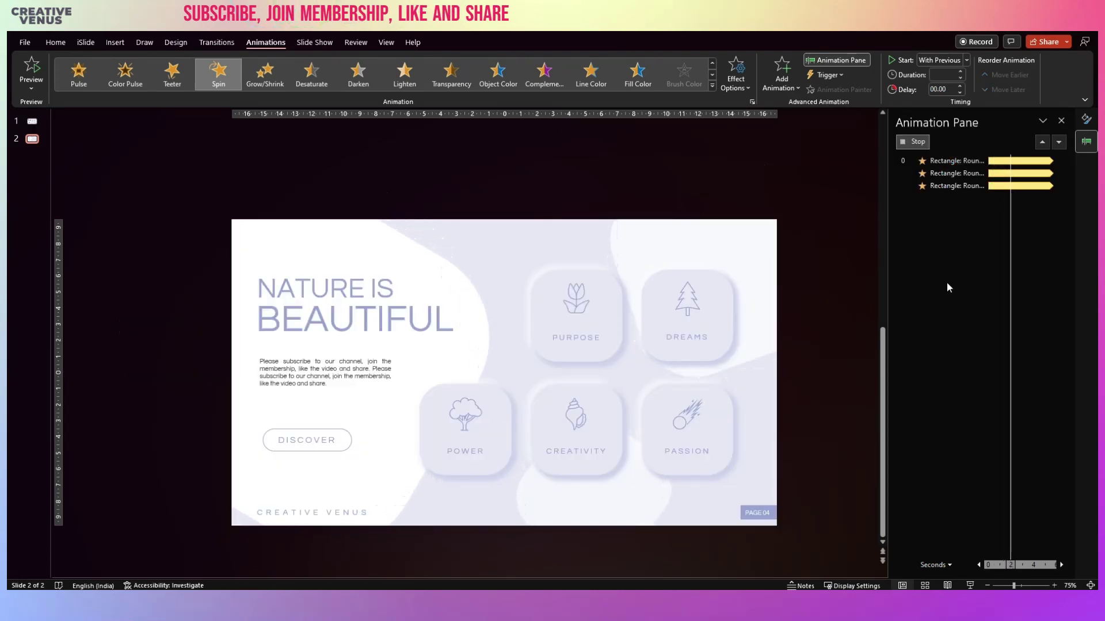